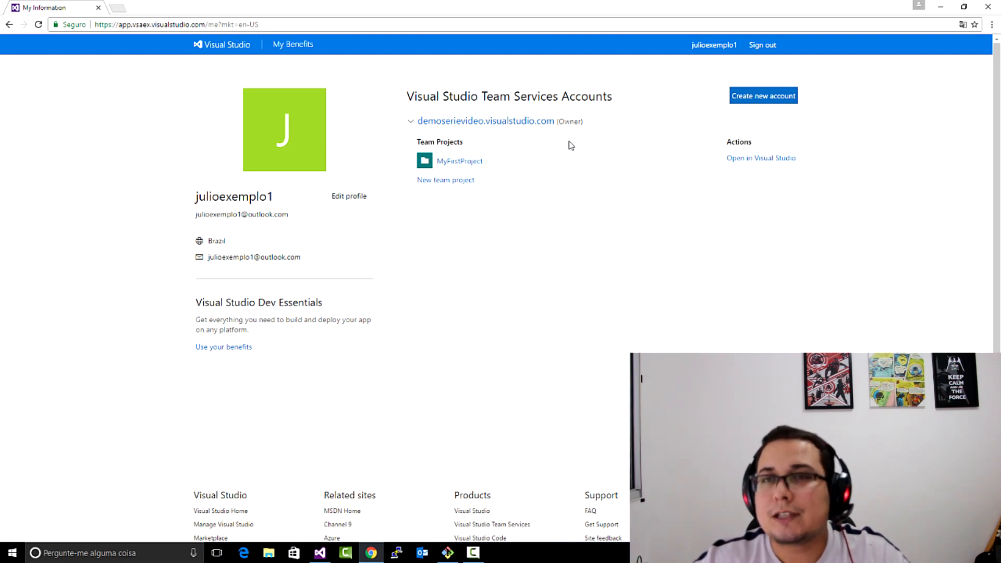
- Open MyFirstProject in the demoserievideo account and go to the Epics backlog in its work area
{"action": "left_click", "coordinate": [504, 126]}
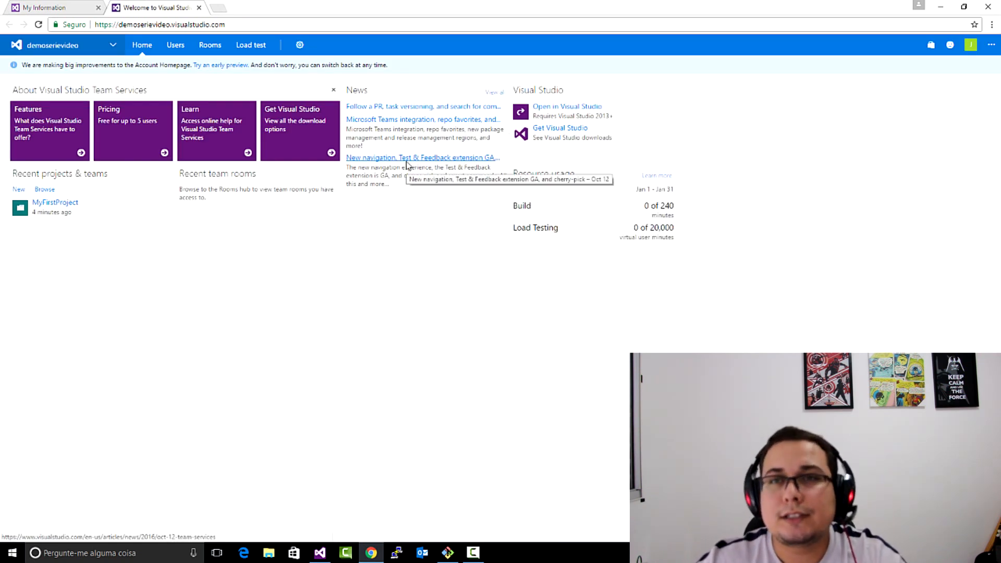
{"action": "left_click", "coordinate": [64, 207]}
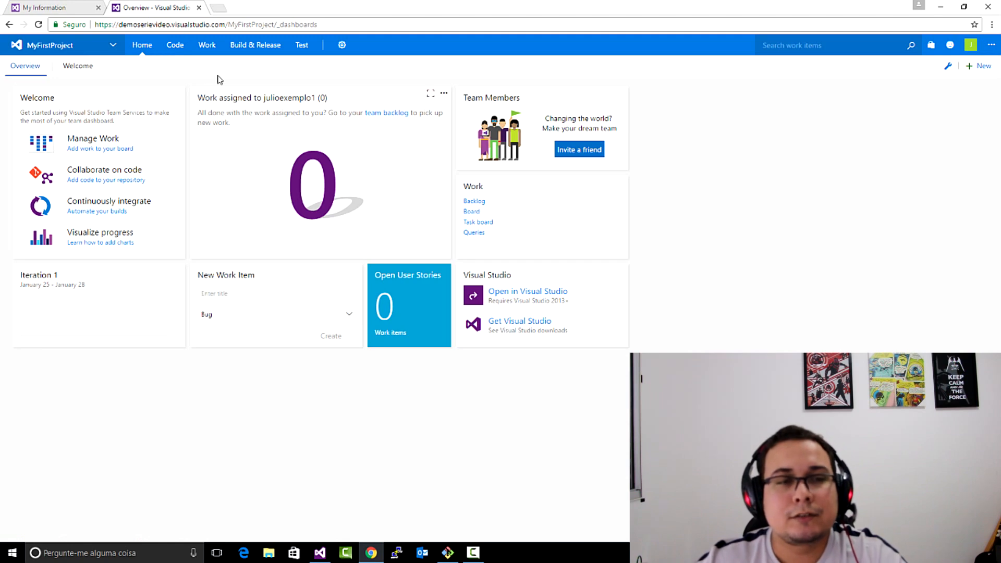
{"action": "left_click", "coordinate": [187, 45]}
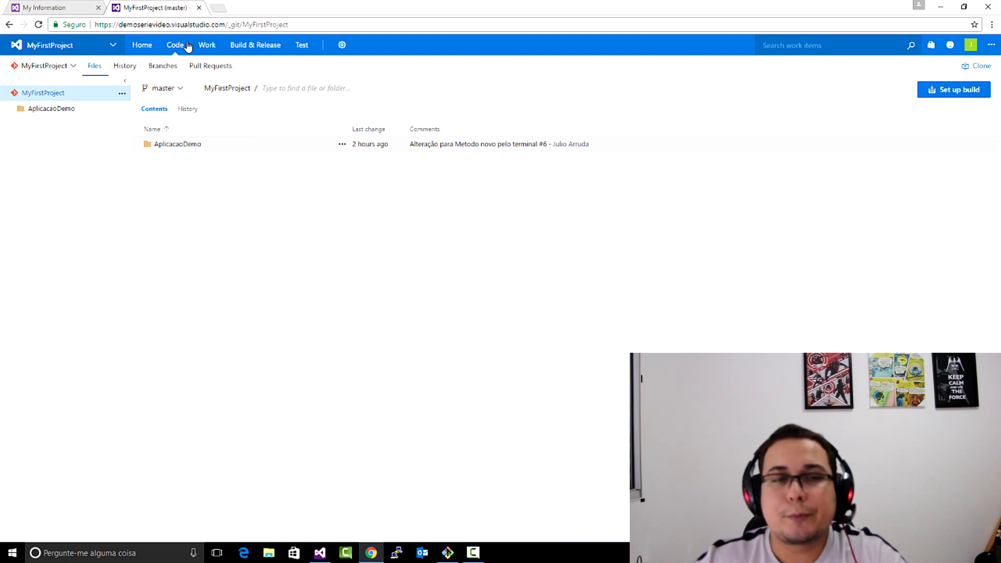
{"action": "left_click", "coordinate": [214, 49]}
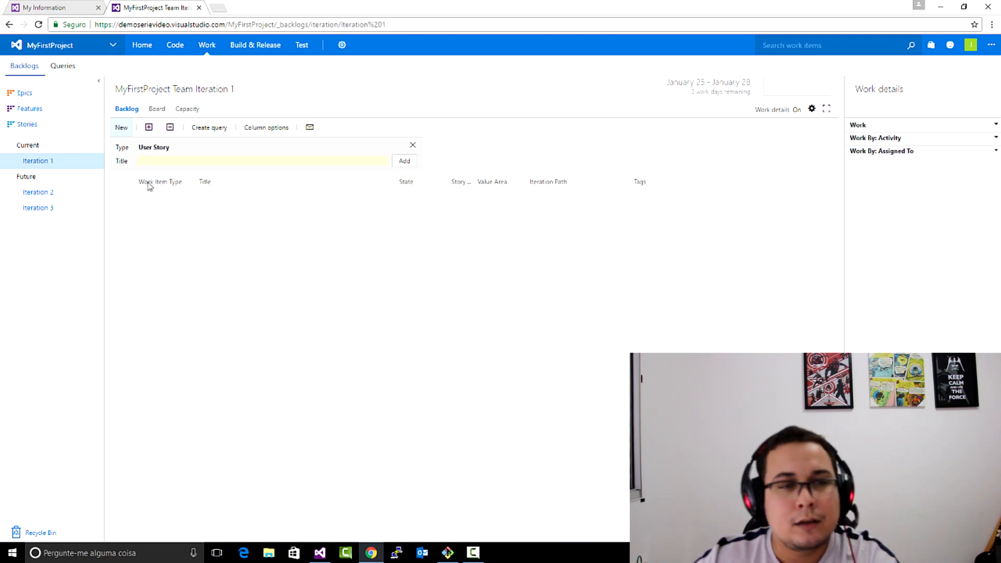
{"action": "left_click", "coordinate": [40, 92]}
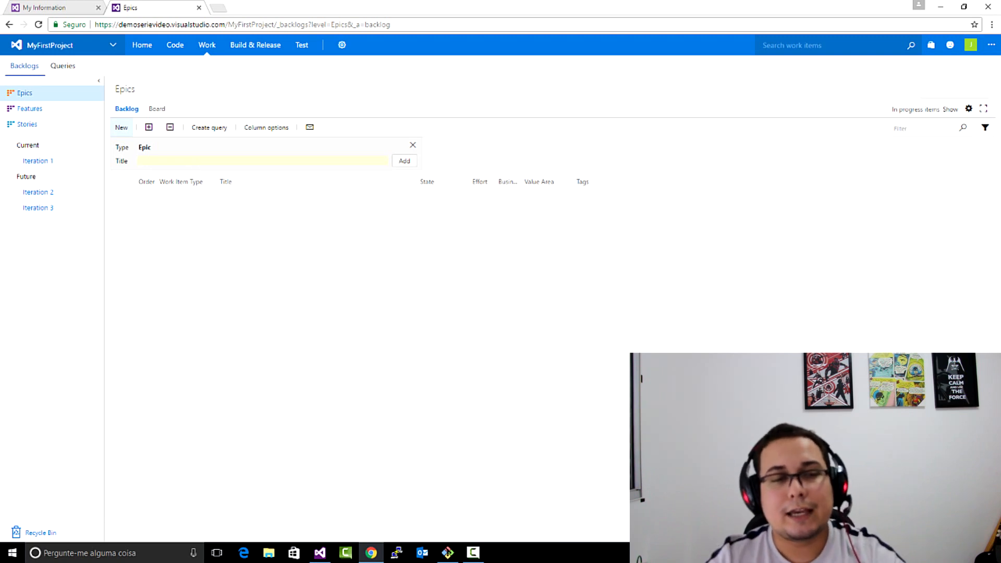
- Add an epic titled "Primeira Epic" to the Epics backlog
{"action": "type", "text": "pRIMEIR"}
{"action": "key", "text": "BackSpace"}
{"action": "key", "text": "BackSpace"}
{"action": "key", "text": "BackSpace"}
{"action": "key", "text": "BackSpace"}
{"action": "key", "text": "BackSpace"}
{"action": "key", "text": "BackSpace"}
{"action": "key", "text": "BackSpace"}
{"action": "type", "text": "Primeira Ep"}
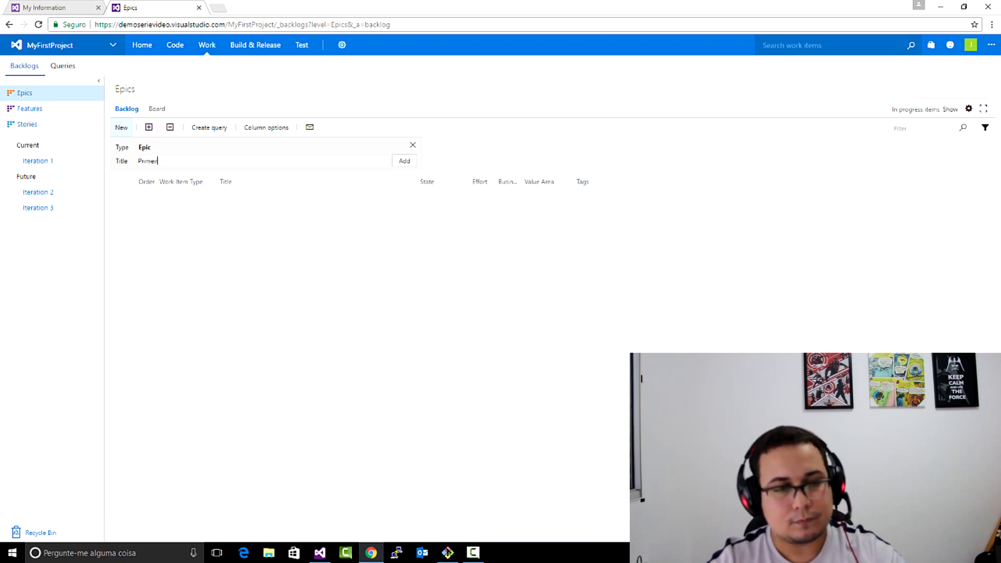
{"action": "type", "text": "ic"}
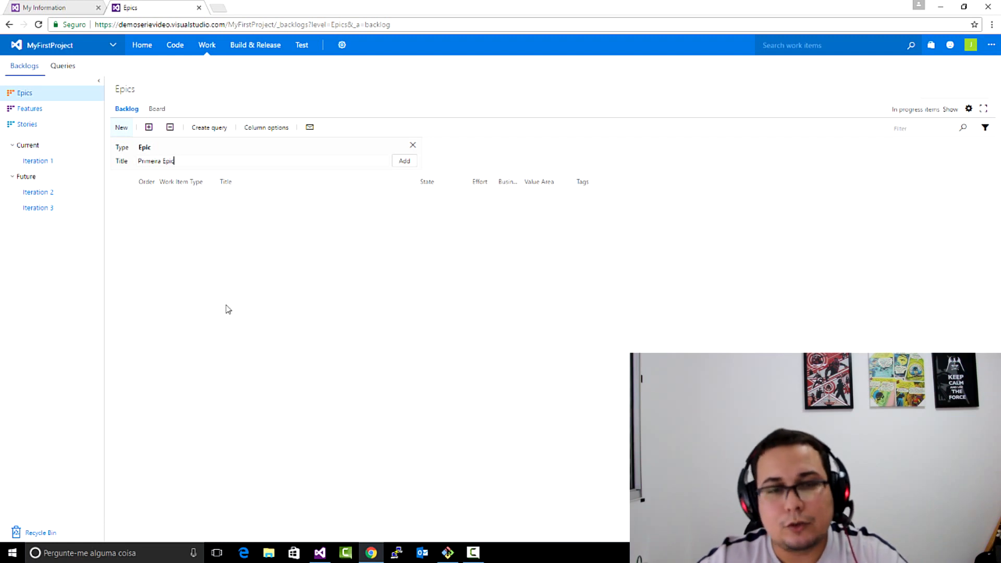
{"action": "left_click", "coordinate": [406, 162]}
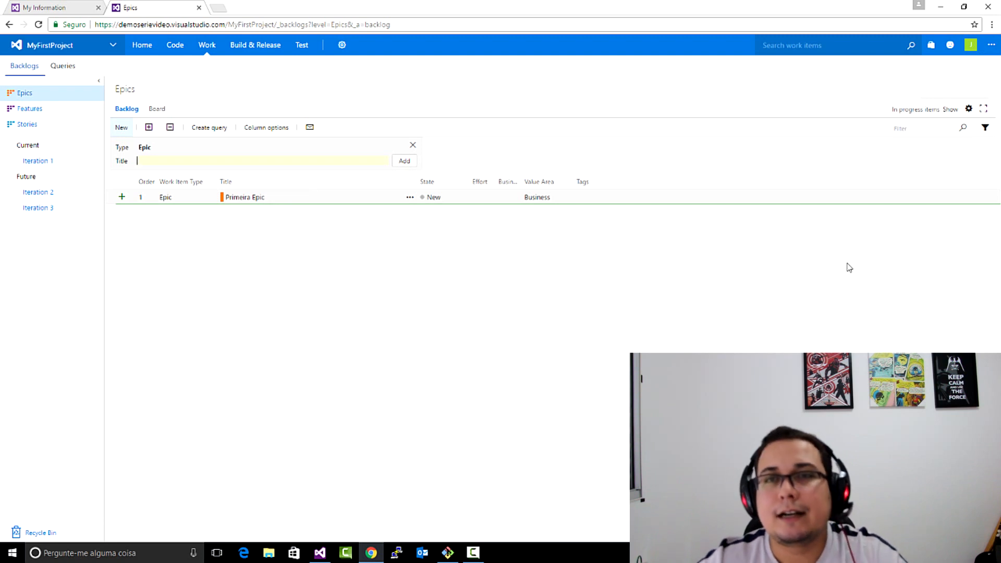
- Open the Primeira Epic work item and review the options offered for its assignee, state, iteration and area
{"action": "double_click", "coordinate": [176, 203]}
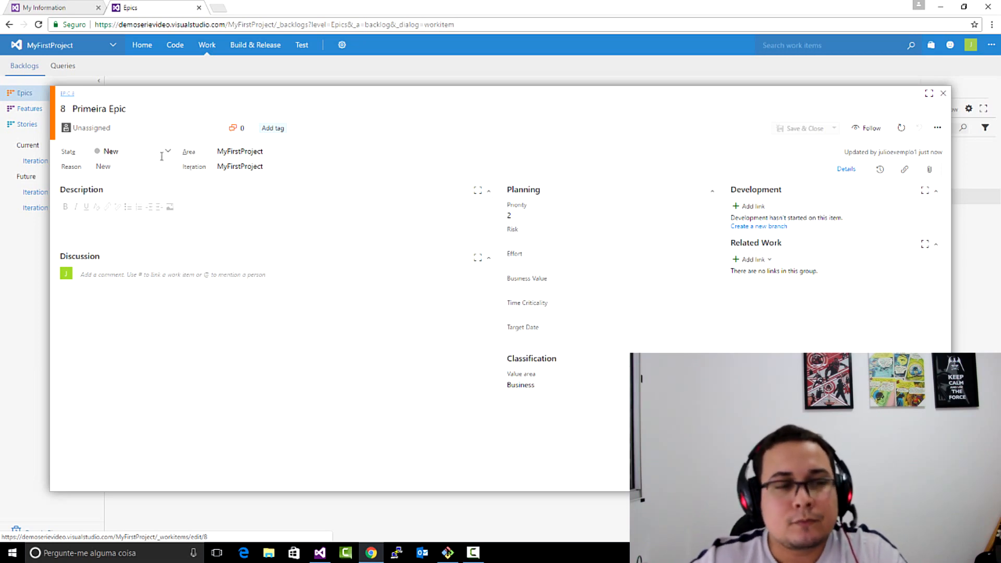
{"action": "left_click", "coordinate": [213, 129]}
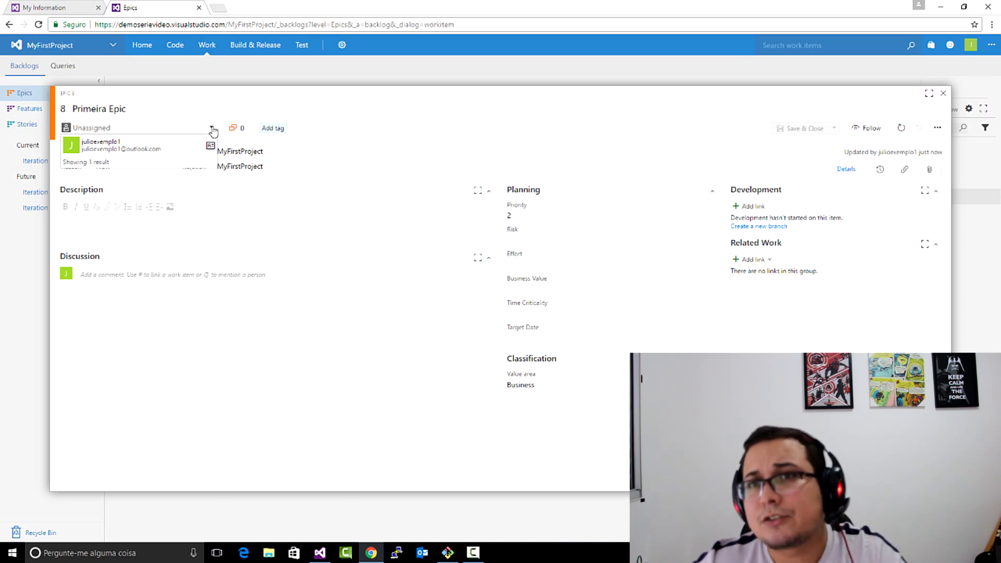
{"action": "left_click", "coordinate": [213, 128]}
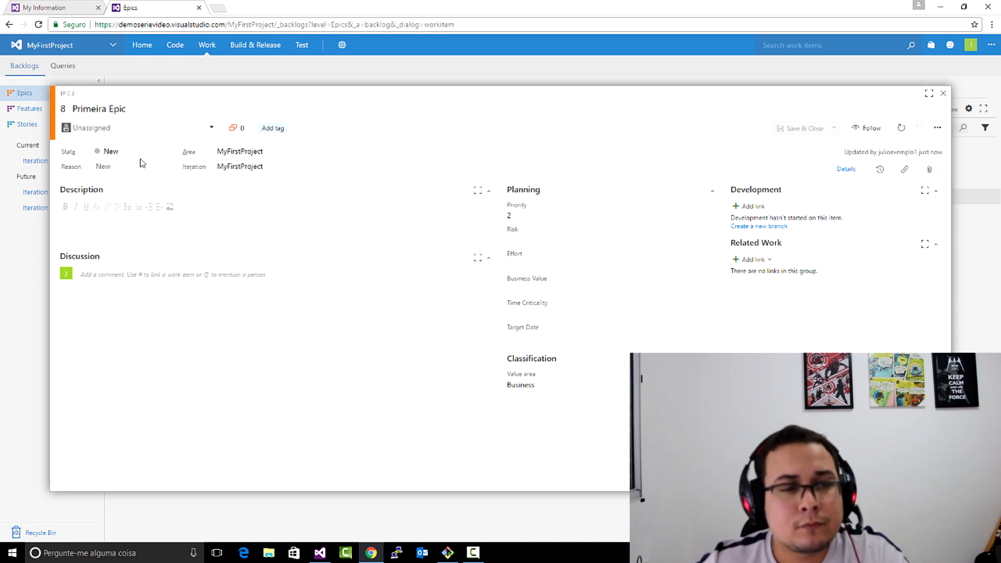
{"action": "left_click", "coordinate": [167, 153]}
{"action": "left_click", "coordinate": [167, 154]}
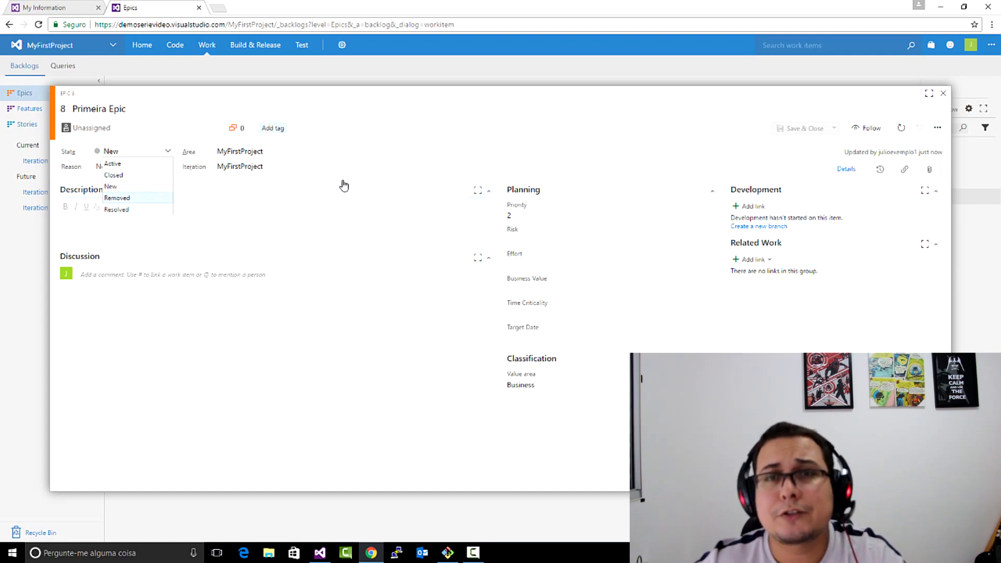
{"action": "left_click", "coordinate": [267, 186]}
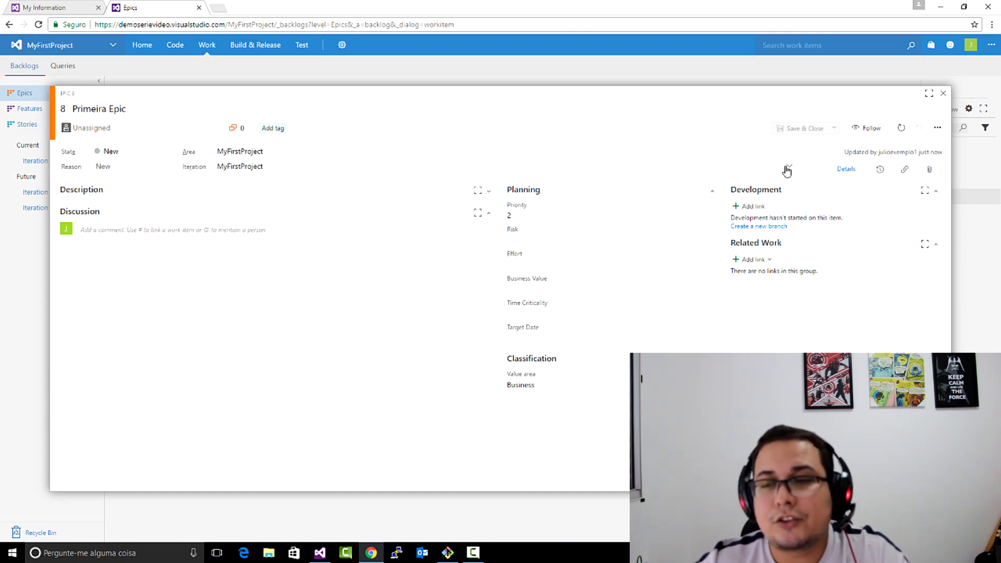
{"action": "left_click", "coordinate": [787, 167]}
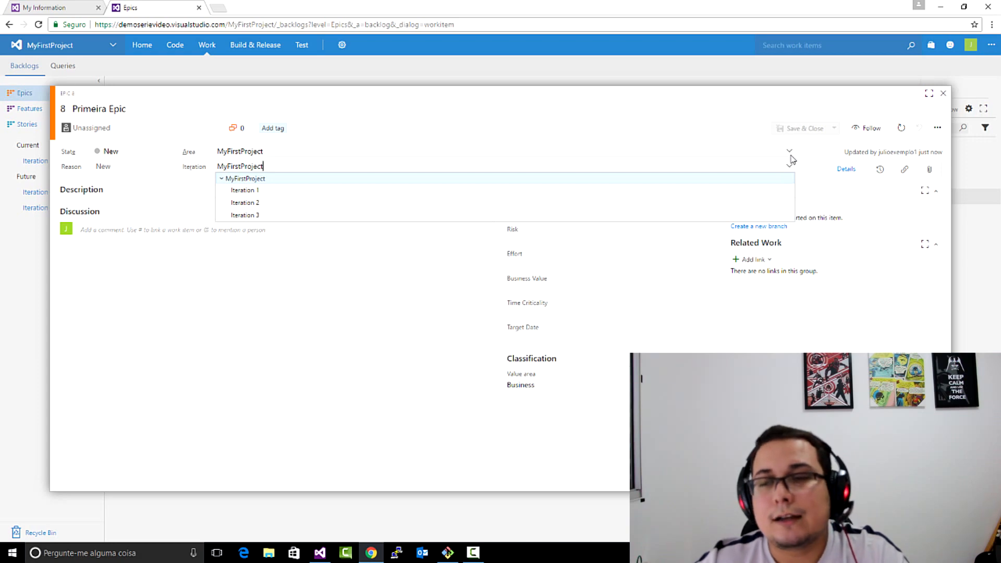
{"action": "left_click", "coordinate": [791, 153]}
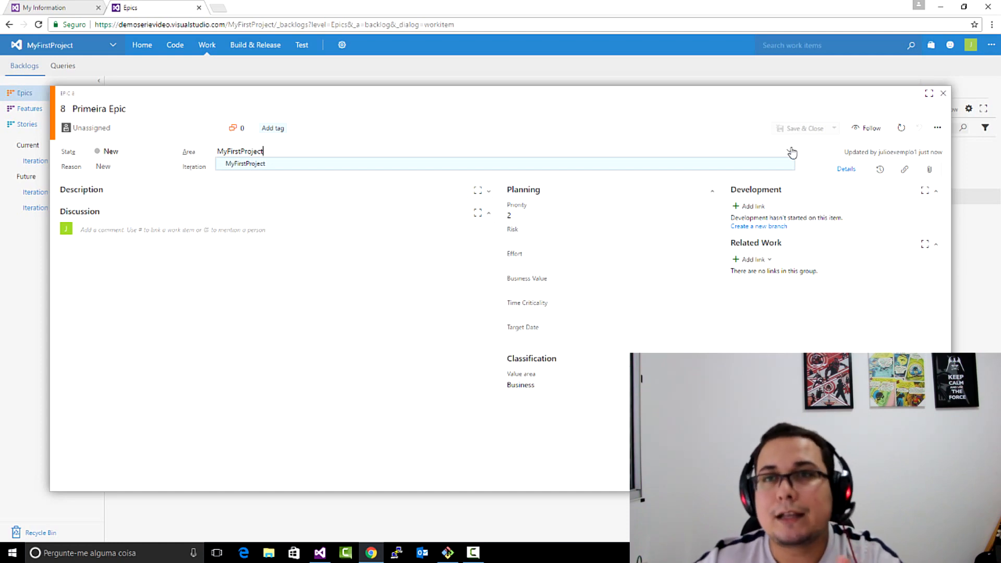
{"action": "left_click", "coordinate": [219, 203]}
- Expand the epic's description editor and try out an @ mention in its discussion comment
{"action": "left_click", "coordinate": [119, 191]}
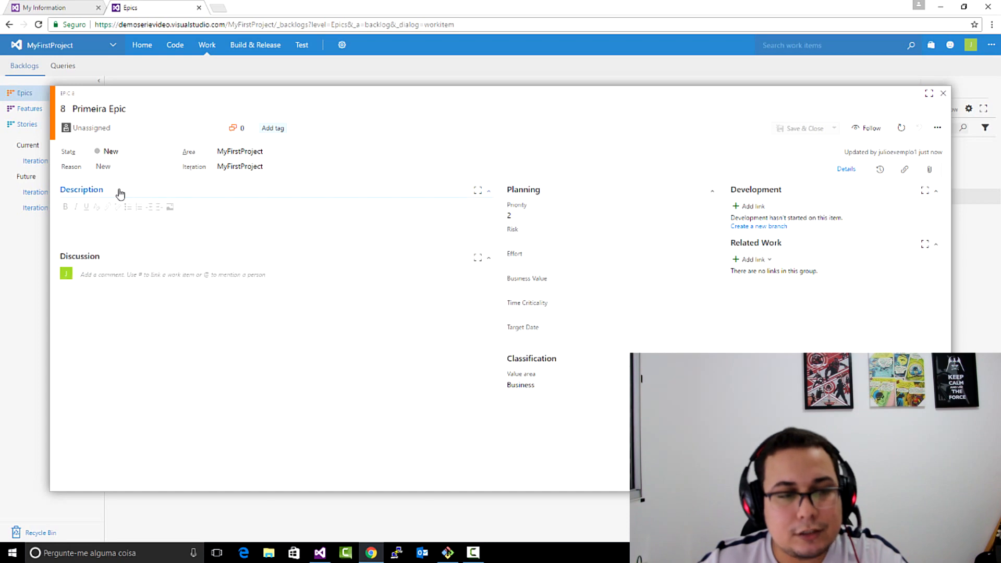
{"action": "left_click", "coordinate": [109, 224]}
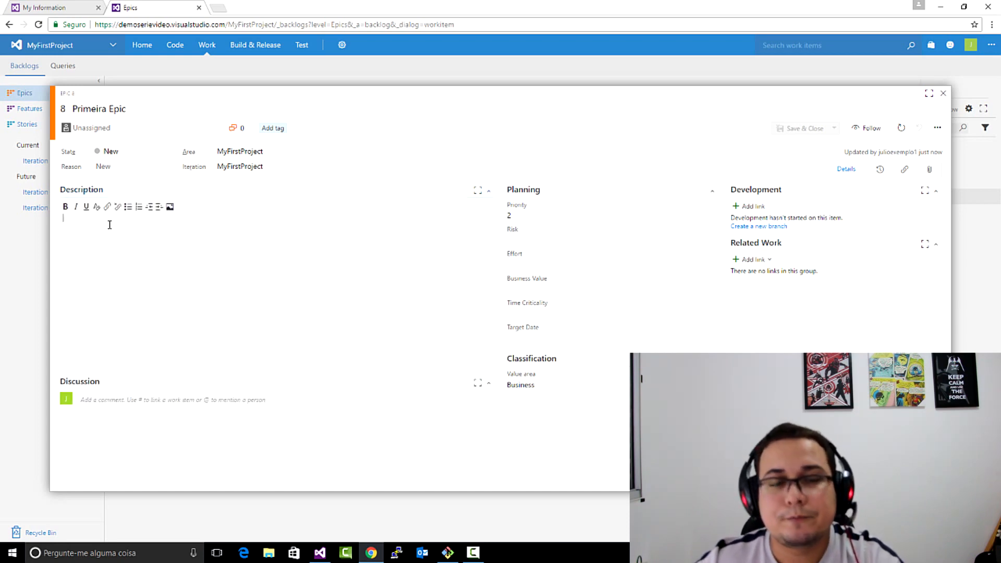
{"action": "left_click", "coordinate": [240, 407]}
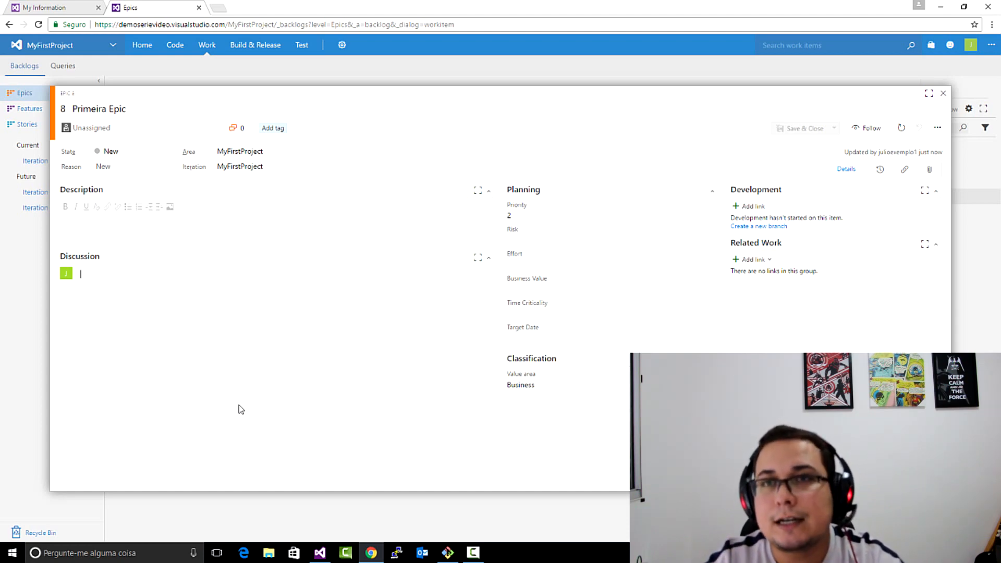
{"action": "type", "text": "@"}
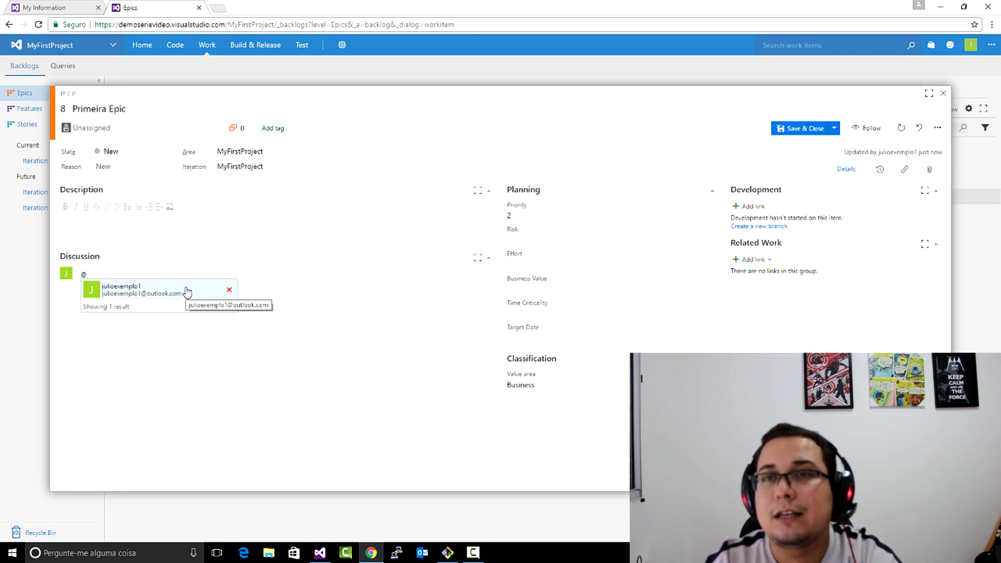
{"action": "key", "text": "BackSpace"}
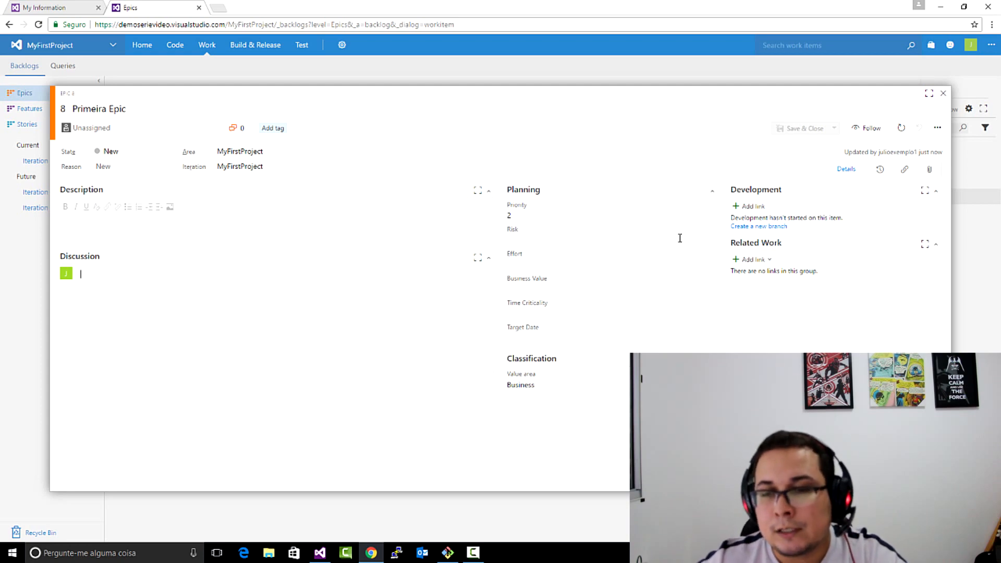
- Review the epic's planning fields, branch creation form, related work link options and change history, and close the epic
{"action": "left_click", "coordinate": [711, 217]}
{"action": "left_click", "coordinate": [711, 217]}
{"action": "left_click", "coordinate": [708, 287]}
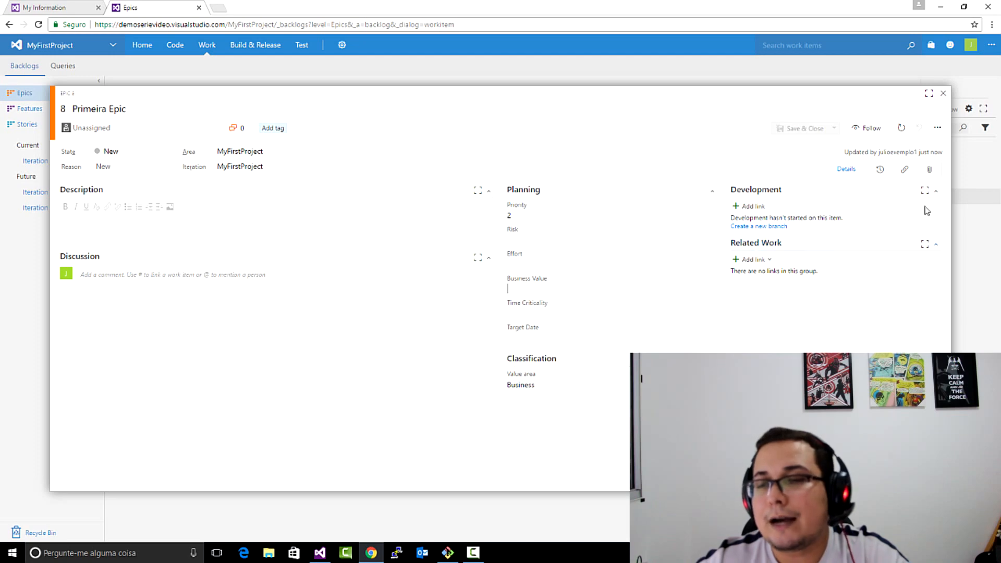
{"action": "left_click", "coordinate": [780, 229]}
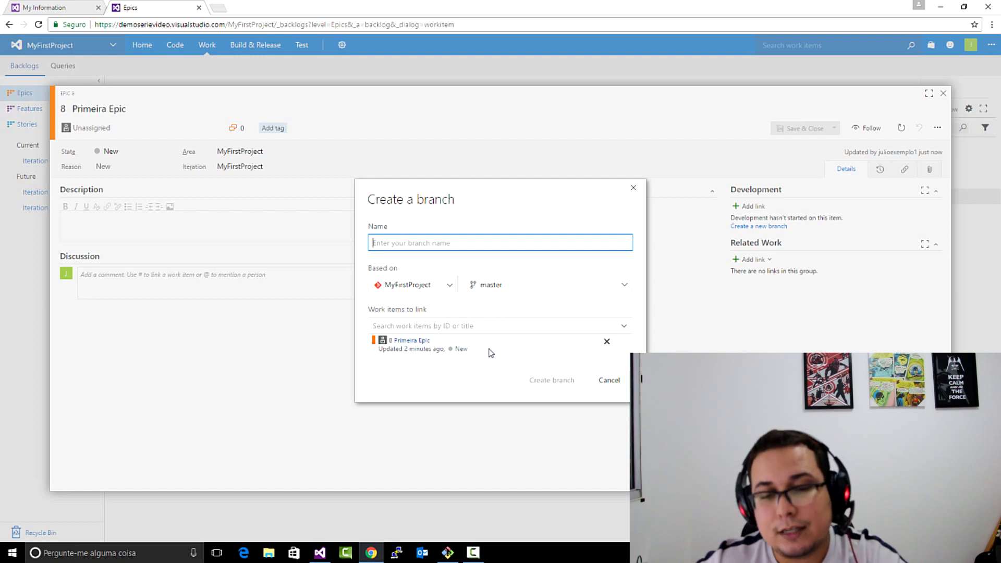
{"action": "left_click", "coordinate": [632, 189]}
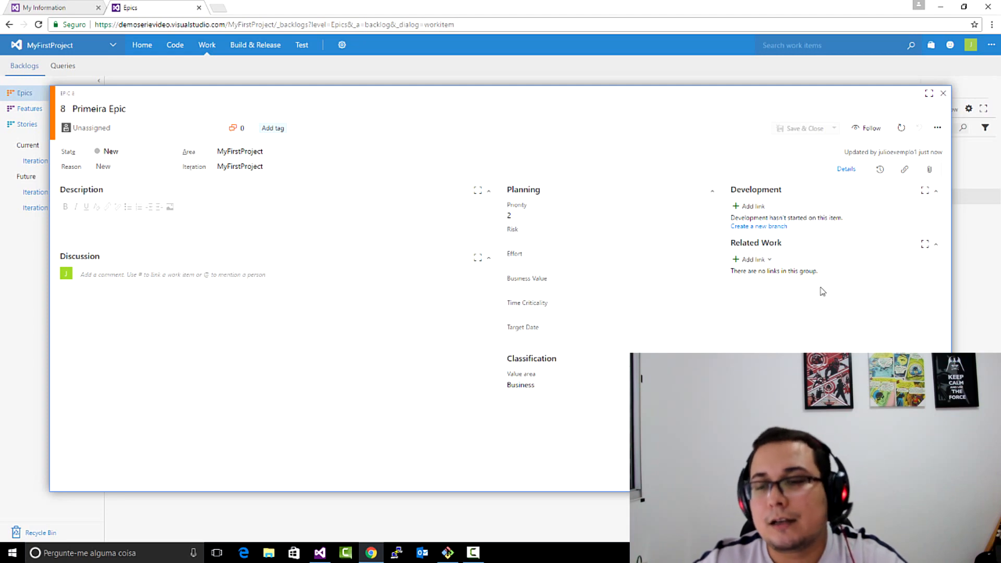
{"action": "left_click", "coordinate": [750, 259]}
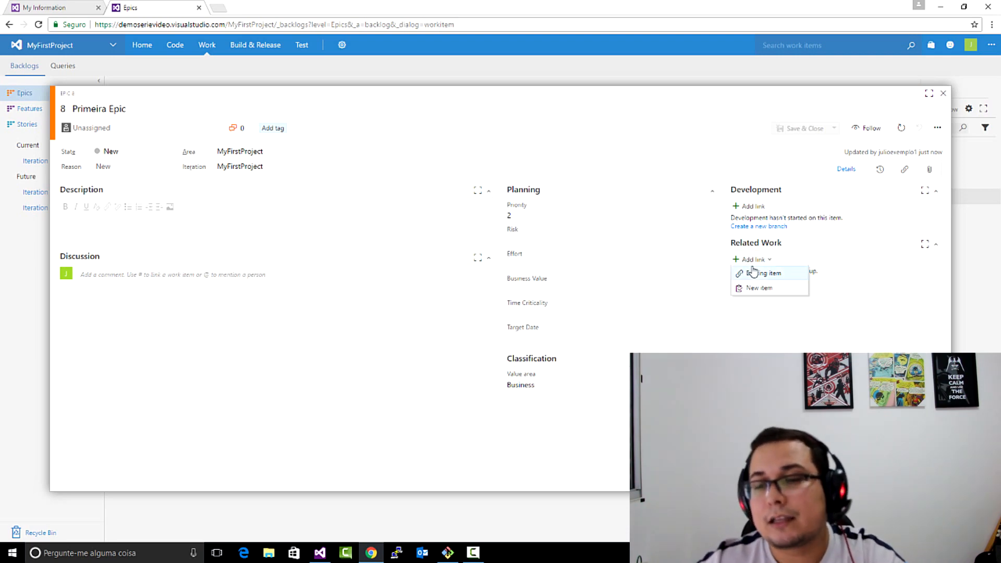
{"action": "left_click", "coordinate": [881, 170]}
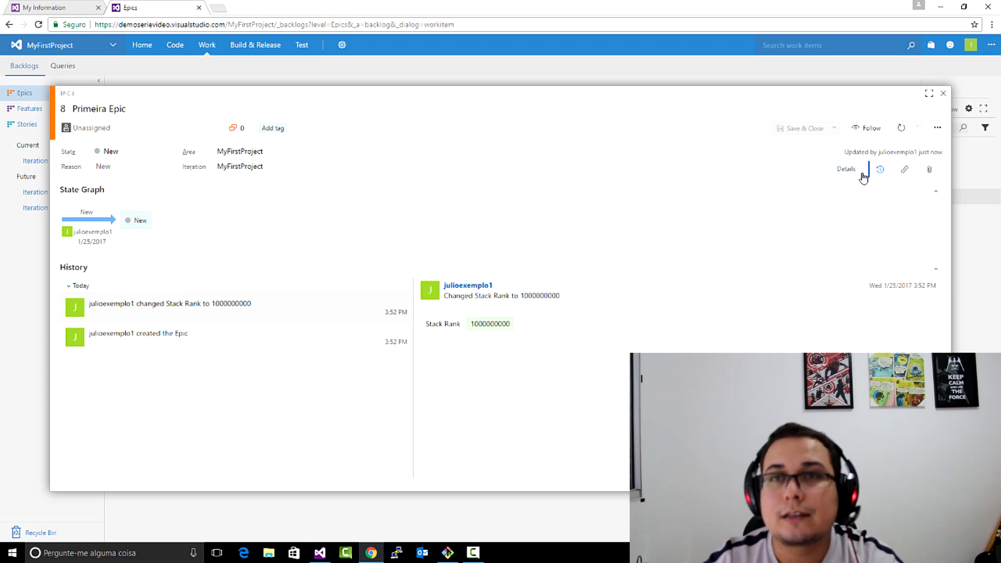
{"action": "left_click", "coordinate": [943, 93]}
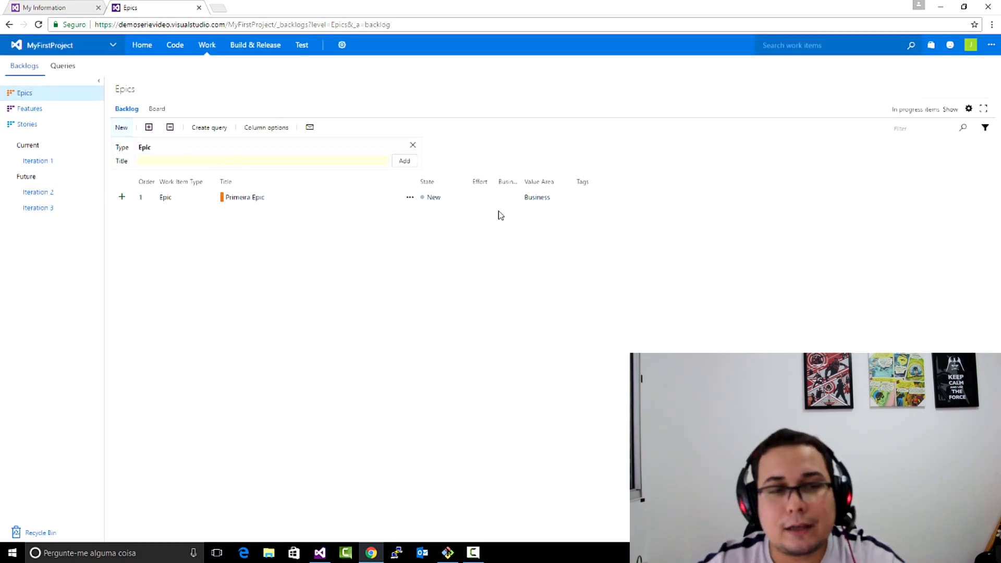
- Move Primeira Epic to the Active column on the Epics board
{"action": "left_click", "coordinate": [162, 110]}
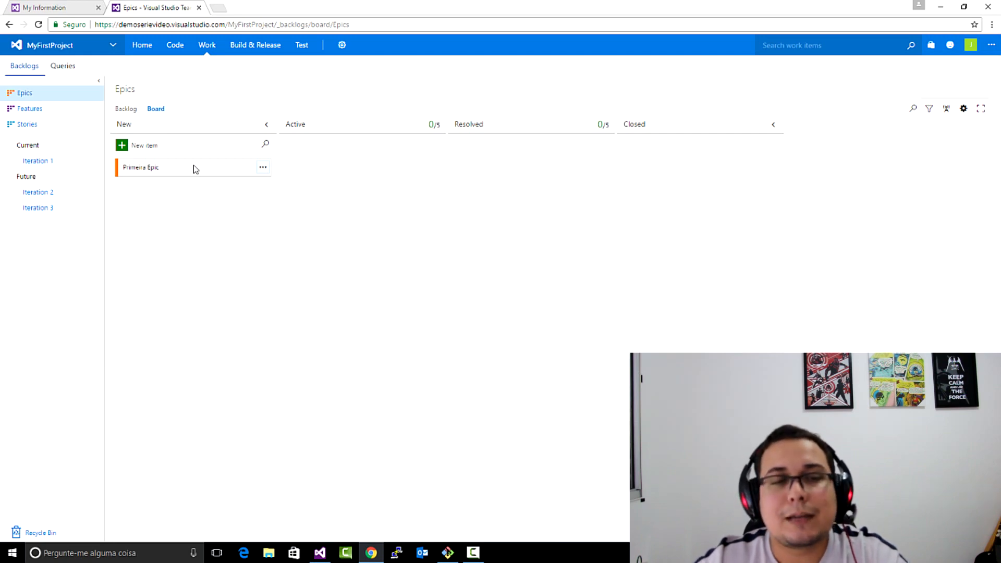
{"action": "left_click_drag", "start_coordinate": [194, 169], "coordinate": [364, 203]}
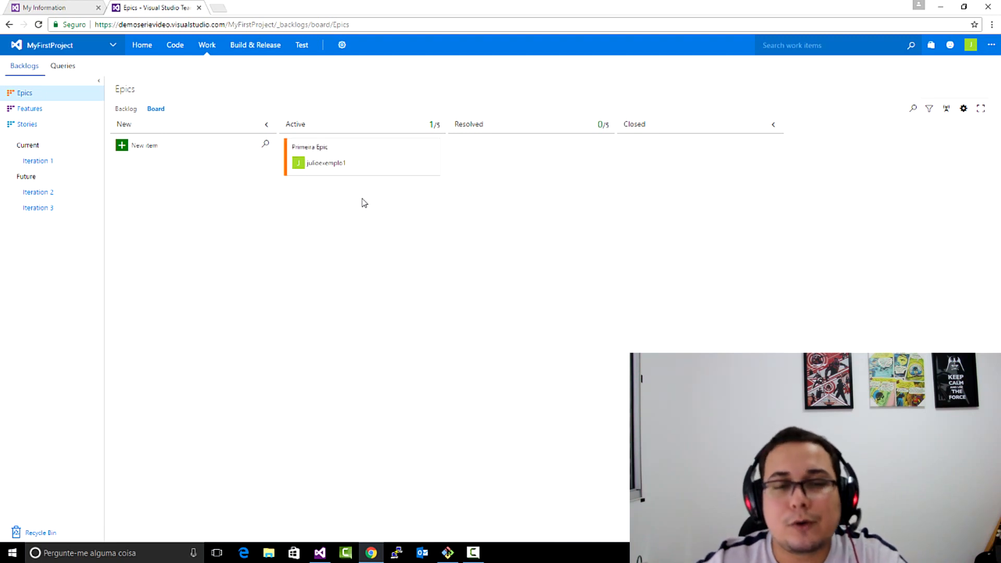
- Examine Primeira Epic's change history, including the assignment, reason and state change date recorded for the latest change
{"action": "left_click", "coordinate": [326, 148]}
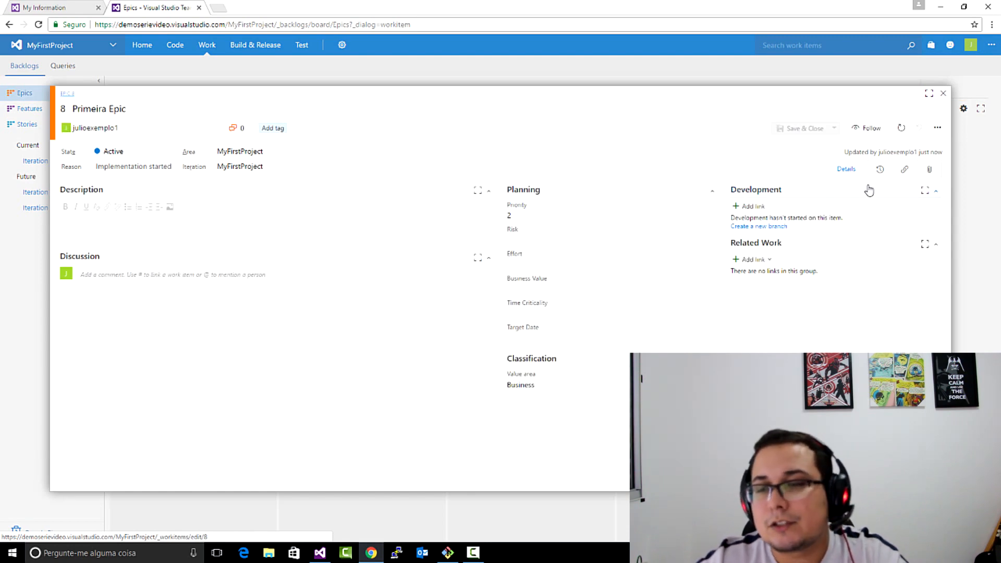
{"action": "left_click", "coordinate": [881, 173]}
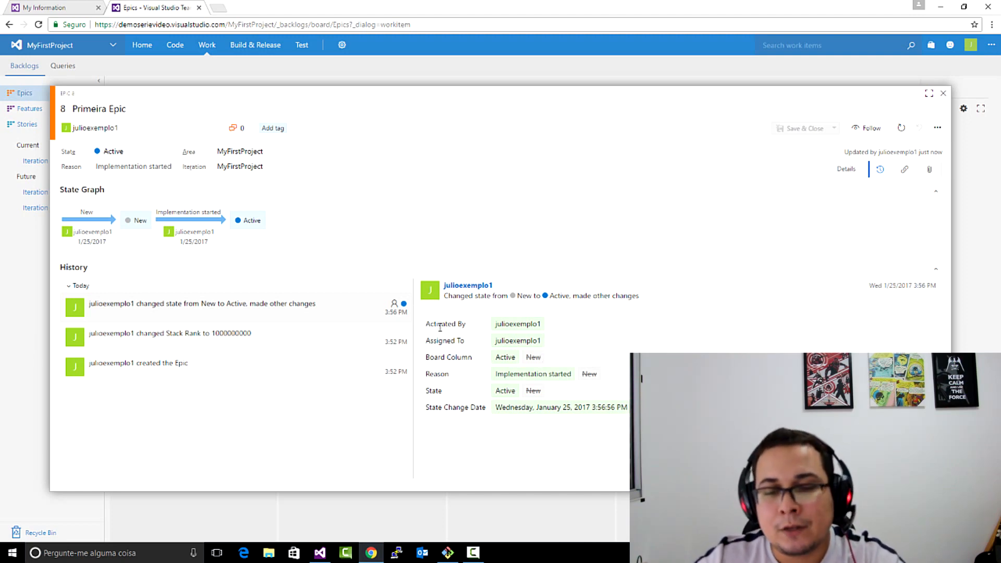
{"action": "left_click_drag", "start_coordinate": [427, 327], "coordinate": [536, 359]}
{"action": "left_click_drag", "start_coordinate": [427, 374], "coordinate": [597, 375]}
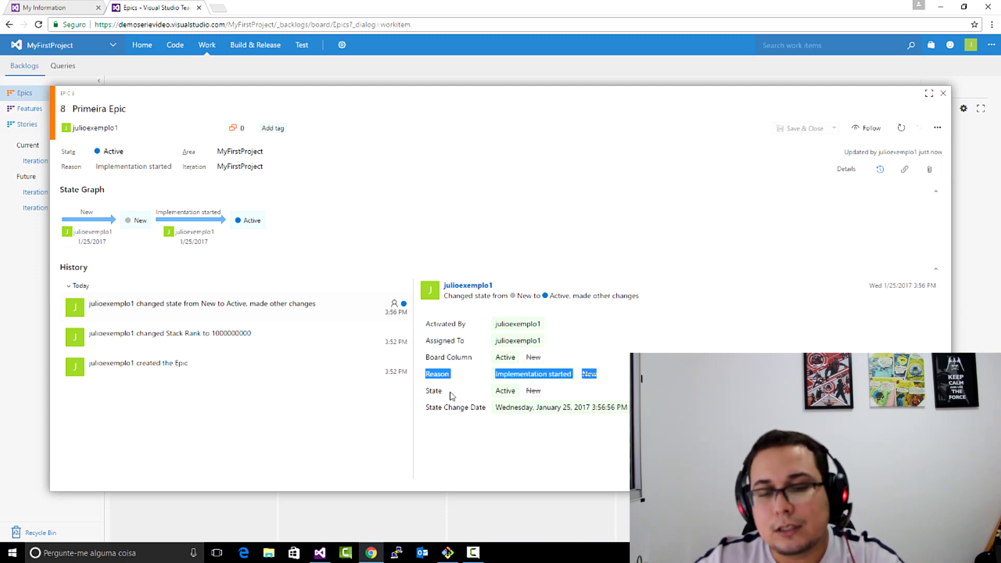
{"action": "left_click_drag", "start_coordinate": [425, 407], "coordinate": [630, 408]}
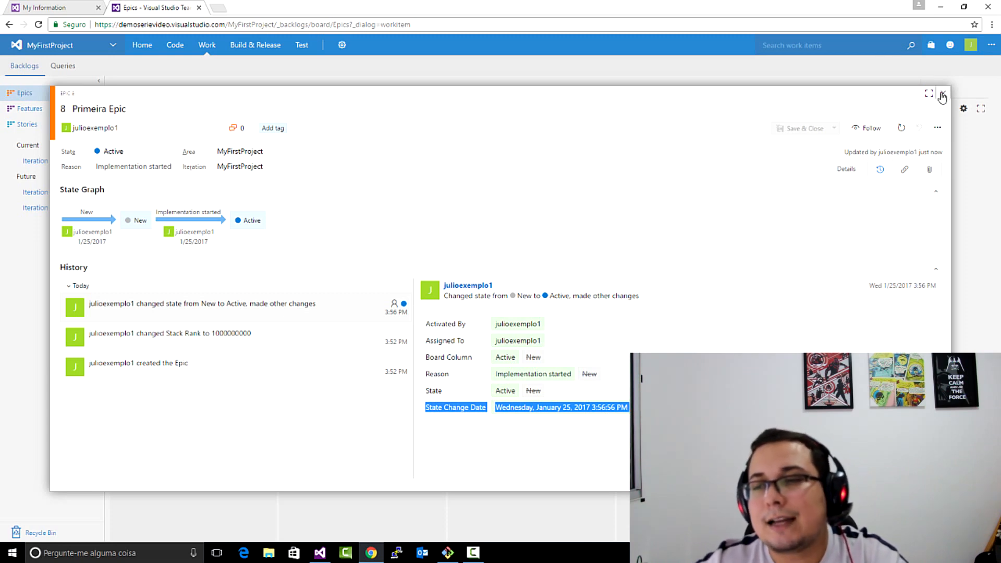
{"action": "left_click", "coordinate": [942, 93]}
- Return Primeira Epic to the New column on the board and reopen the Epics backlog list
{"action": "left_click_drag", "start_coordinate": [394, 150], "coordinate": [224, 171]}
{"action": "left_click", "coordinate": [134, 112]}
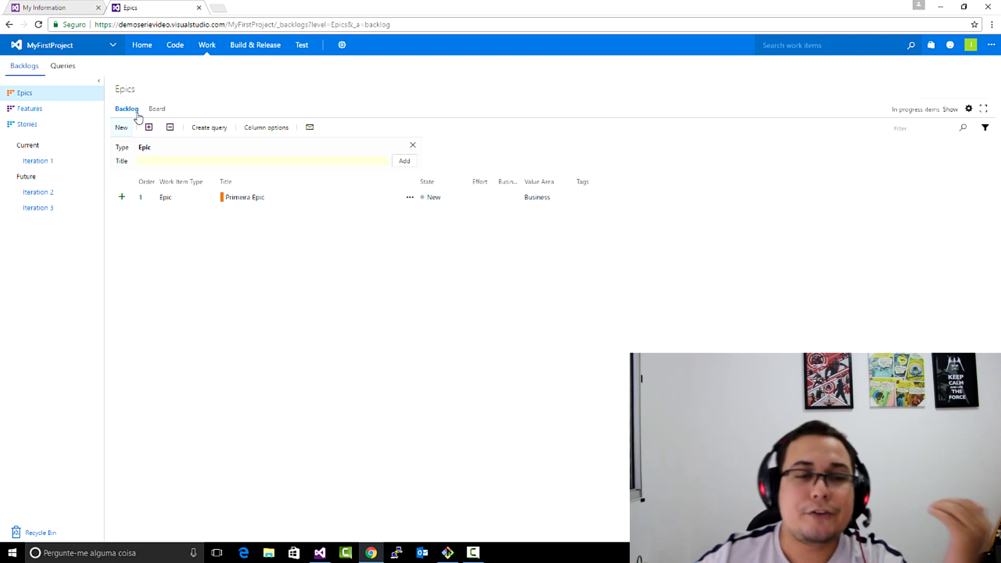
- Add a child feature titled "Feature referente a Epic" under Primeira Epic and save it while keeping its form open
{"action": "left_click", "coordinate": [122, 198]}
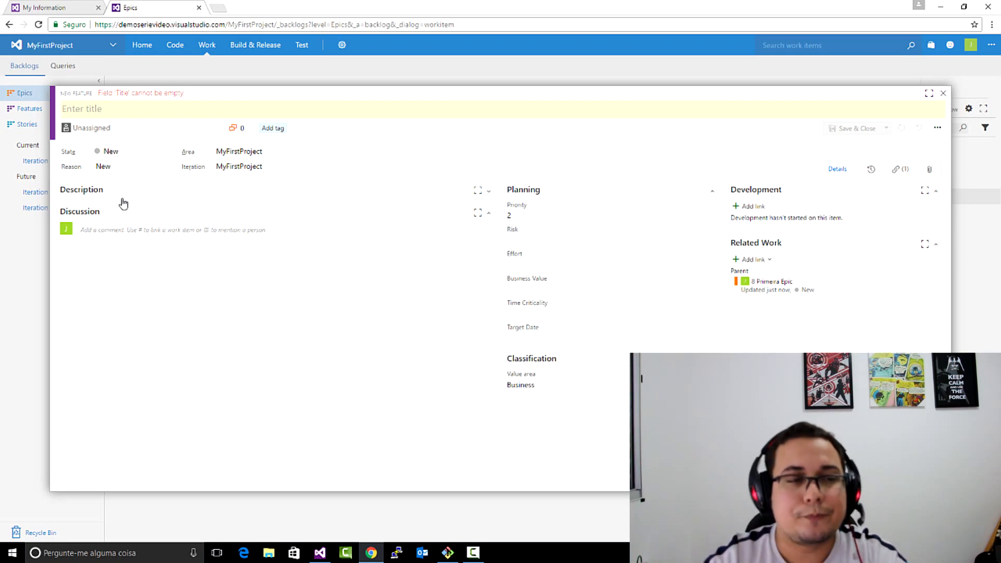
{"action": "type", "text": "F"}
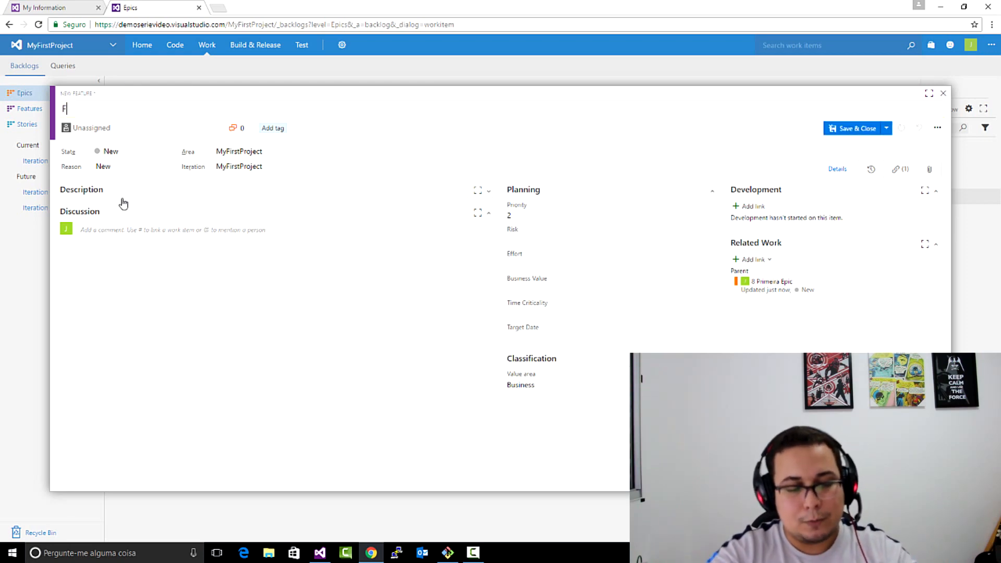
{"action": "type", "text": "eature re"}
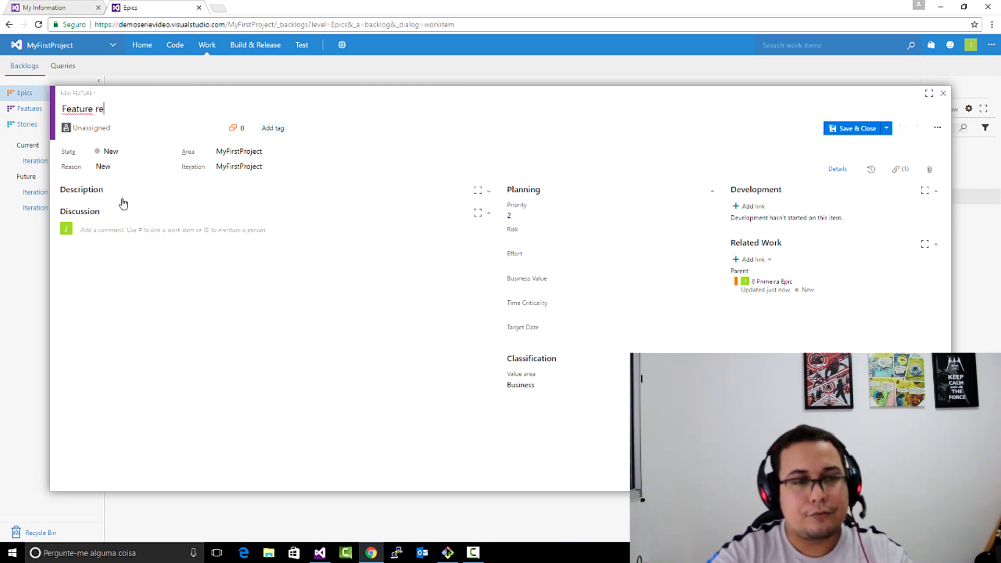
{"action": "type", "text": "ferente a "}
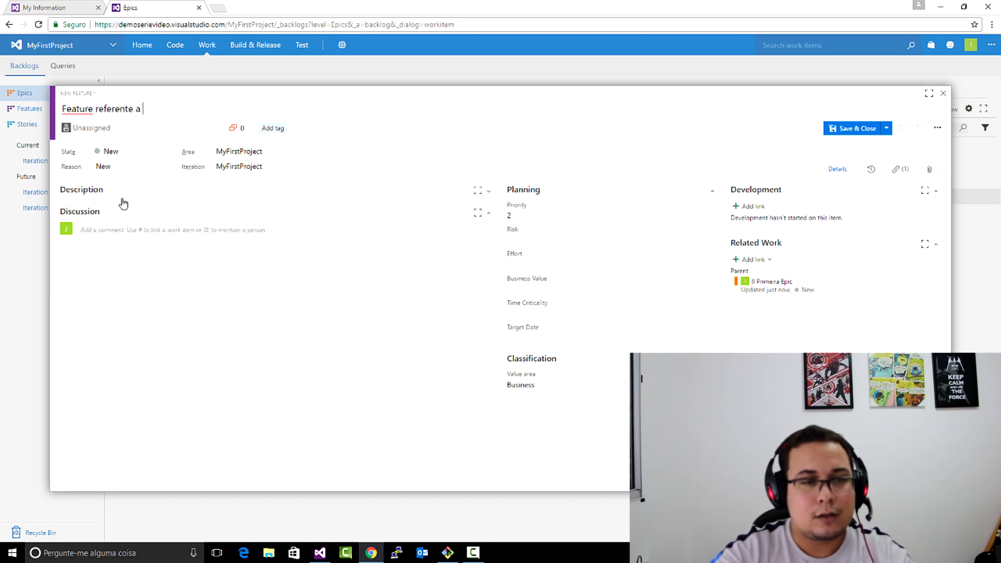
{"action": "type", "text": "Epic"}
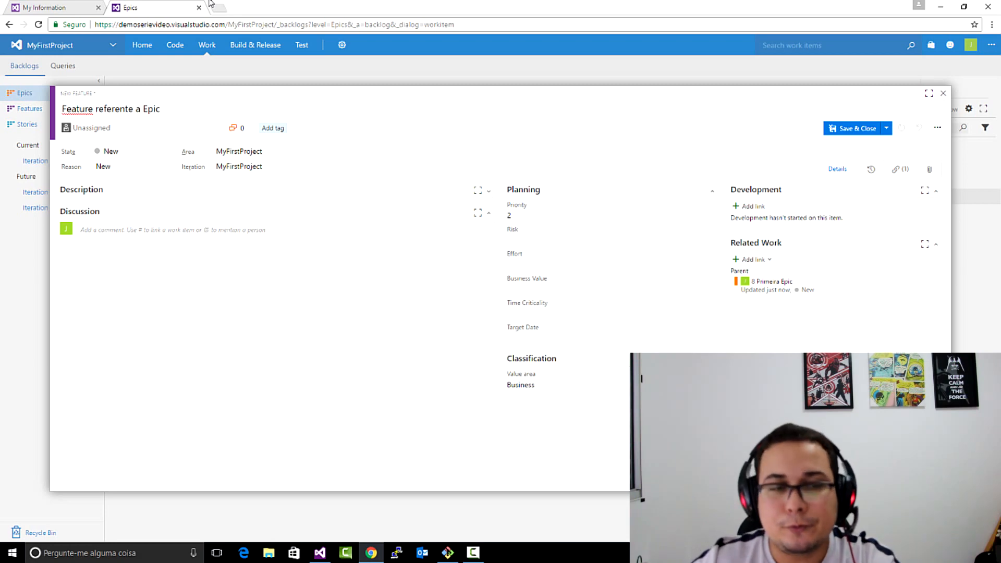
{"action": "left_click", "coordinate": [886, 128]}
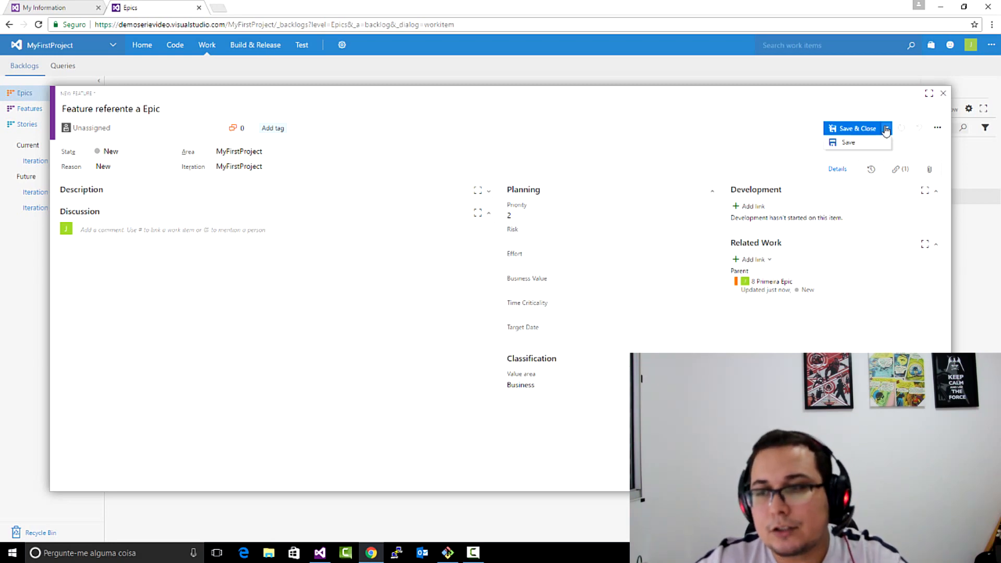
{"action": "left_click", "coordinate": [844, 143]}
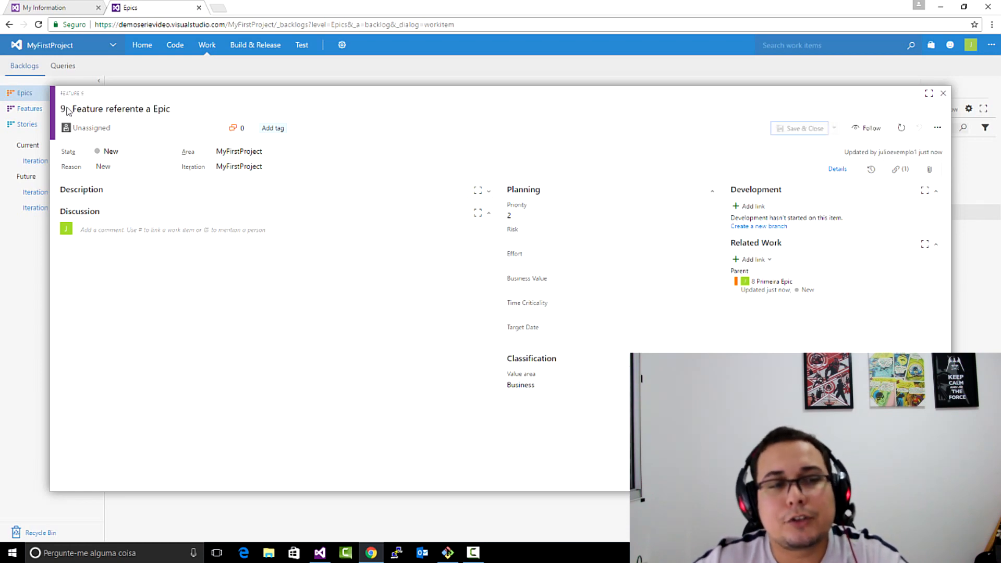
- Examine the new feature's work item number and its parent link under Related Work, and close the feature
{"action": "left_click_drag", "start_coordinate": [85, 94], "coordinate": [58, 94]}
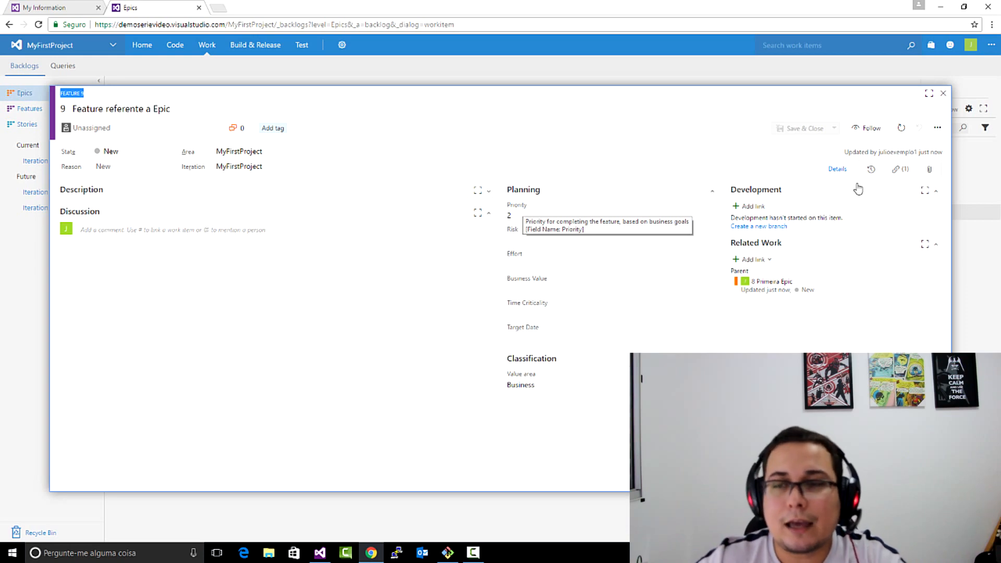
{"action": "left_click", "coordinate": [724, 239]}
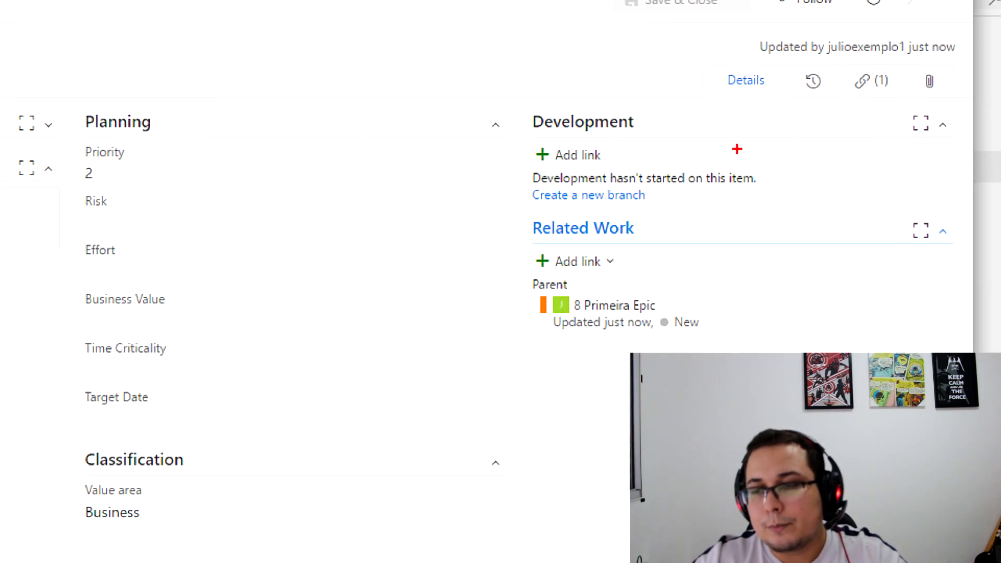
{"action": "mouse_move", "coordinate": [534, 211]}
{"action": "left_mouse_down"}
{"action": "mouse_move", "coordinate": [499, 339]}
{"action": "mouse_move", "coordinate": [834, 501]}
{"action": "mouse_move", "coordinate": [898, 121]}
{"action": "mouse_move", "coordinate": [516, 183]}
{"action": "mouse_move", "coordinate": [508, 266]}
{"action": "left_mouse_up"}
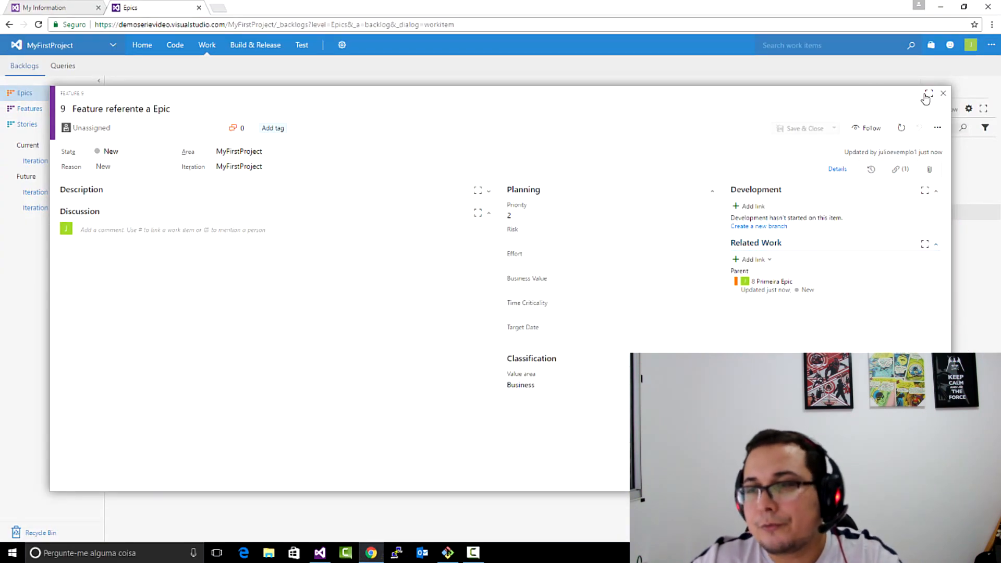
{"action": "left_click", "coordinate": [943, 94]}
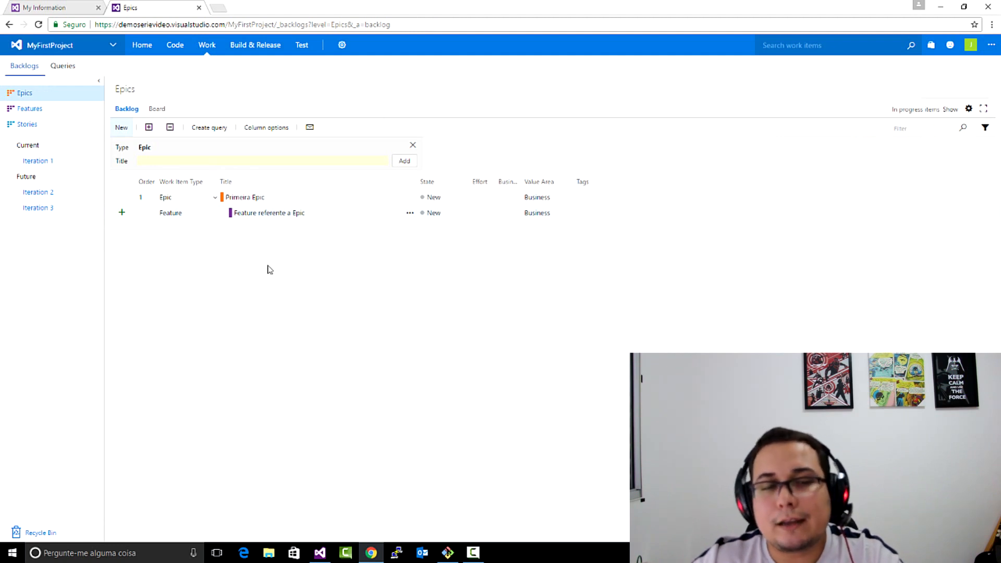
- Check Primeira Epic's child feature on the Epics board and in the expanded Epics backlog list
{"action": "left_click", "coordinate": [159, 108]}
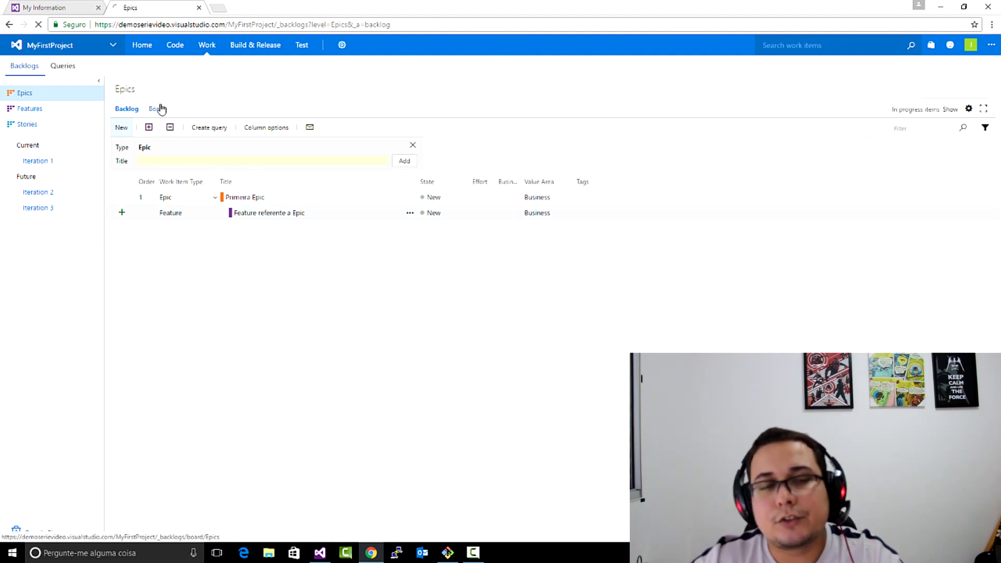
{"action": "left_click", "coordinate": [129, 204]}
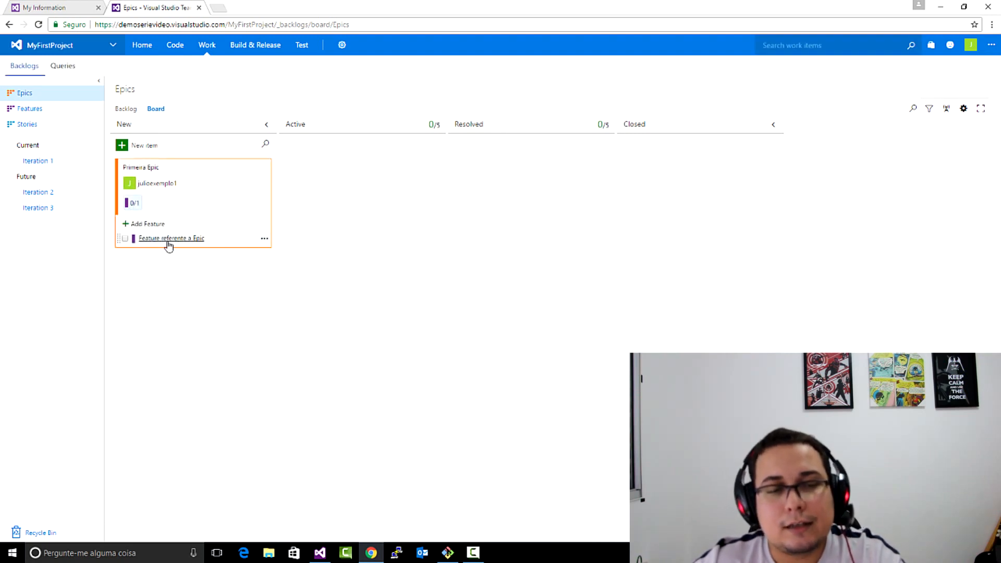
{"action": "left_click", "coordinate": [132, 110]}
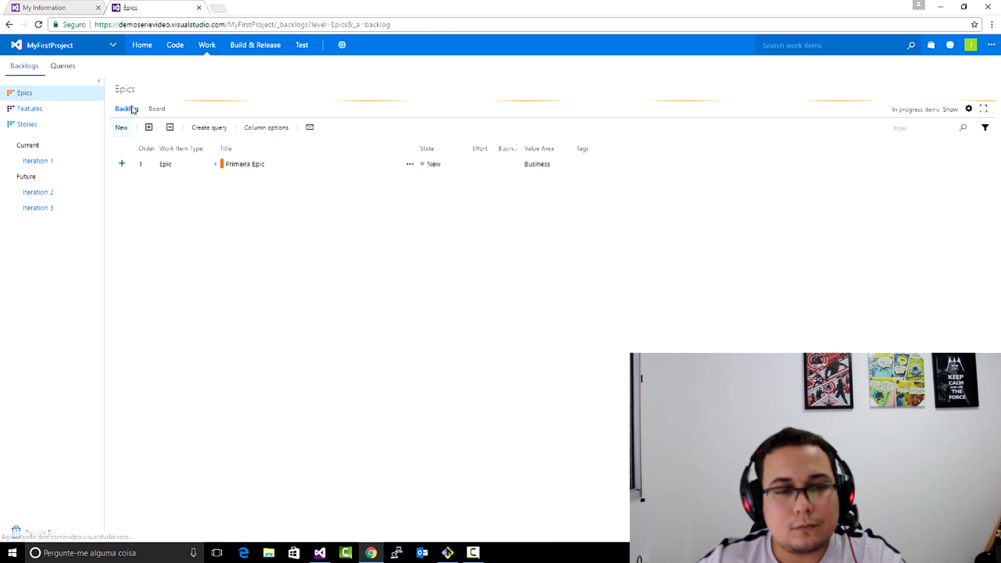
{"action": "left_click", "coordinate": [214, 198]}
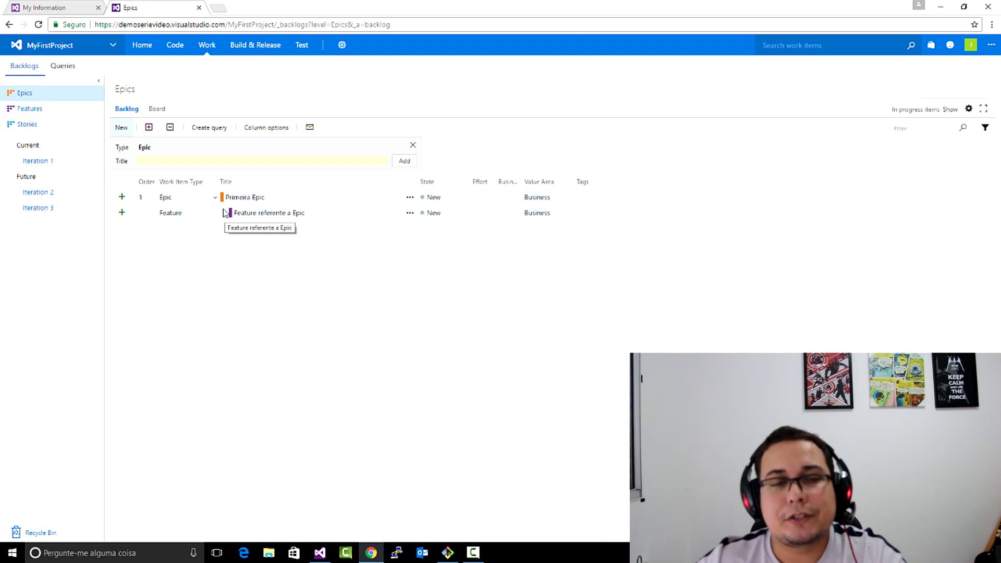
- Add a user story titled "User History 1" under Feature referente a Epic, leaving its acceptance criteria empty, and save and close it
{"action": "left_click", "coordinate": [122, 215]}
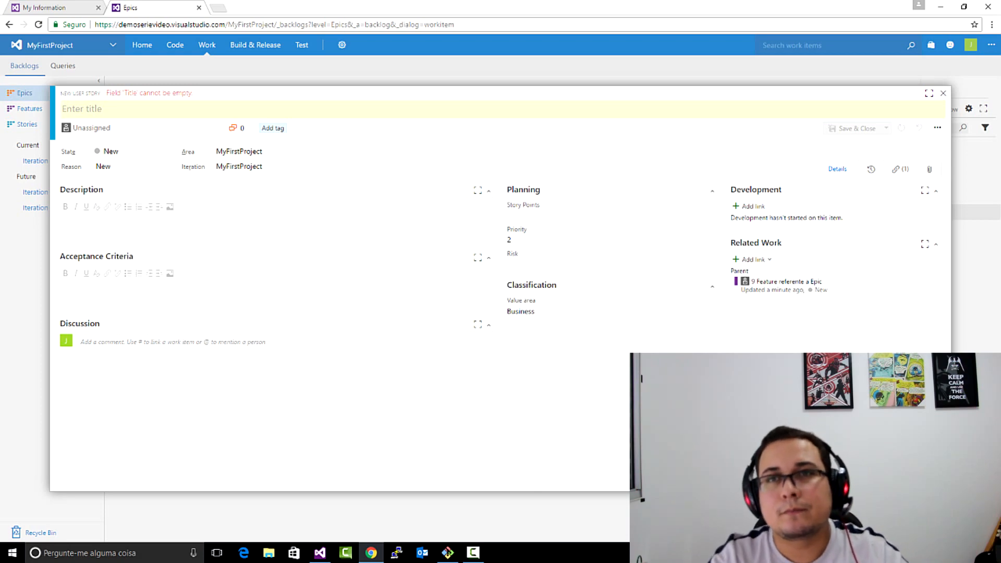
{"action": "type", "text": "User "}
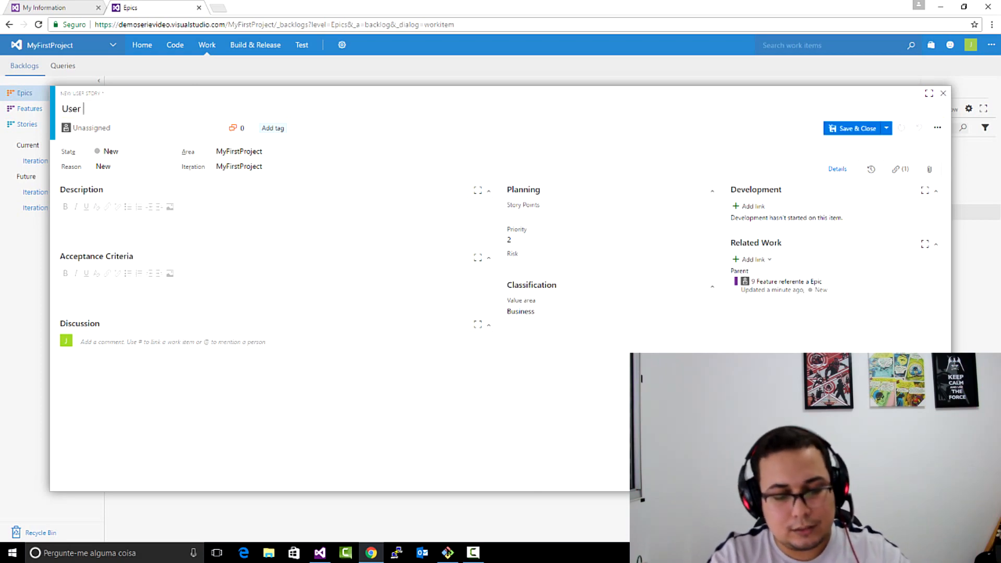
{"action": "type", "text": "History 1"}
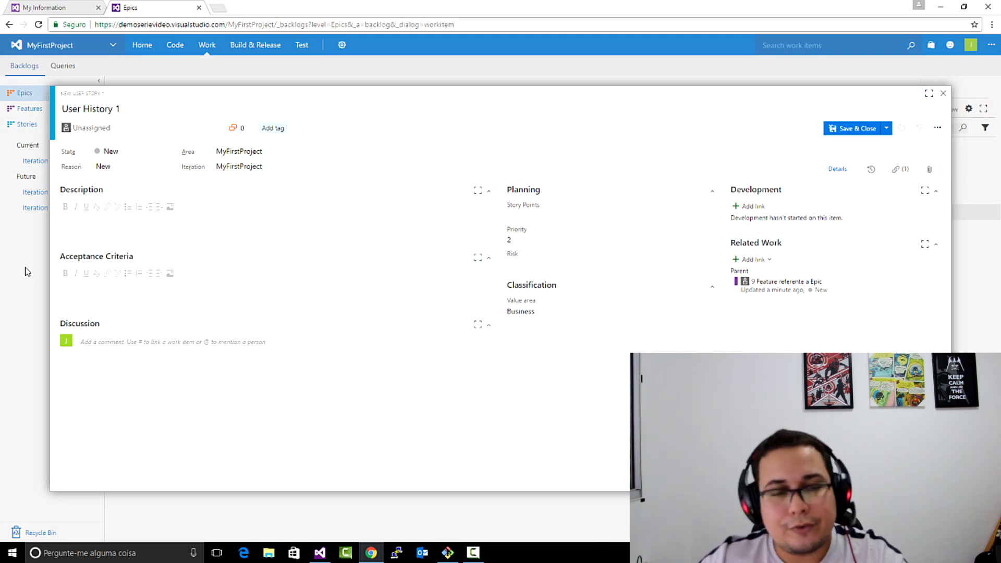
{"action": "left_click", "coordinate": [190, 294]}
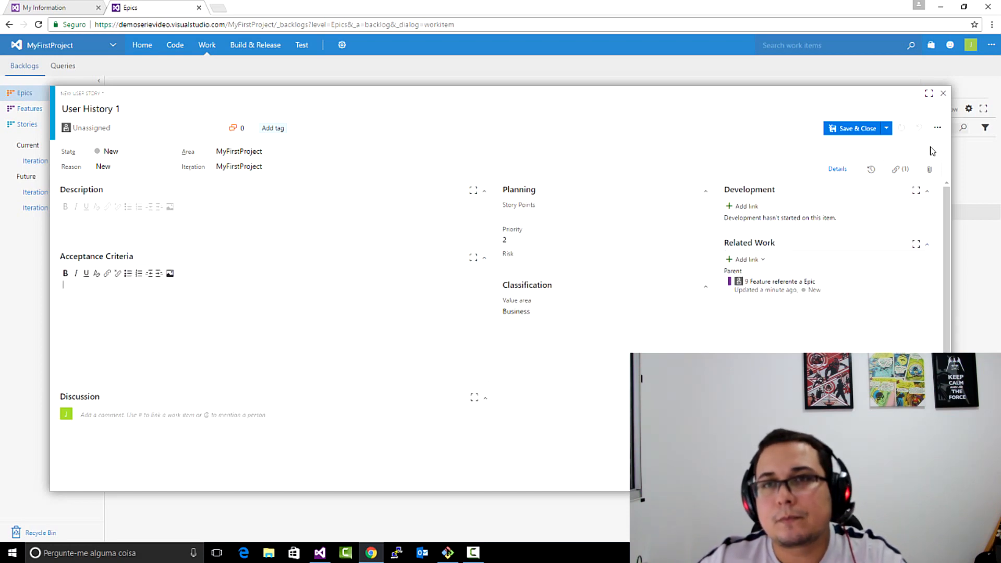
{"action": "left_click", "coordinate": [874, 130]}
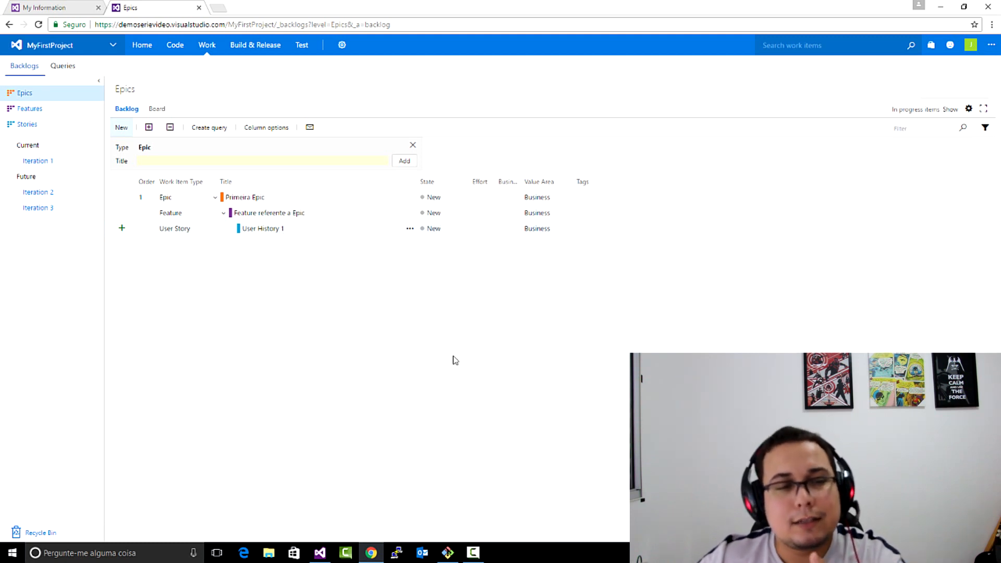
- Check the feature's child user story on the Features board and in the expanded Features backlog list
{"action": "left_click", "coordinate": [158, 108]}
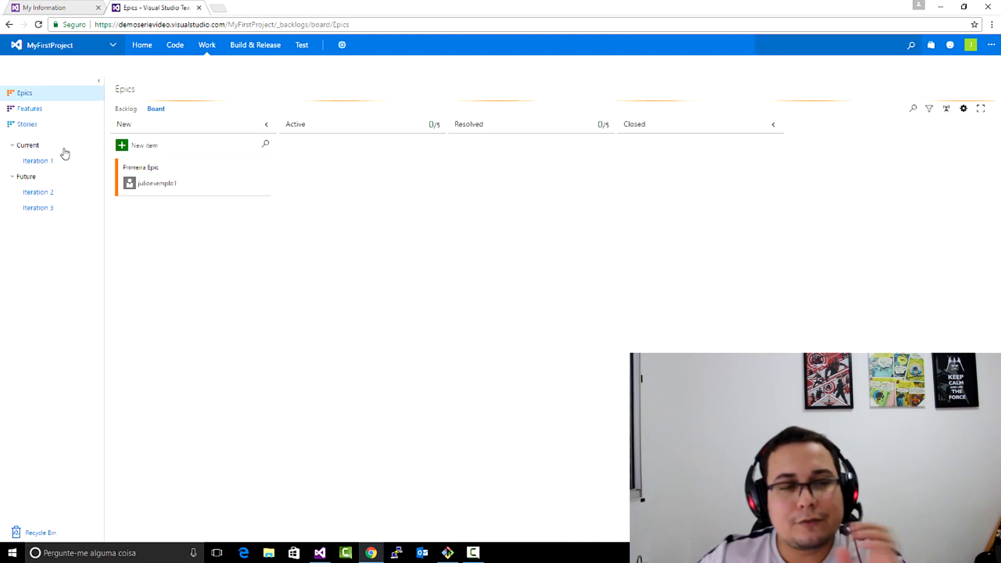
{"action": "left_click", "coordinate": [54, 111]}
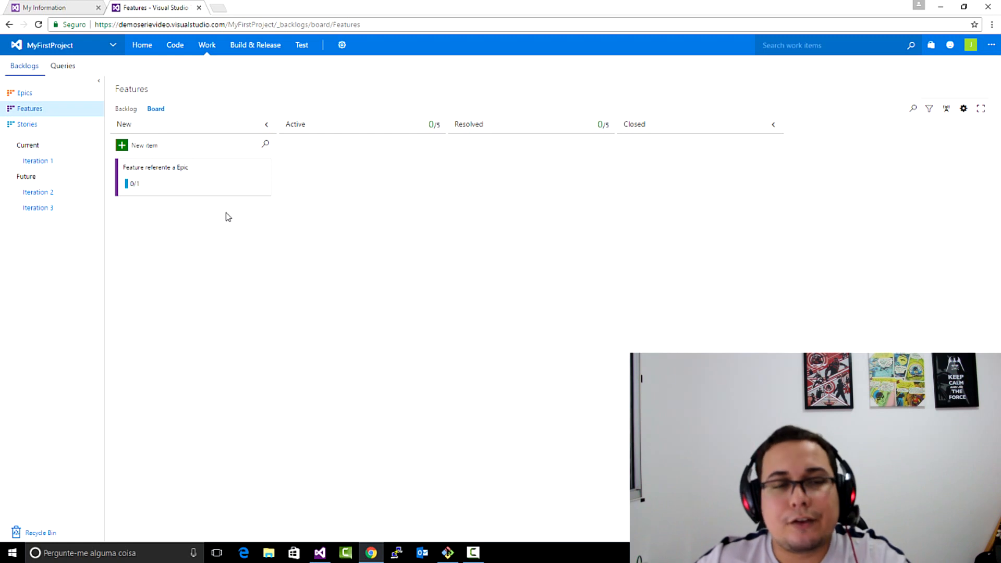
{"action": "left_click", "coordinate": [135, 184]}
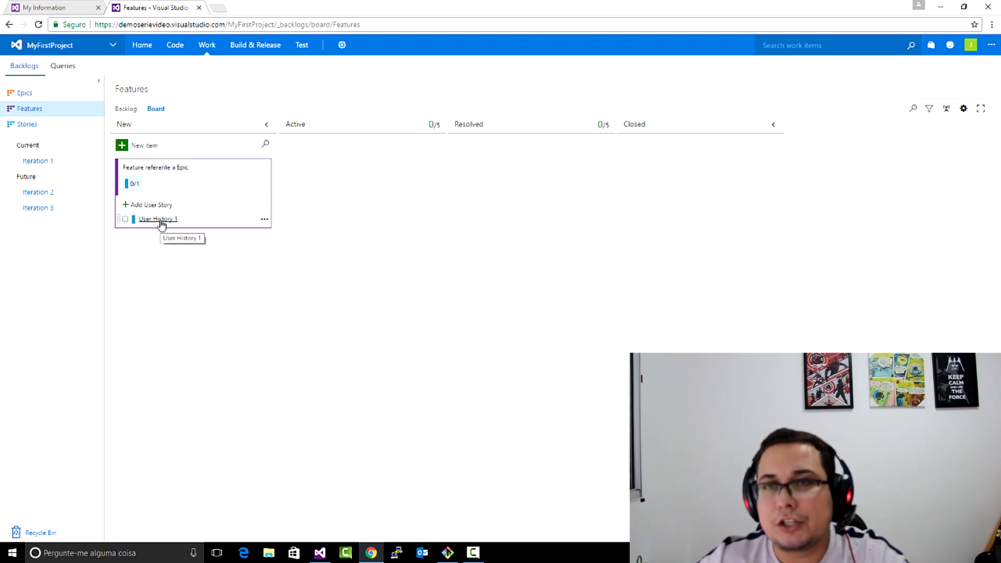
{"action": "left_click", "coordinate": [128, 112]}
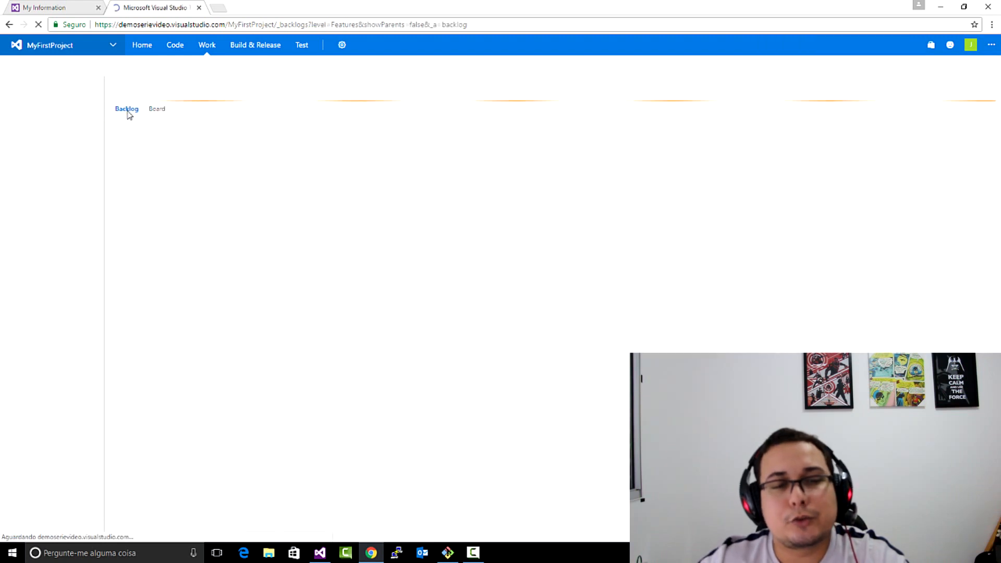
{"action": "left_click", "coordinate": [216, 199]}
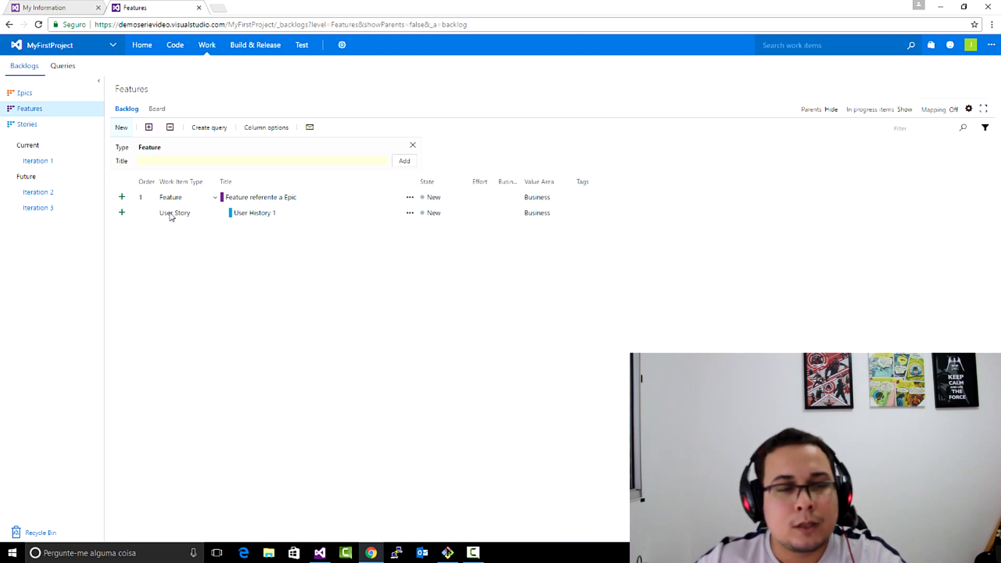
- View User History 1 in the Stories backlog, look at the Stories board and return to the backlog list
{"action": "left_click", "coordinate": [54, 127]}
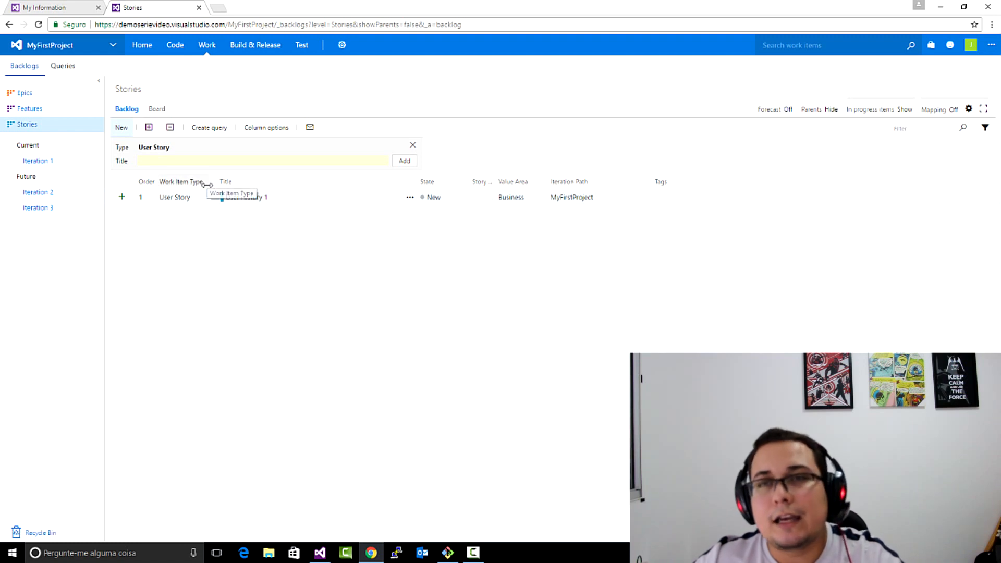
{"action": "left_click", "coordinate": [166, 110]}
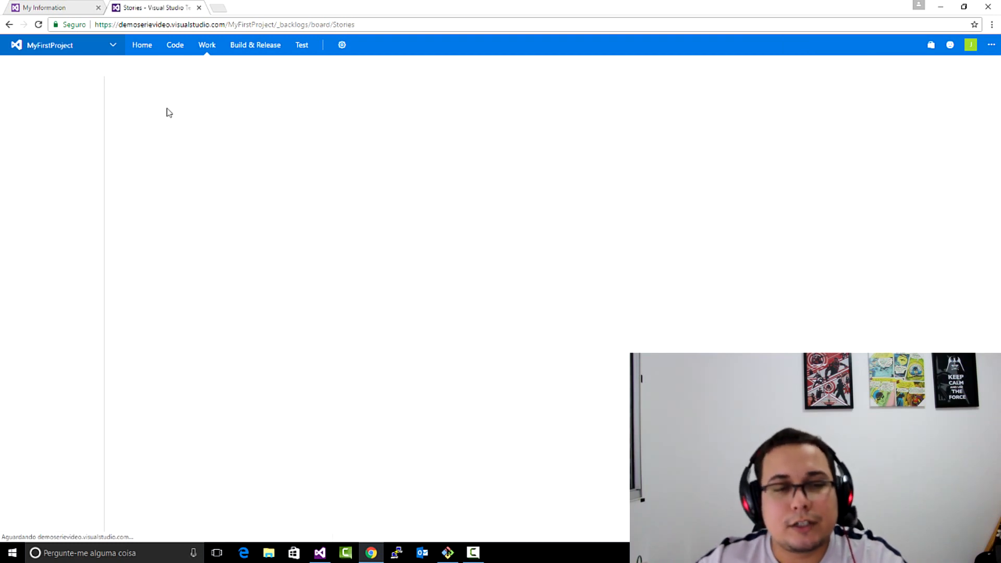
{"action": "left_click", "coordinate": [138, 111]}
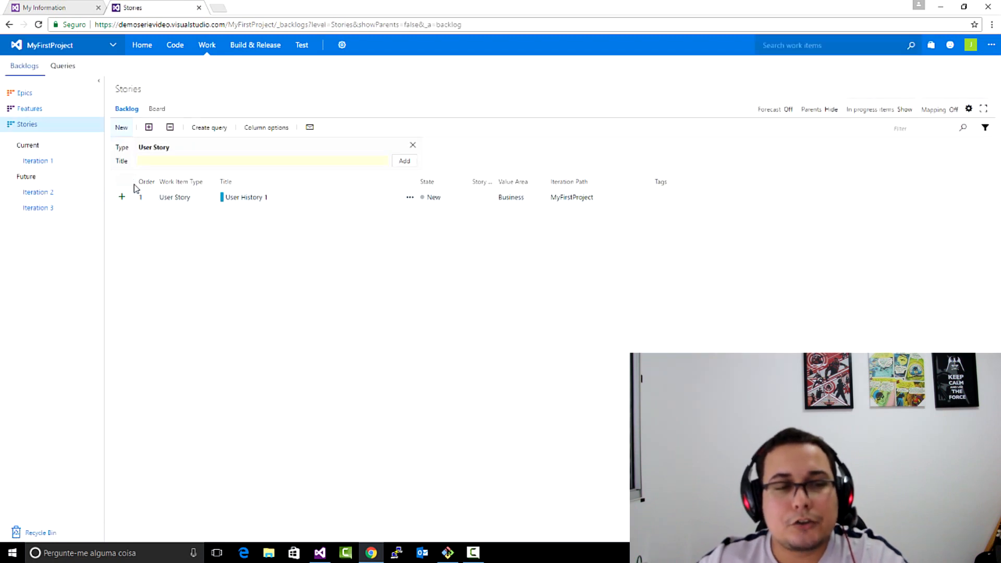
- Add a task titled "Tarefa 1" under User History 1, and save and close it
{"action": "left_click", "coordinate": [123, 198]}
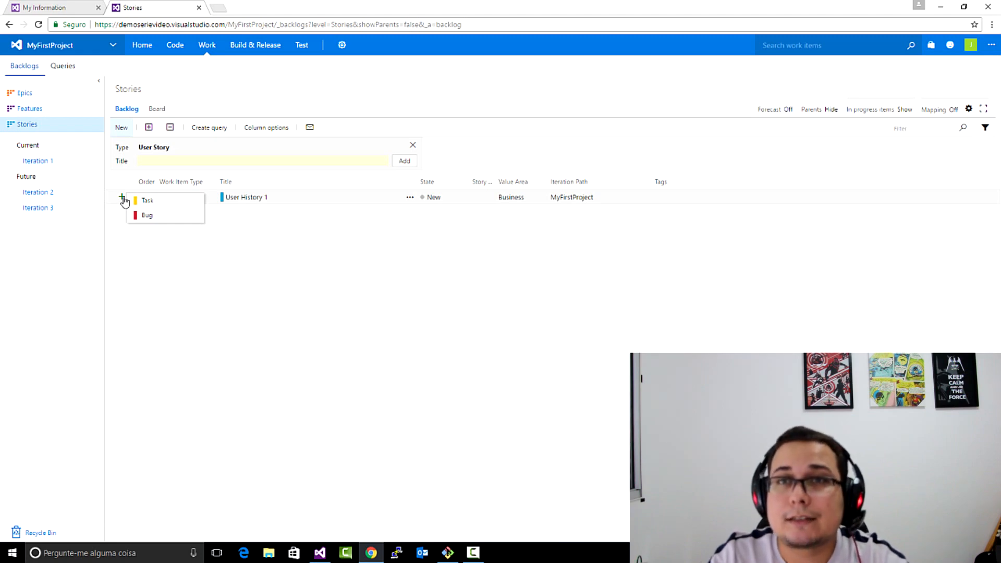
{"action": "left_click", "coordinate": [165, 203]}
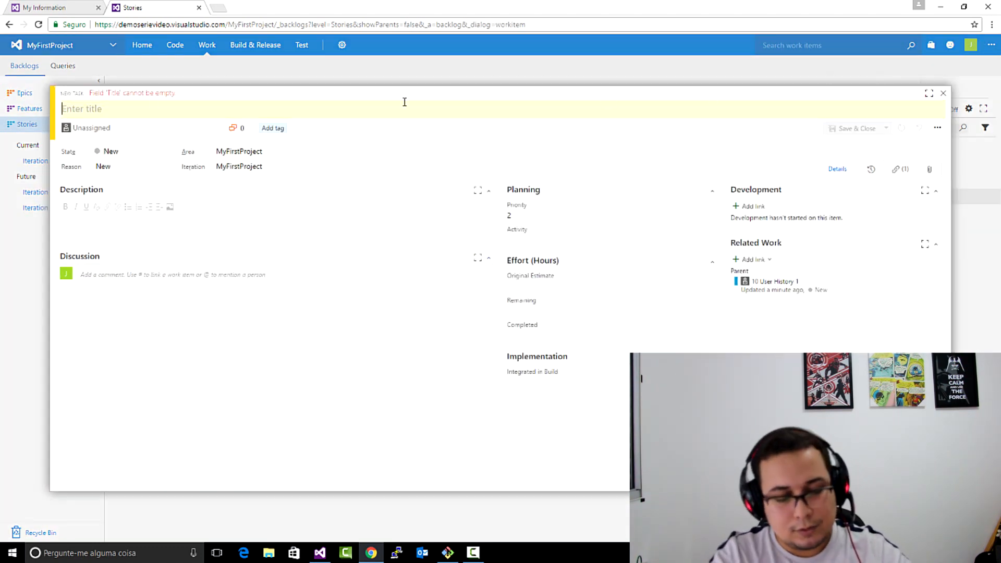
{"action": "type", "text": "Tarefa 1"}
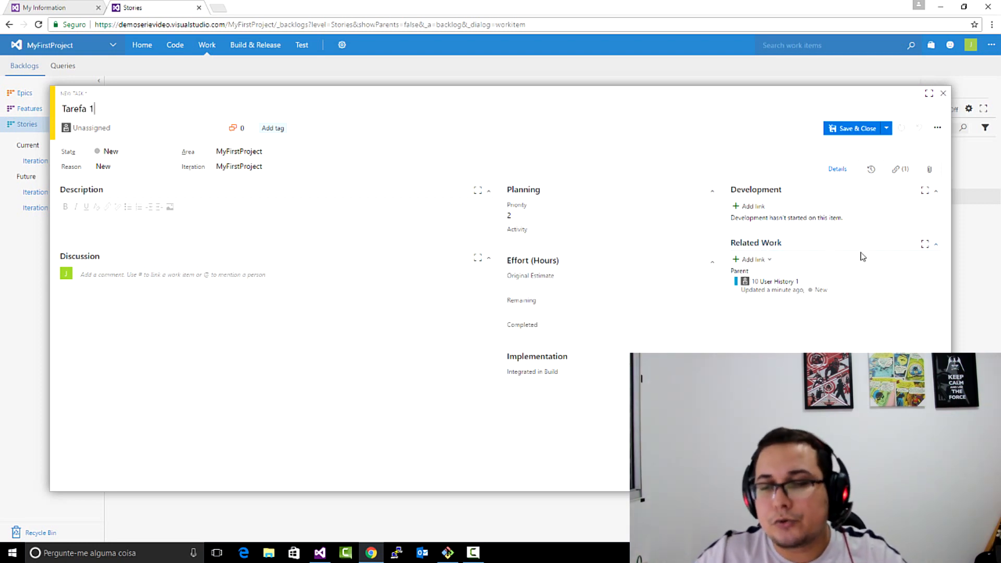
{"action": "left_click", "coordinate": [854, 129]}
- Add a second task titled "Tarefa 2" under User History 1, and save and close it
{"action": "left_click", "coordinate": [124, 198]}
{"action": "left_click", "coordinate": [145, 200]}
{"action": "type", "text": "Tarefa 2"}
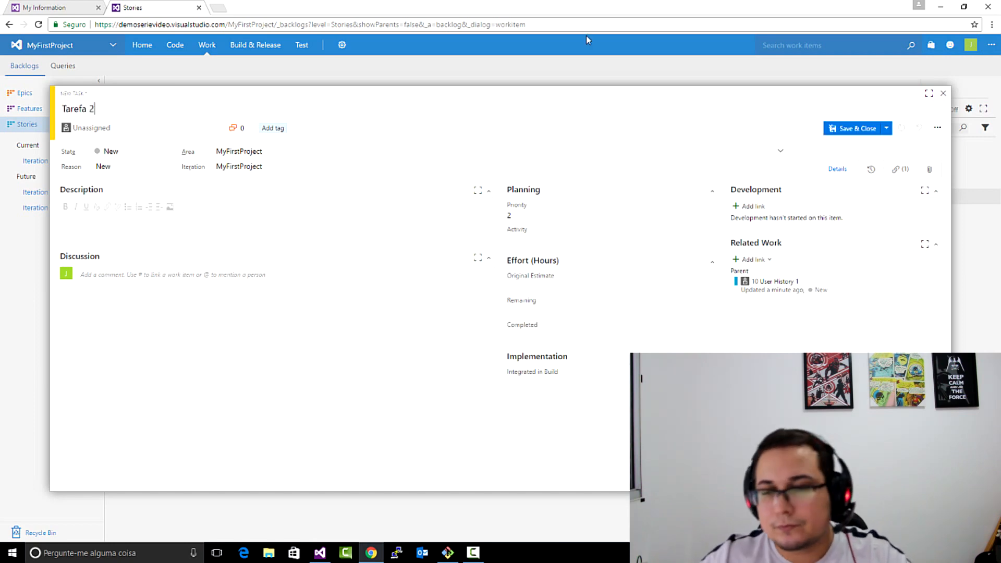
{"action": "left_click", "coordinate": [835, 129]}
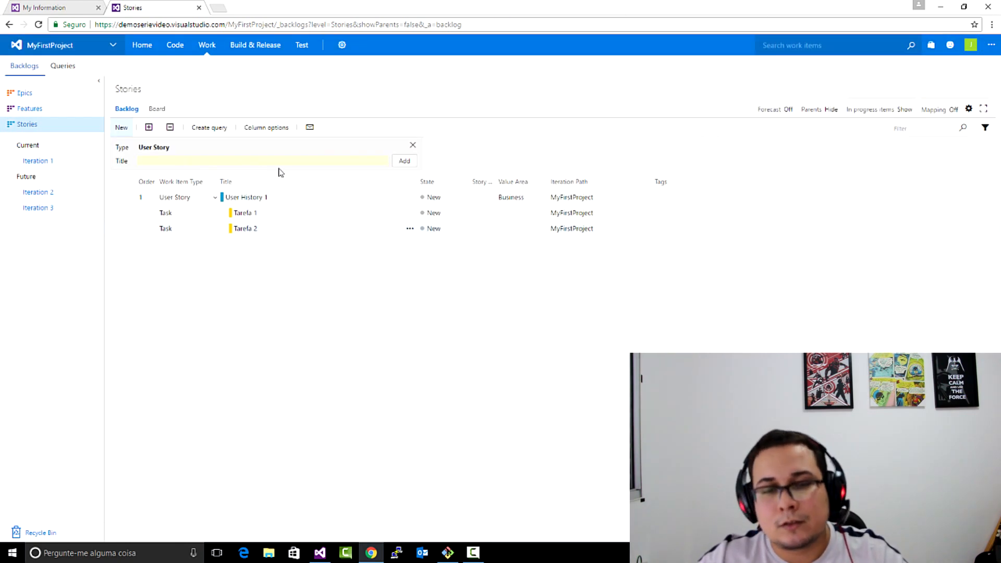
- Add a third task titled "Tarefa 3" under User History 1, and save and close it
{"action": "left_click", "coordinate": [122, 197]}
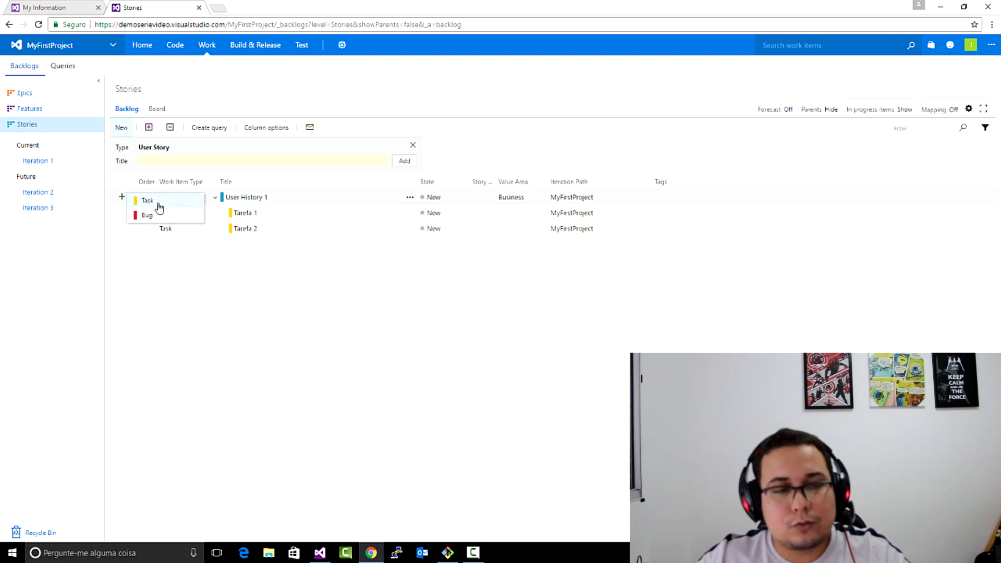
{"action": "left_click", "coordinate": [159, 205]}
{"action": "type", "text": "Tarefa 3"}
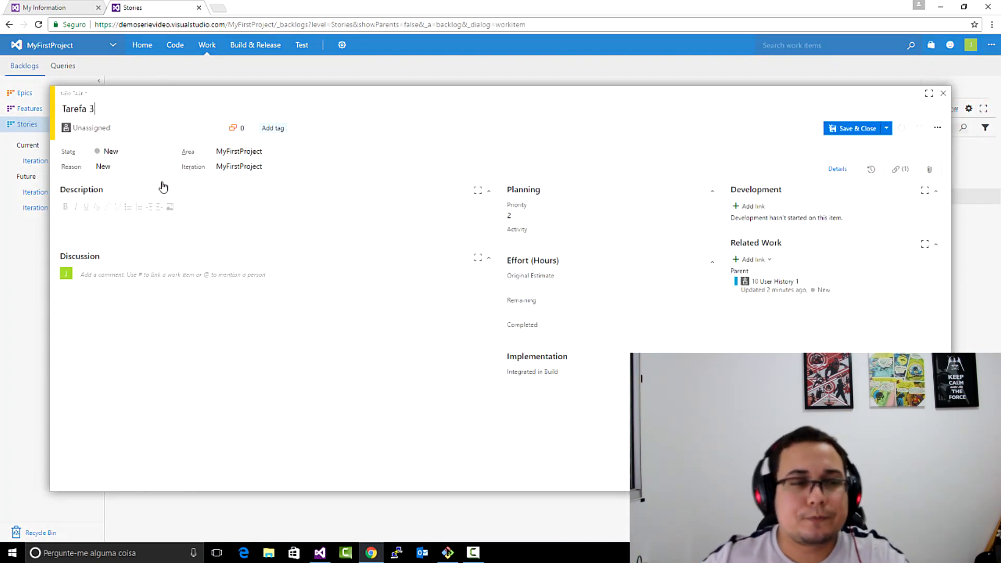
{"action": "left_click", "coordinate": [851, 130]}
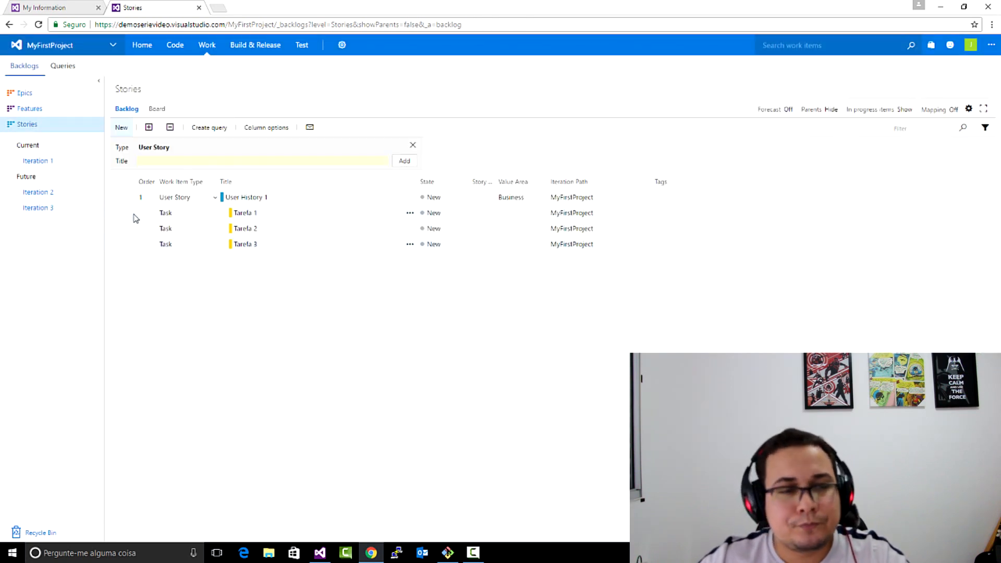
- Add a bug titled "Bug 1" under User History 1, and save and close it
{"action": "left_click", "coordinate": [121, 198]}
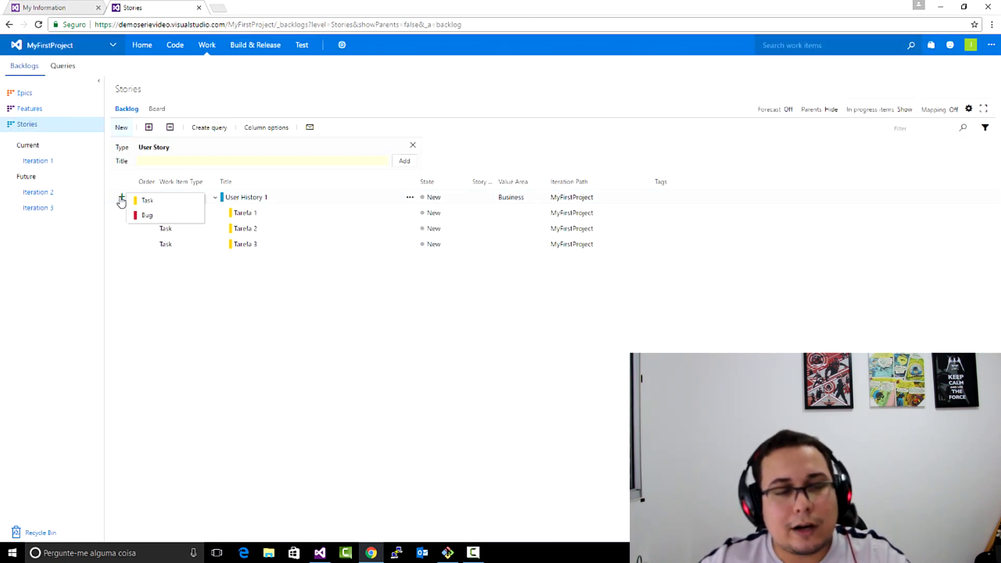
{"action": "left_click", "coordinate": [148, 215]}
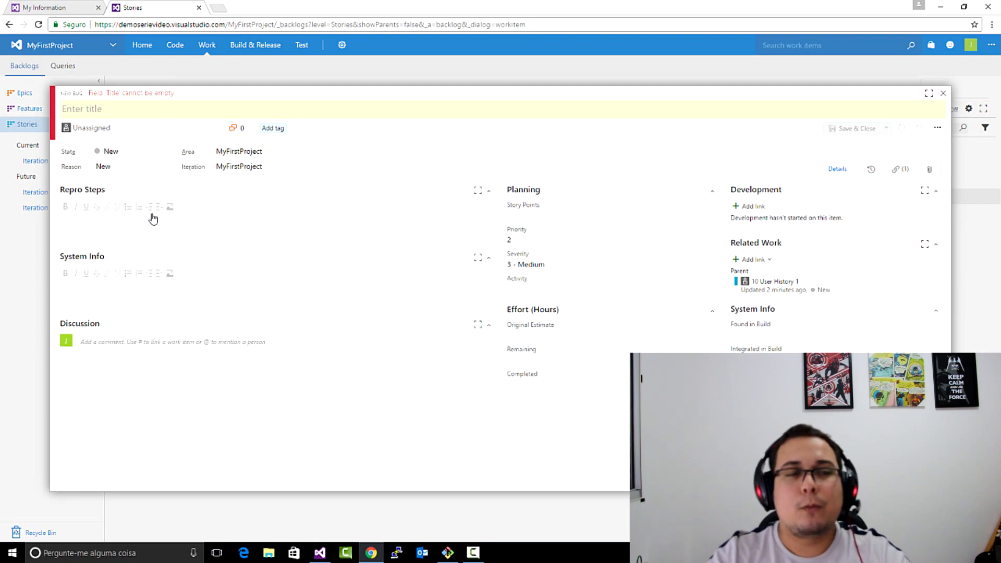
{"action": "type", "text": "Bug 1"}
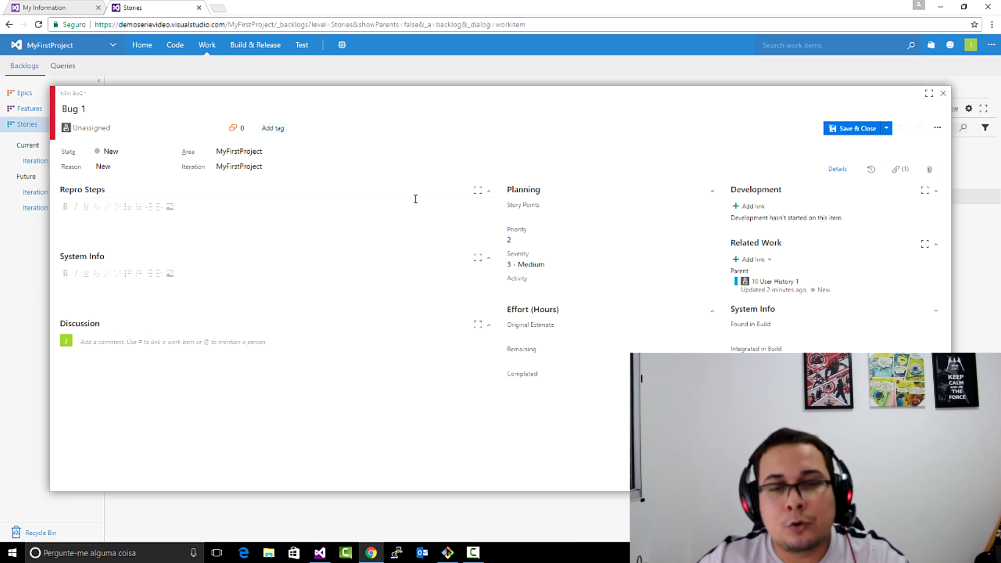
{"action": "left_click", "coordinate": [281, 213]}
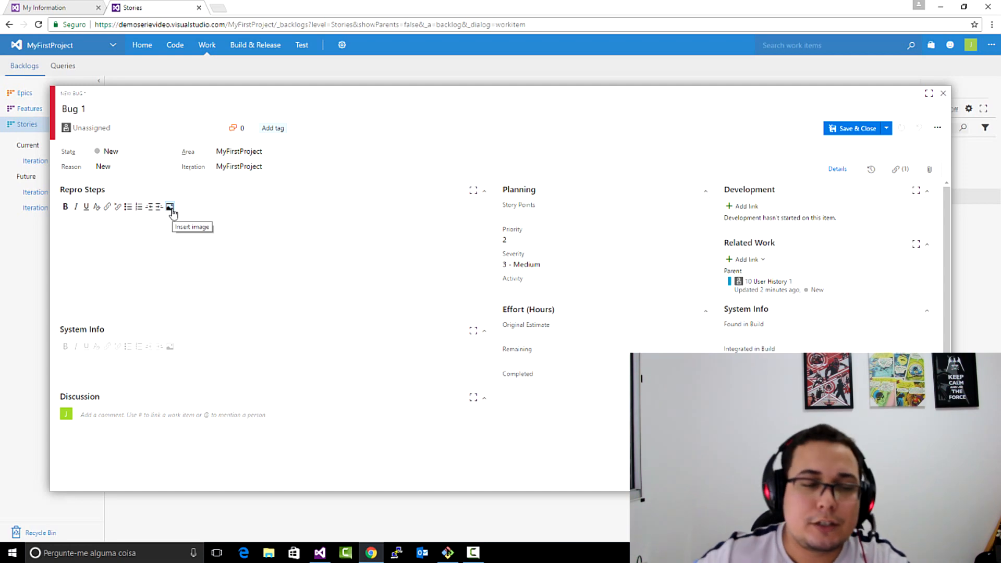
{"action": "left_click", "coordinate": [175, 362]}
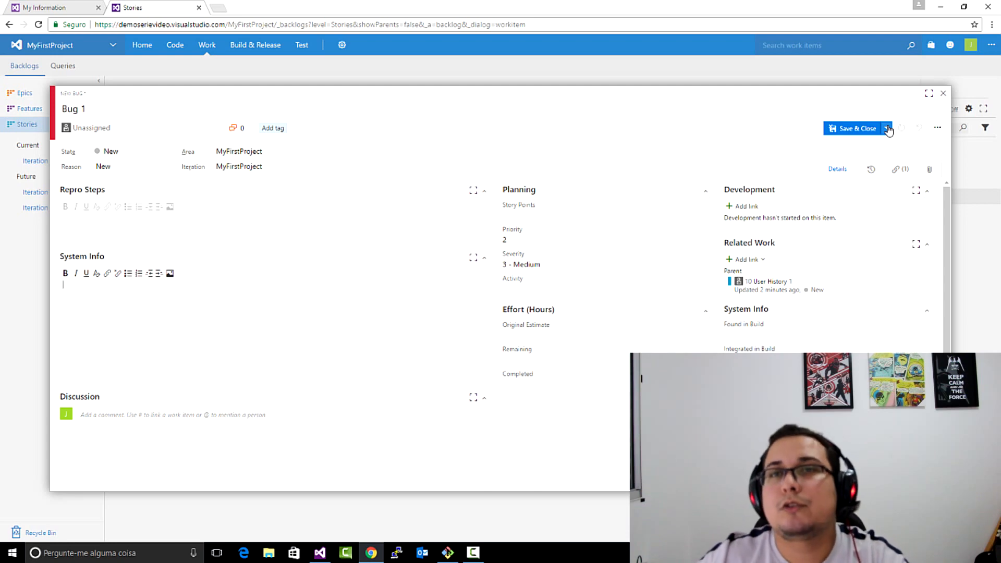
{"action": "left_click", "coordinate": [857, 129]}
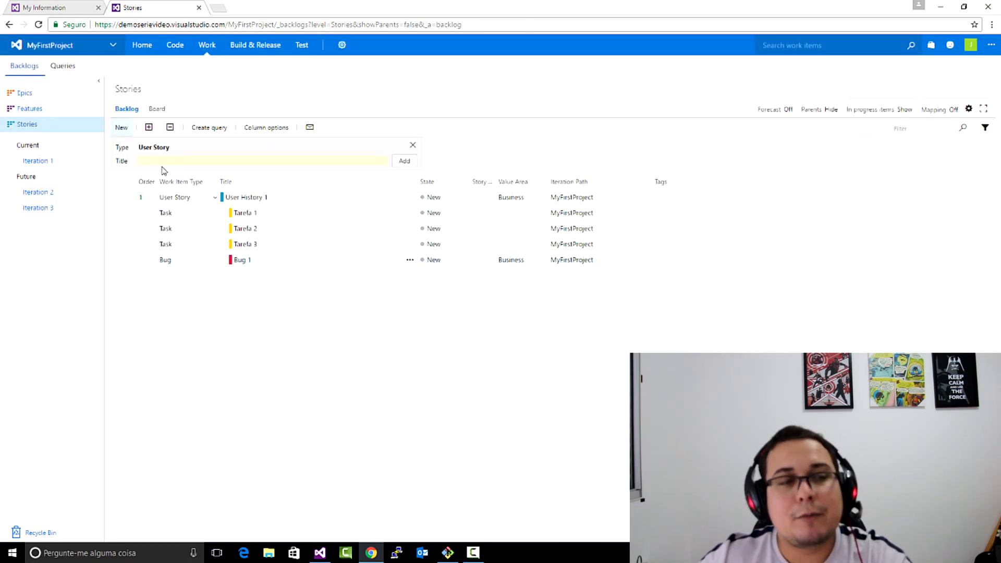
- View User History 1's task checklist on the Stories board and look at the Iteration 1 board
{"action": "left_click", "coordinate": [164, 110]}
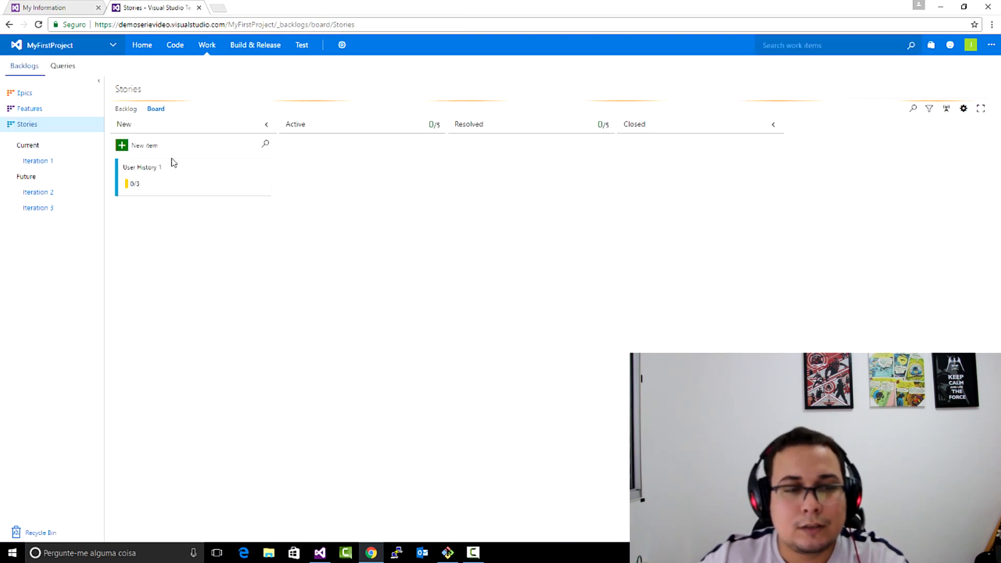
{"action": "left_click", "coordinate": [134, 184]}
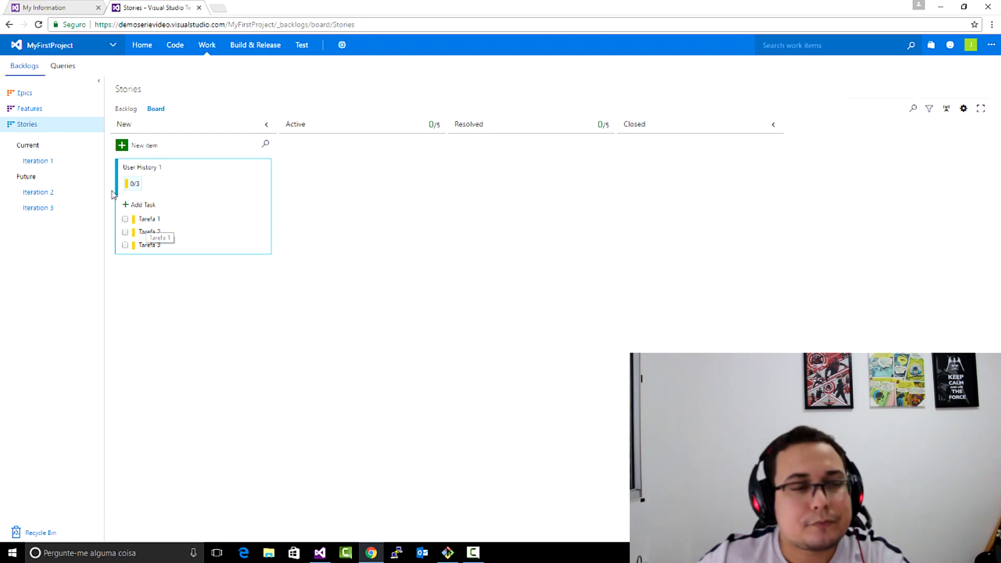
{"action": "left_click", "coordinate": [58, 165]}
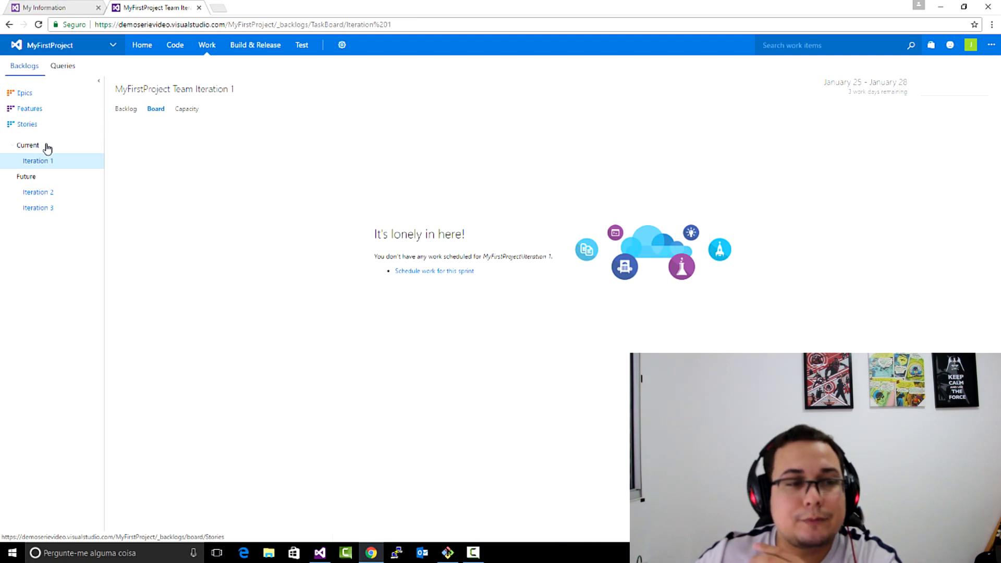
- In the Stories backlog, expand User History 1 and move Tarefa 1 to the current iteration, Iteration 1
{"action": "left_click", "coordinate": [45, 123]}
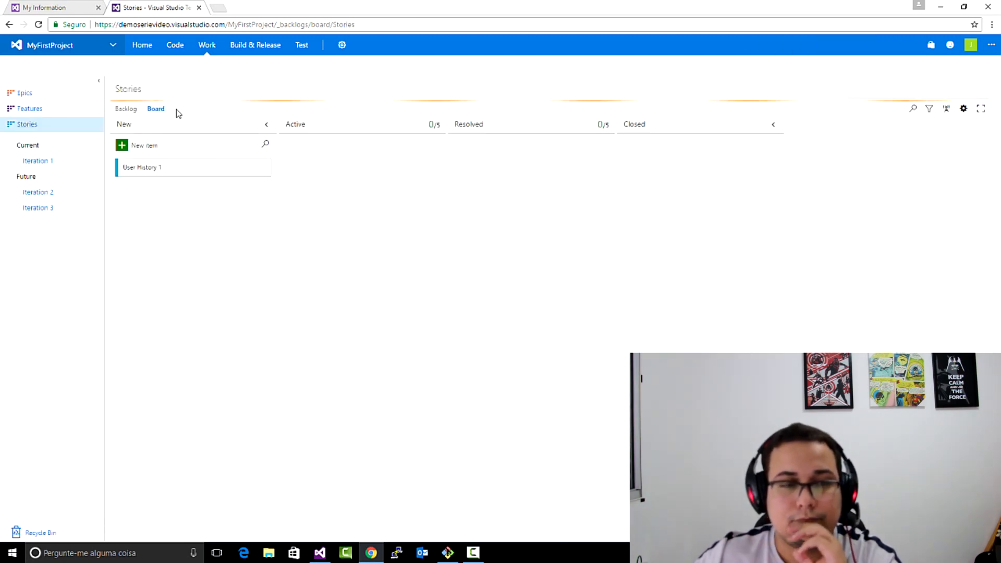
{"action": "left_click", "coordinate": [125, 111]}
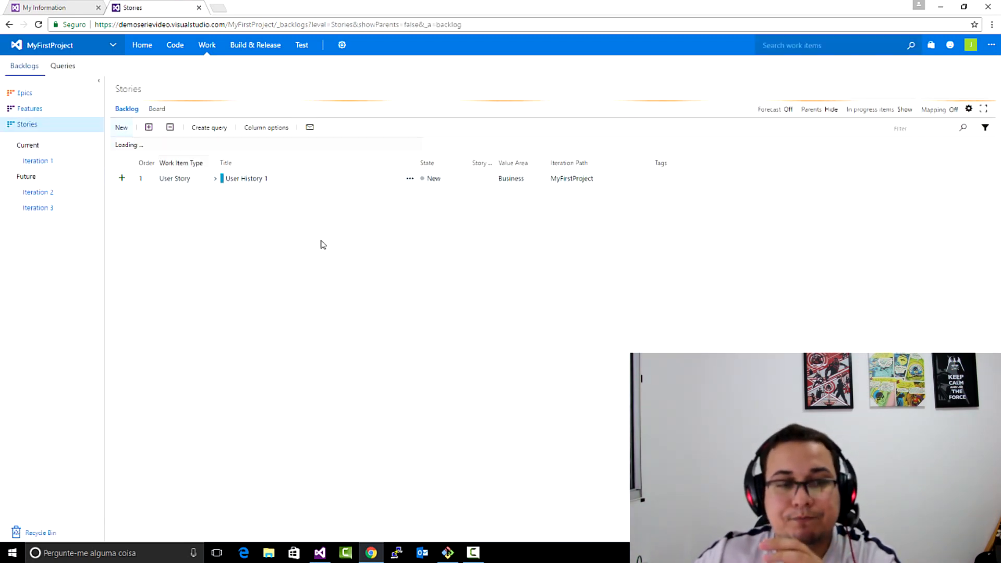
{"action": "left_click", "coordinate": [215, 198]}
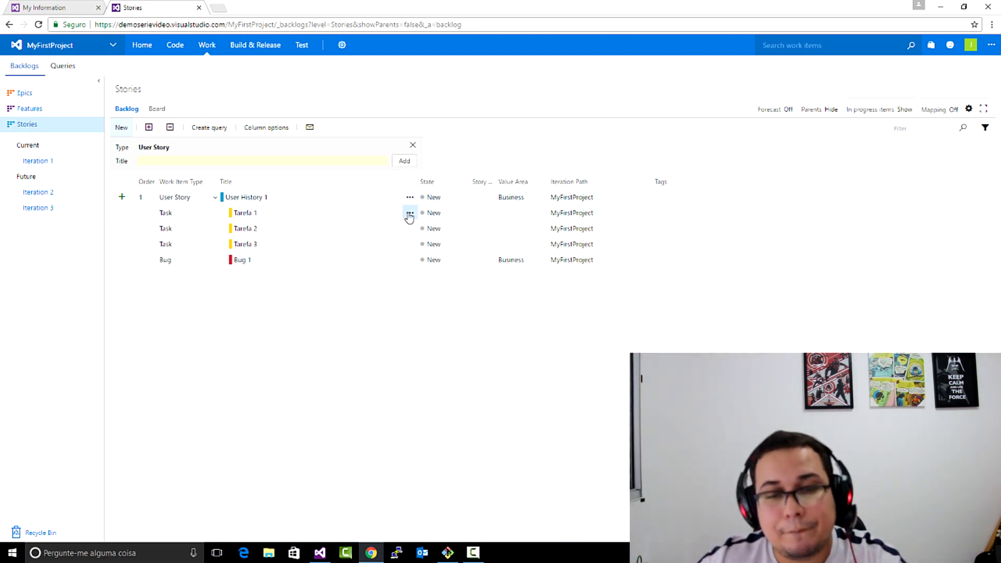
{"action": "left_click", "coordinate": [409, 214]}
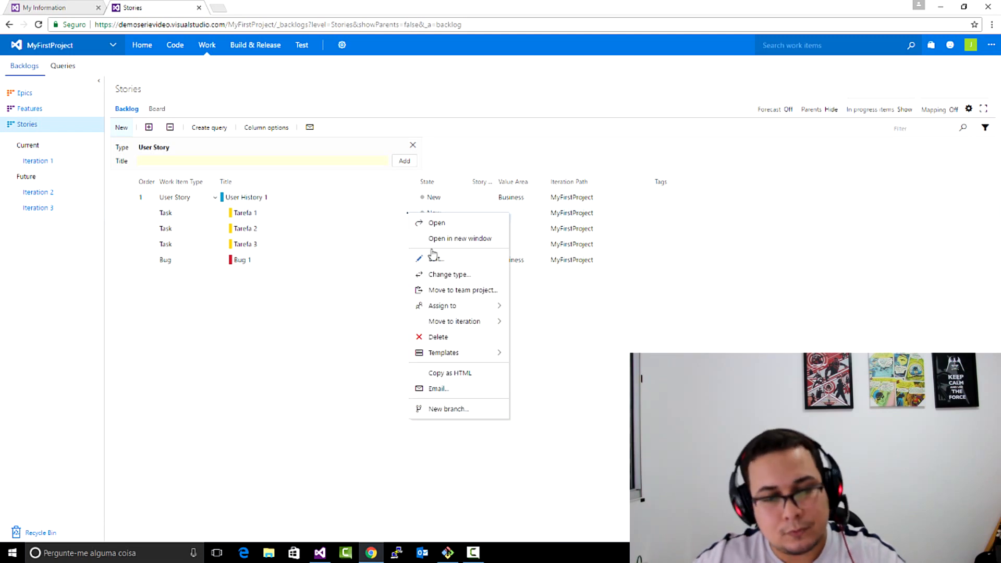
{"action": "mouse_move", "coordinate": [463, 325]}
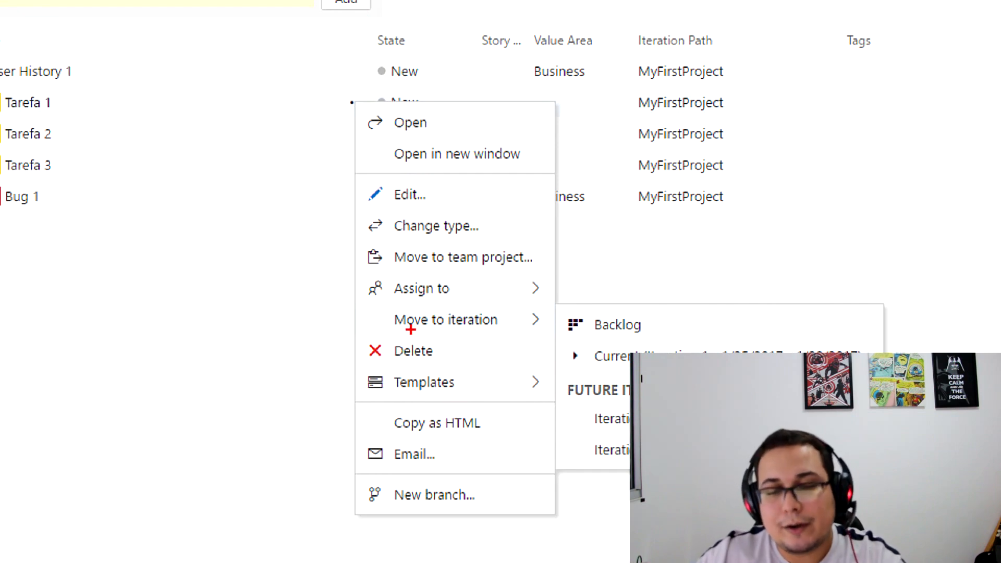
{"action": "left_click_drag", "start_coordinate": [361, 330], "coordinate": [581, 333]}
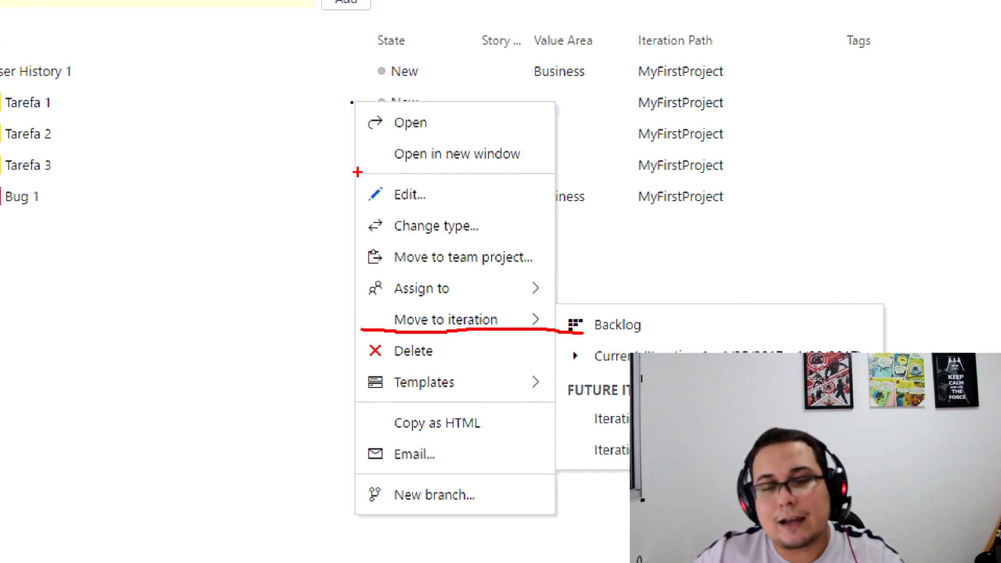
{"action": "left_click", "coordinate": [409, 213]}
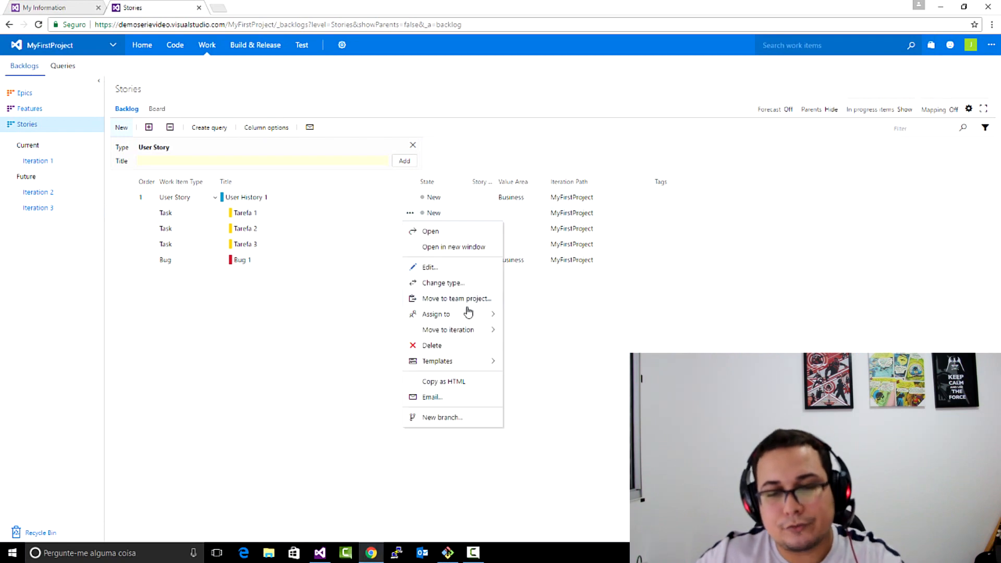
{"action": "mouse_move", "coordinate": [470, 330]}
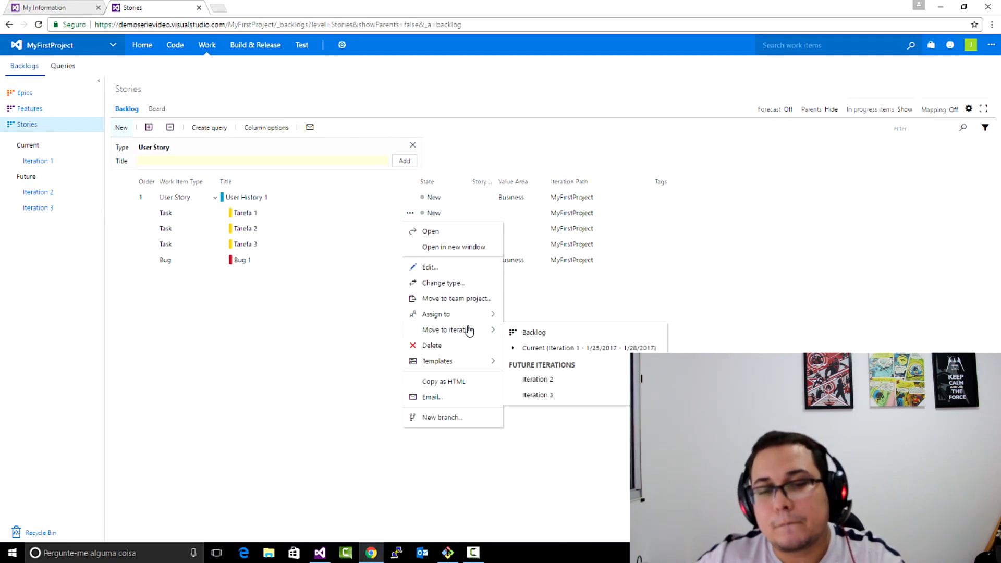
{"action": "left_click", "coordinate": [544, 348]}
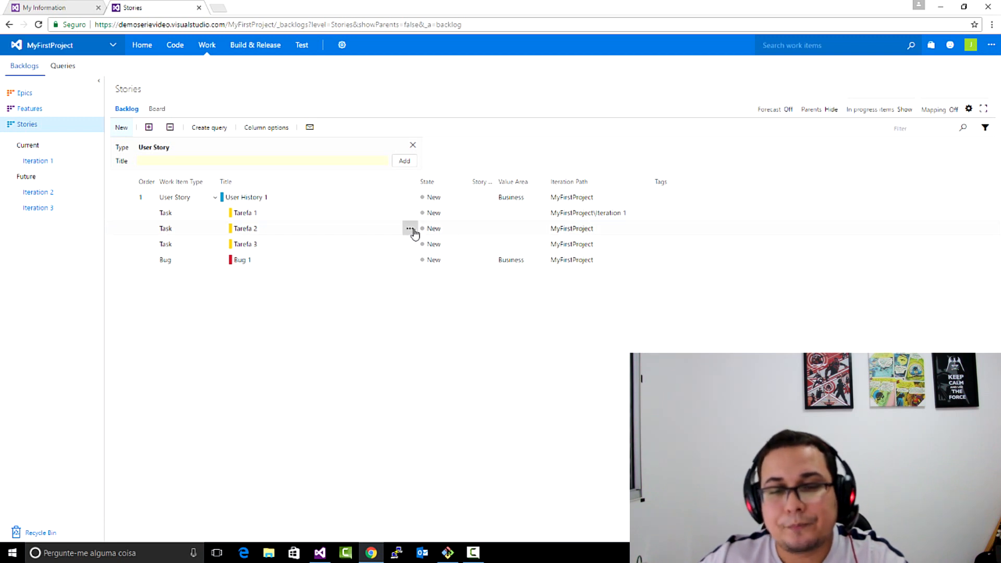
- Move Tarefa 2, Tarefa 3 and Bug 1 to the current iteration, Iteration 1
{"action": "left_click", "coordinate": [410, 228]}
{"action": "mouse_move", "coordinate": [499, 345]}
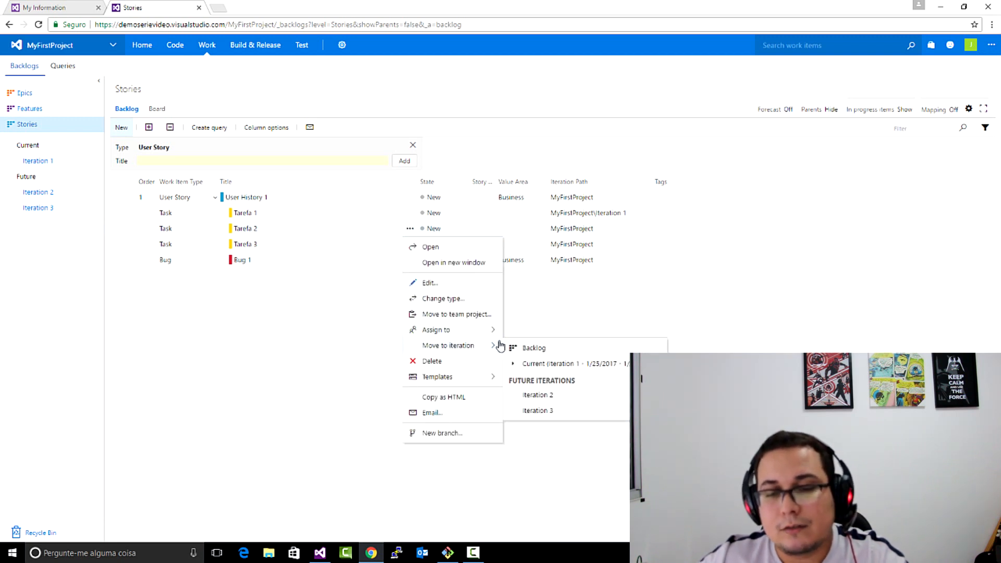
{"action": "left_click", "coordinate": [532, 363]}
{"action": "left_click", "coordinate": [410, 244]}
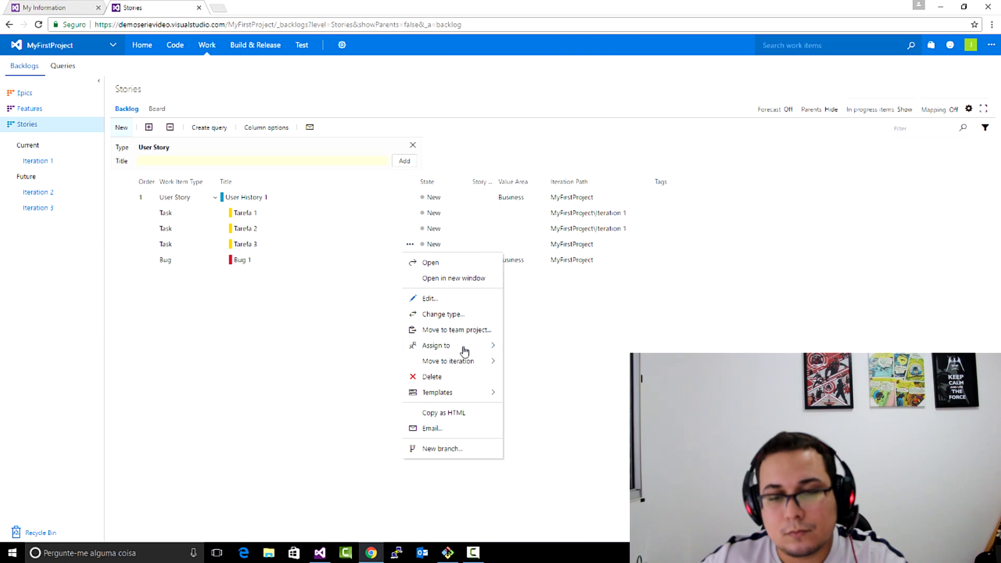
{"action": "mouse_move", "coordinate": [469, 361]}
{"action": "left_click", "coordinate": [532, 379]}
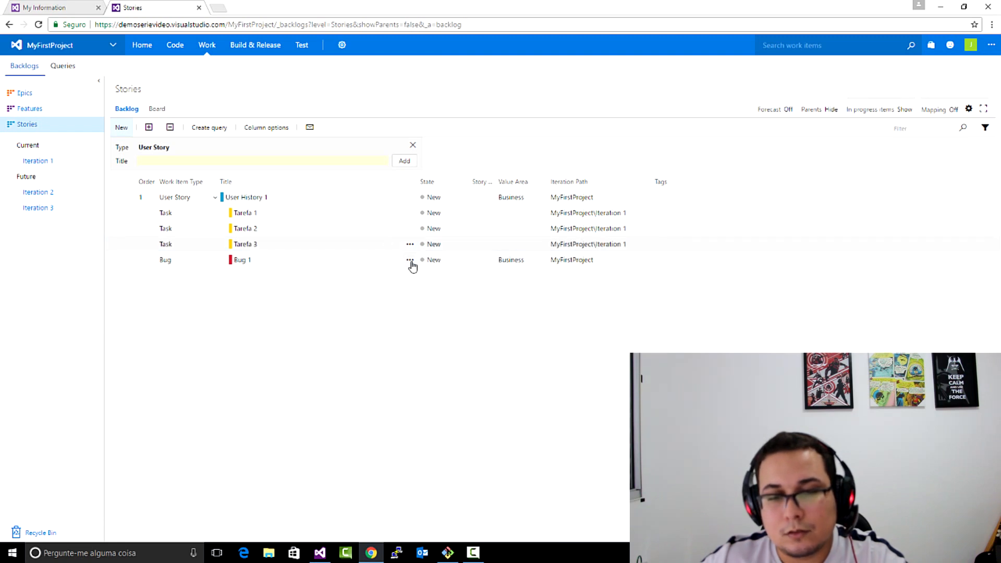
{"action": "left_click", "coordinate": [410, 260]}
{"action": "left_click", "coordinate": [544, 395]}
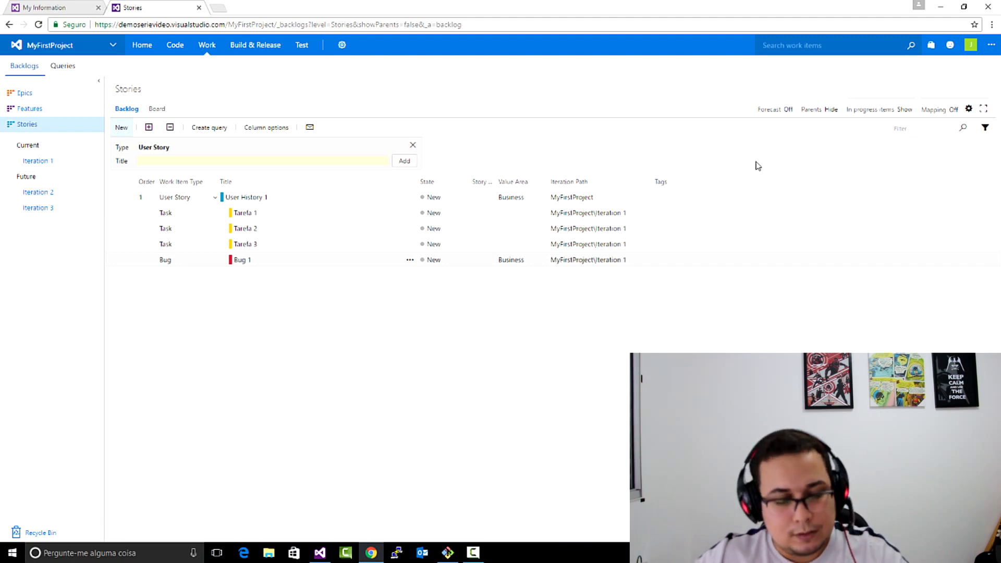
{"action": "mouse_move", "coordinate": [371, 121]}
{"action": "left_mouse_down"}
{"action": "mouse_move", "coordinate": [460, 443]}
{"action": "mouse_move", "coordinate": [373, 21]}
{"action": "mouse_move", "coordinate": [409, 224]}
{"action": "left_mouse_up"}
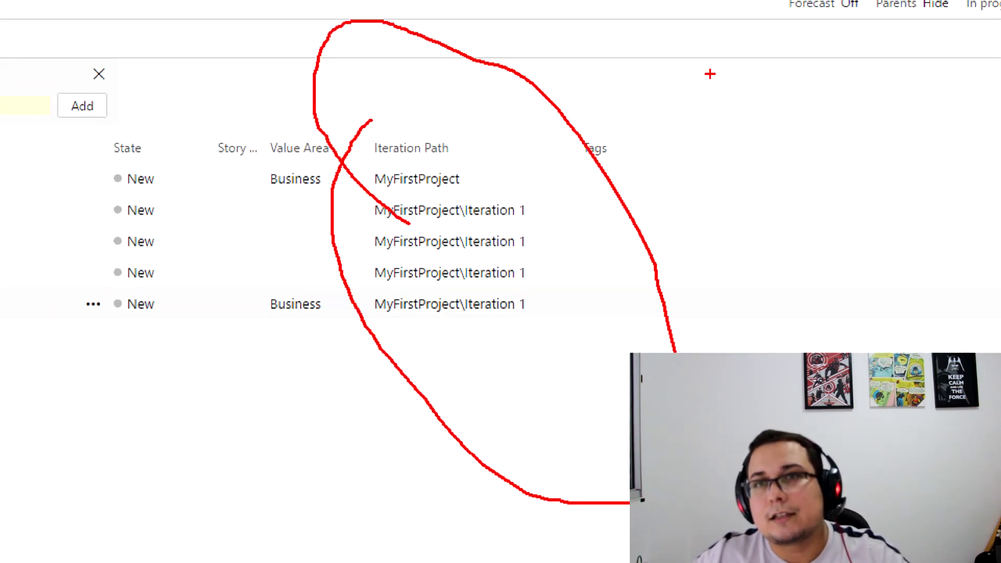
{"action": "left_click_drag", "start_coordinate": [466, 223], "coordinate": [553, 227]}
{"action": "left_click_drag", "start_coordinate": [447, 272], "coordinate": [550, 271]}
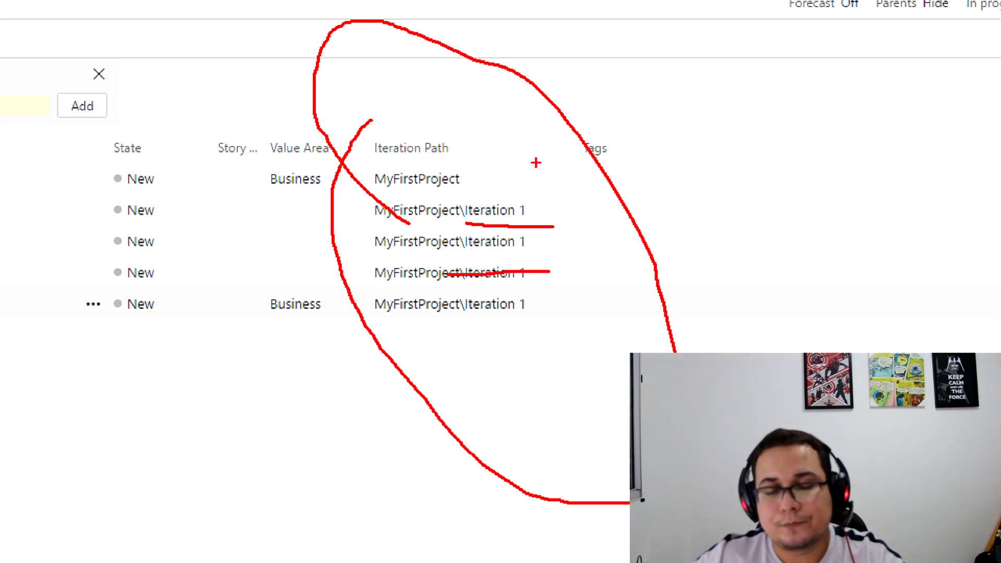
{"action": "key", "text": "Escape"}
- Move Tarefa 1 and Tarefa 3 from New to Active on the Iteration 1 board
{"action": "left_click", "coordinate": [58, 162]}
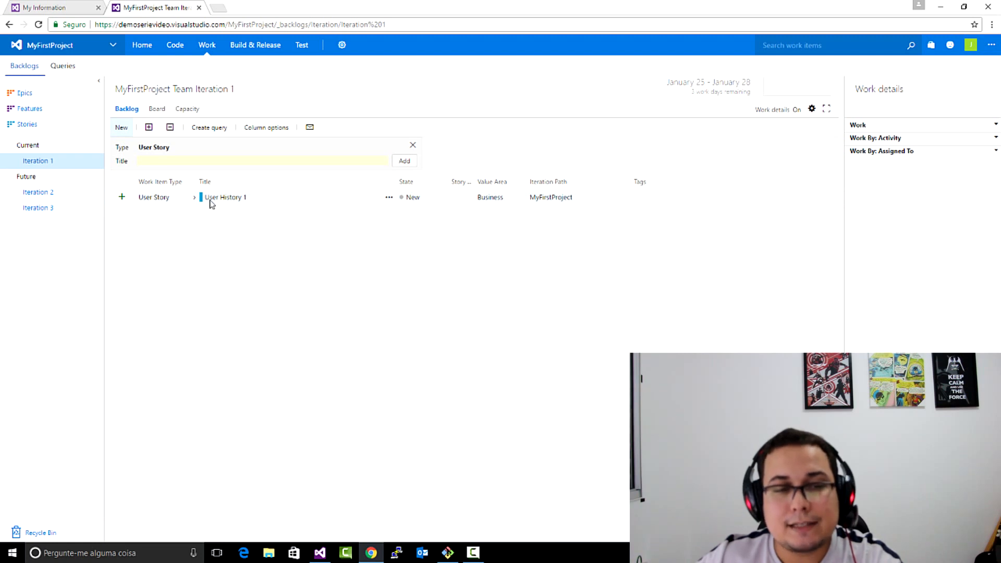
{"action": "left_click", "coordinate": [156, 110]}
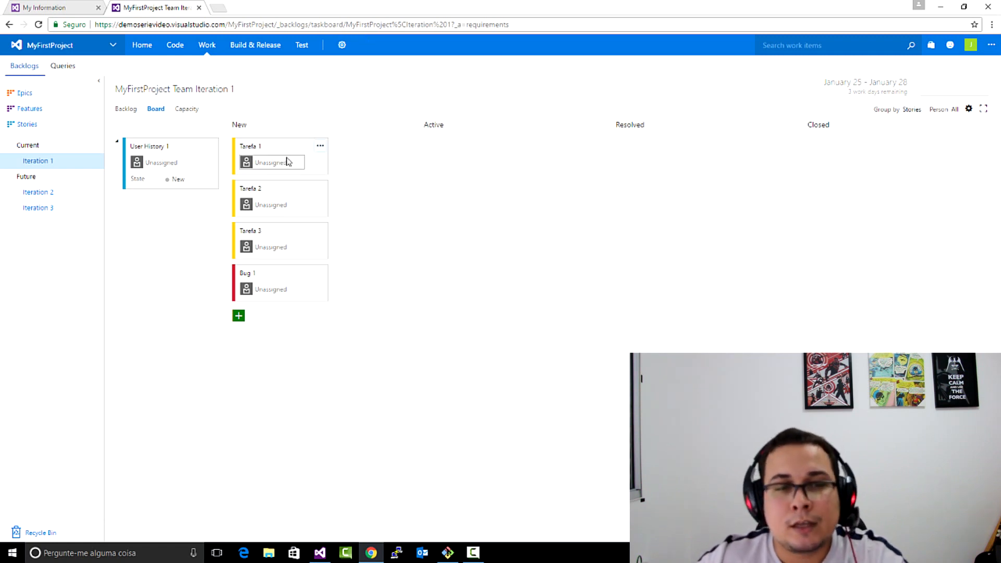
{"action": "left_click_drag", "start_coordinate": [293, 150], "coordinate": [539, 166]}
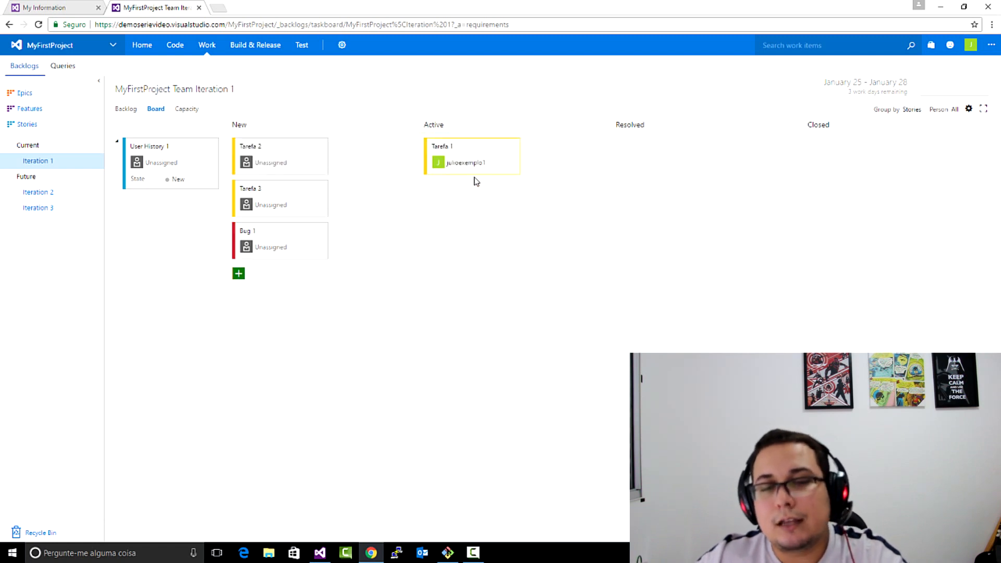
{"action": "left_click_drag", "start_coordinate": [286, 198], "coordinate": [485, 229]}
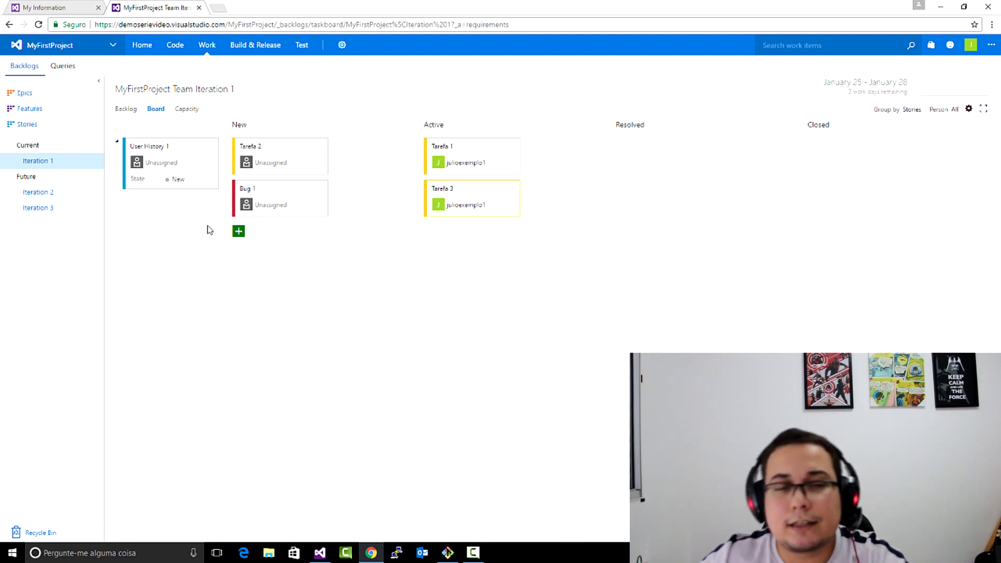
- Set the remaining work of Tarefa 2 and Bug 1 to 3 hours each on the board
{"action": "left_click", "coordinate": [320, 172]}
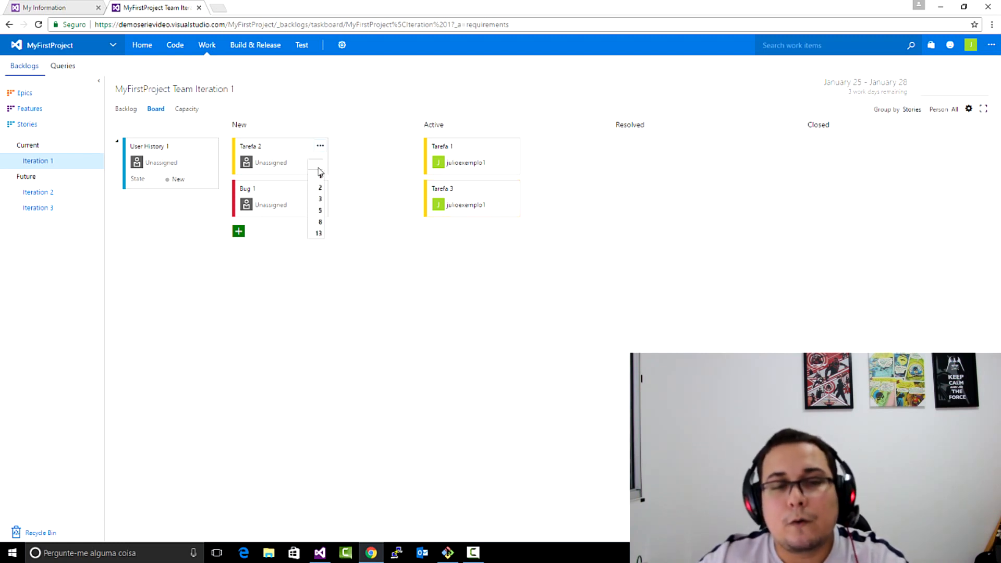
{"action": "left_click", "coordinate": [321, 199]}
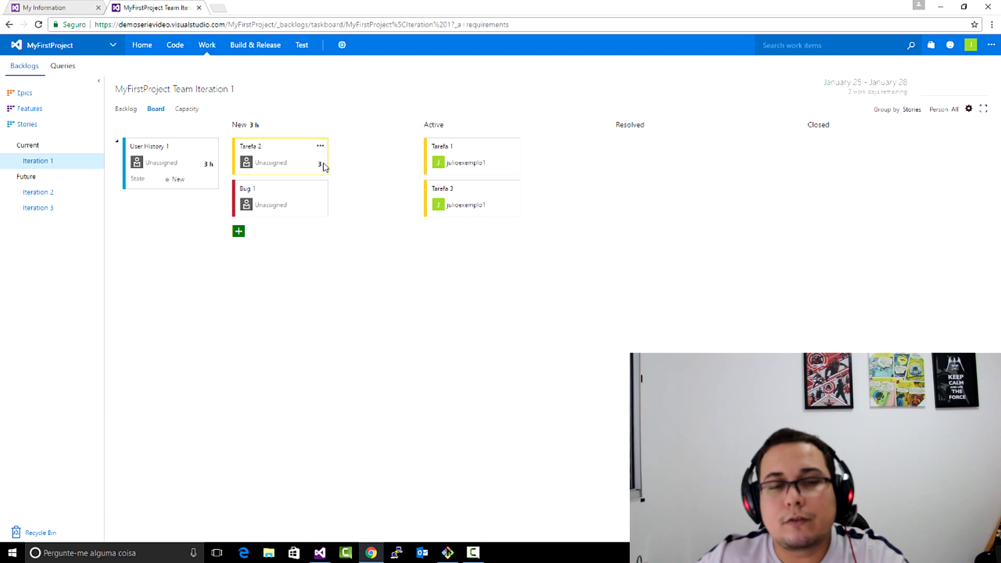
{"action": "left_click", "coordinate": [319, 207]}
{"action": "left_click", "coordinate": [320, 242]}
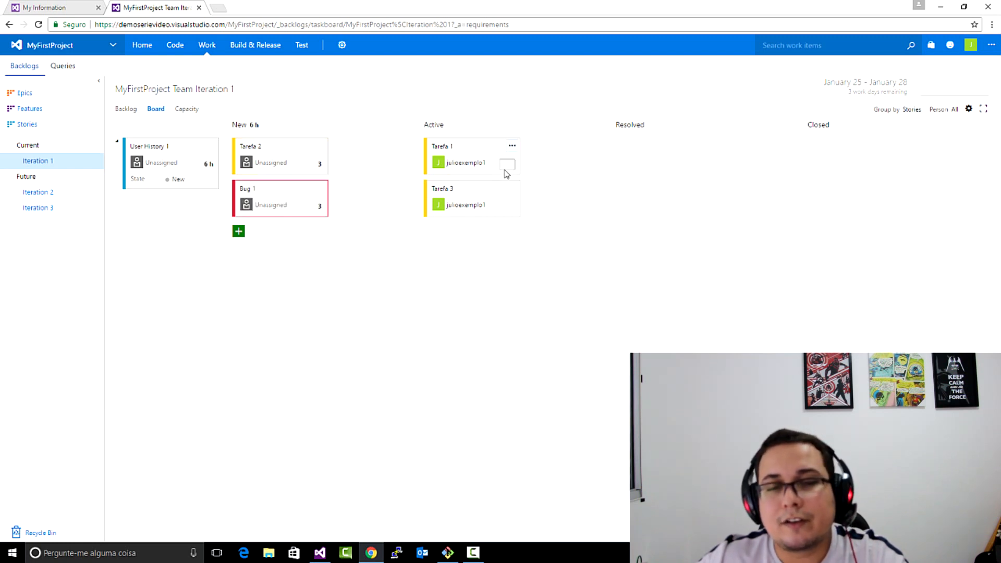
- Set the remaining work of the active tasks to 2 hours for Tarefa 1 and 1 hour for Tarefa 3
{"action": "left_click", "coordinate": [507, 166]}
{"action": "left_click", "coordinate": [509, 190]}
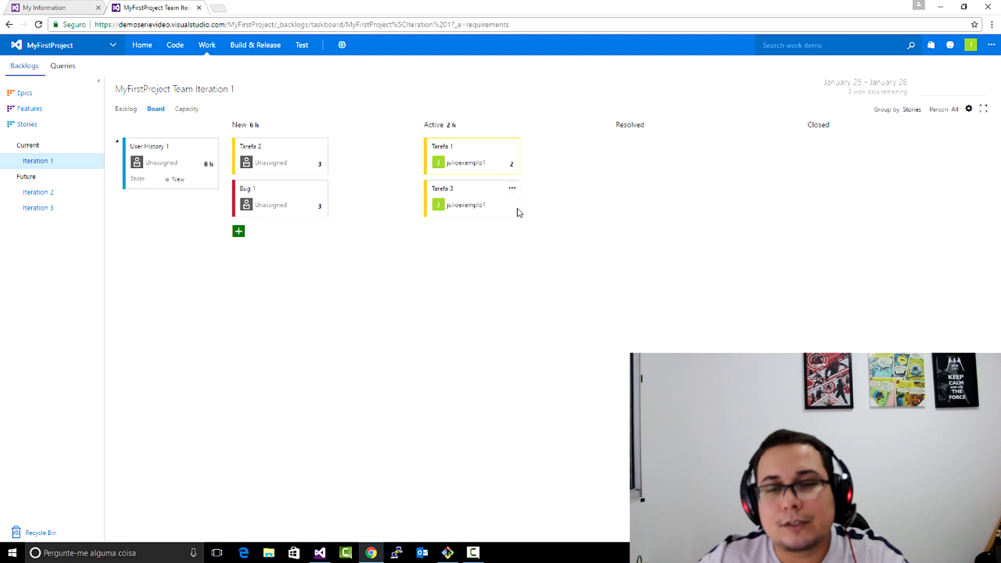
{"action": "left_click", "coordinate": [511, 209]}
{"action": "left_click", "coordinate": [511, 223]}
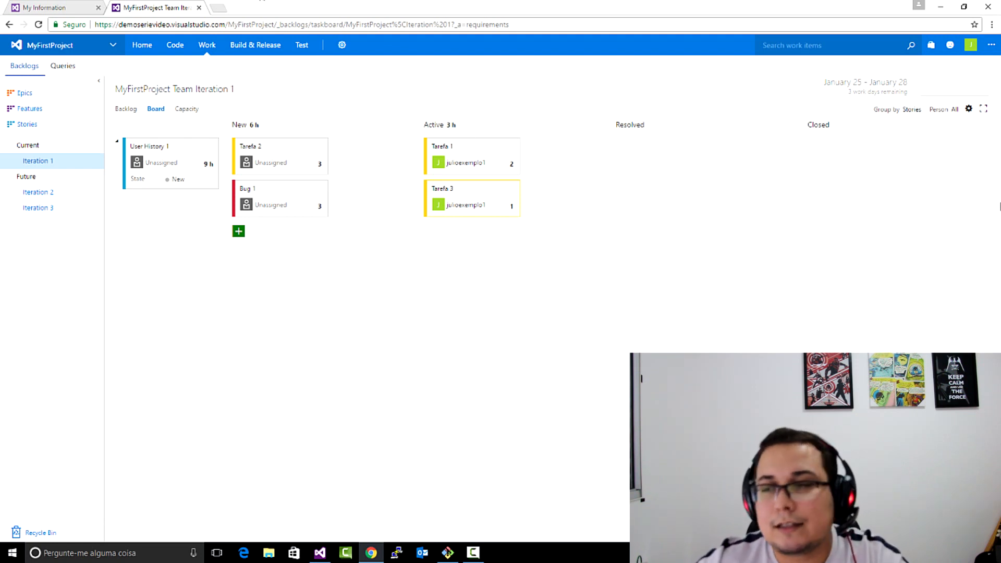
- Review the board settings for working days, backlog levels, bug handling and the fields on task and user story cards
{"action": "left_click", "coordinate": [968, 109]}
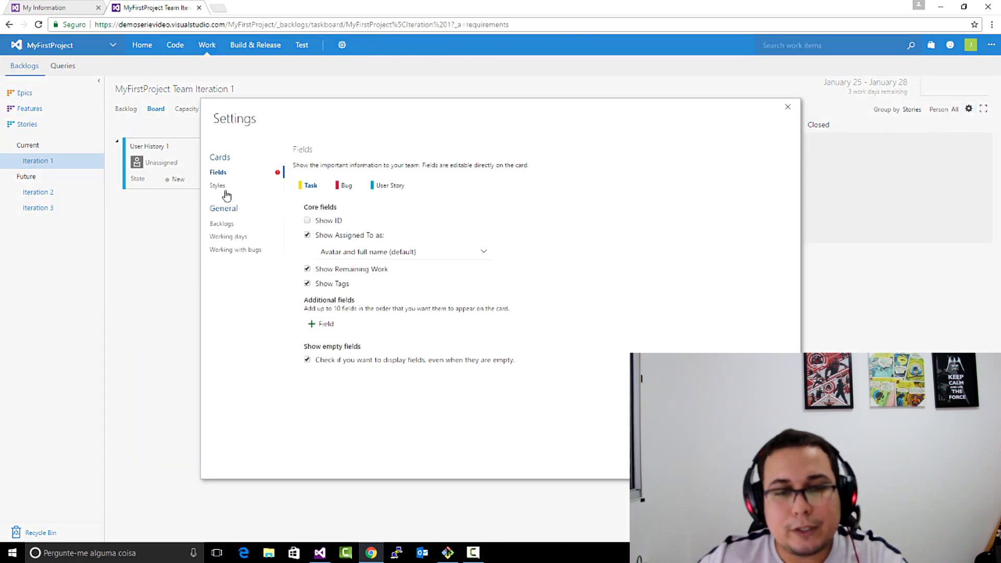
{"action": "left_click", "coordinate": [228, 237]}
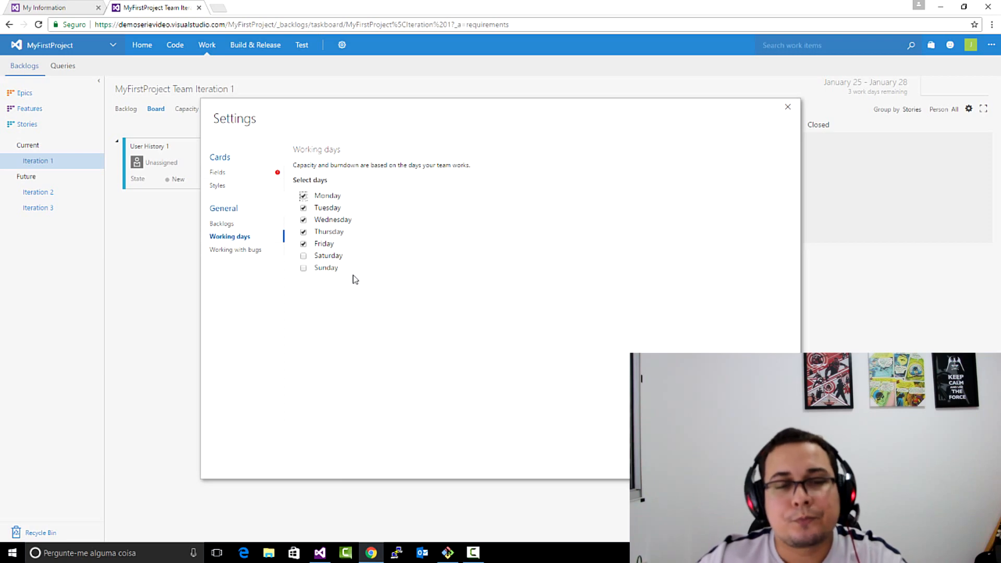
{"action": "left_click", "coordinate": [247, 225]}
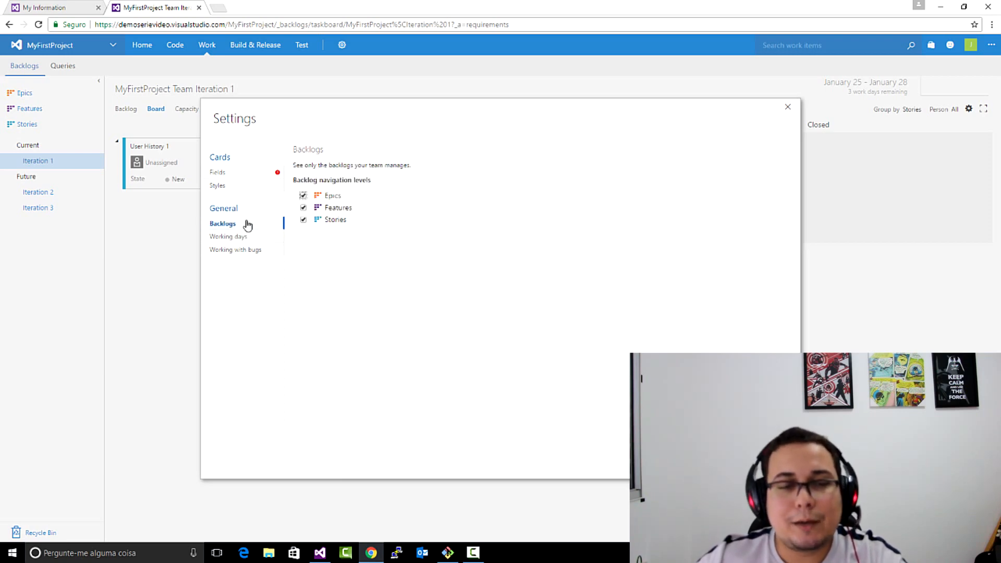
{"action": "left_click", "coordinate": [264, 251]}
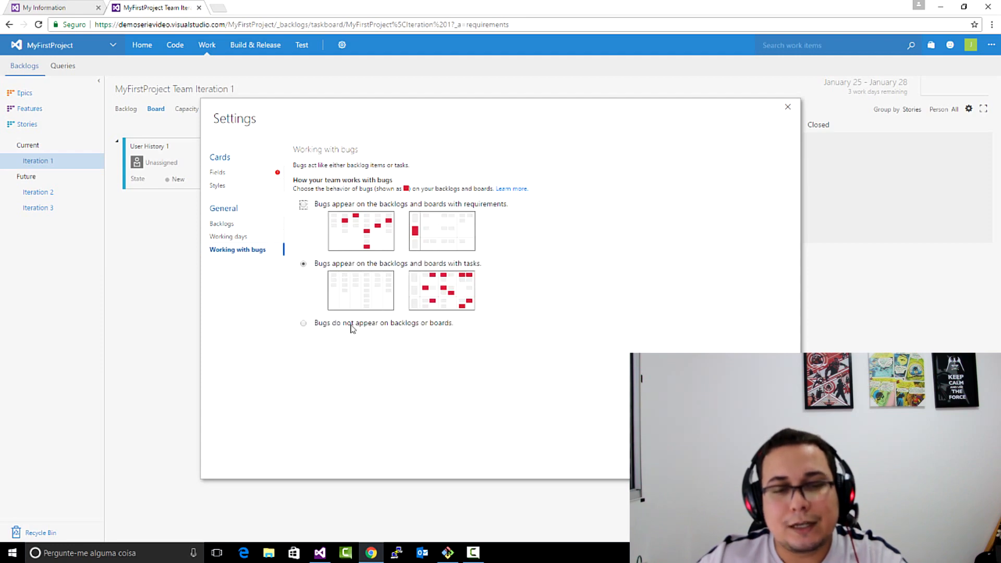
{"action": "left_click", "coordinate": [239, 186]}
{"action": "left_click", "coordinate": [239, 175]}
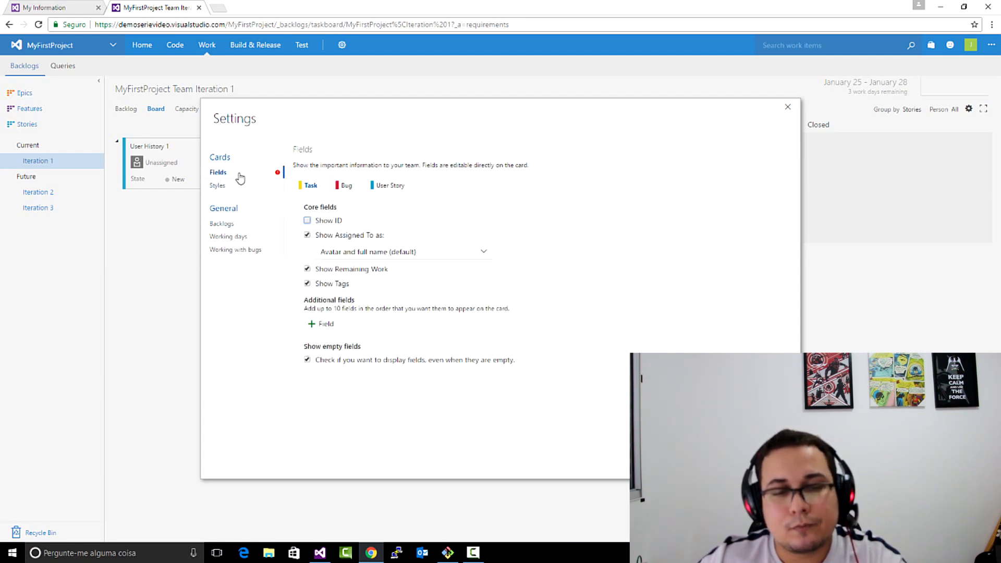
{"action": "left_click", "coordinate": [395, 186]}
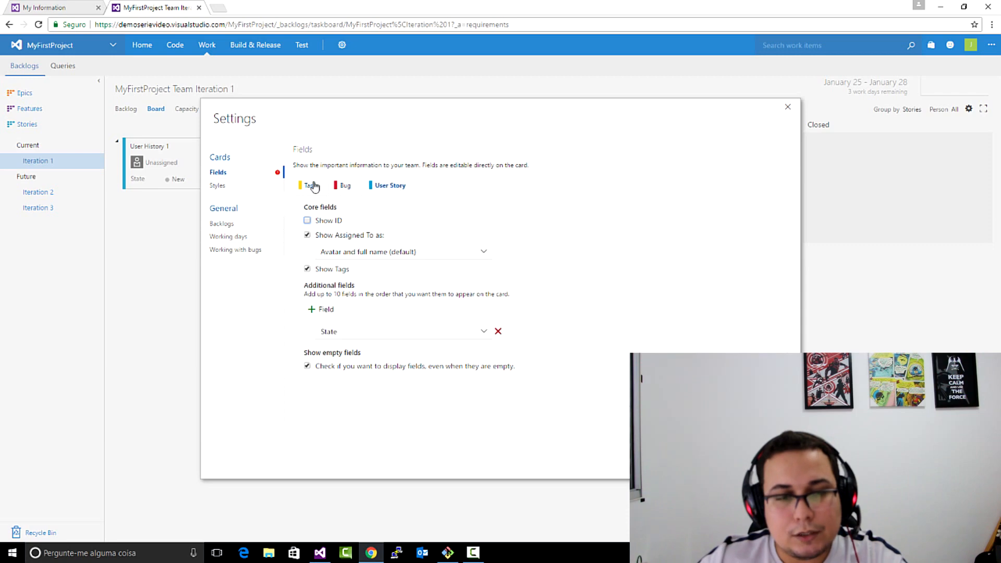
{"action": "left_click", "coordinate": [312, 185]}
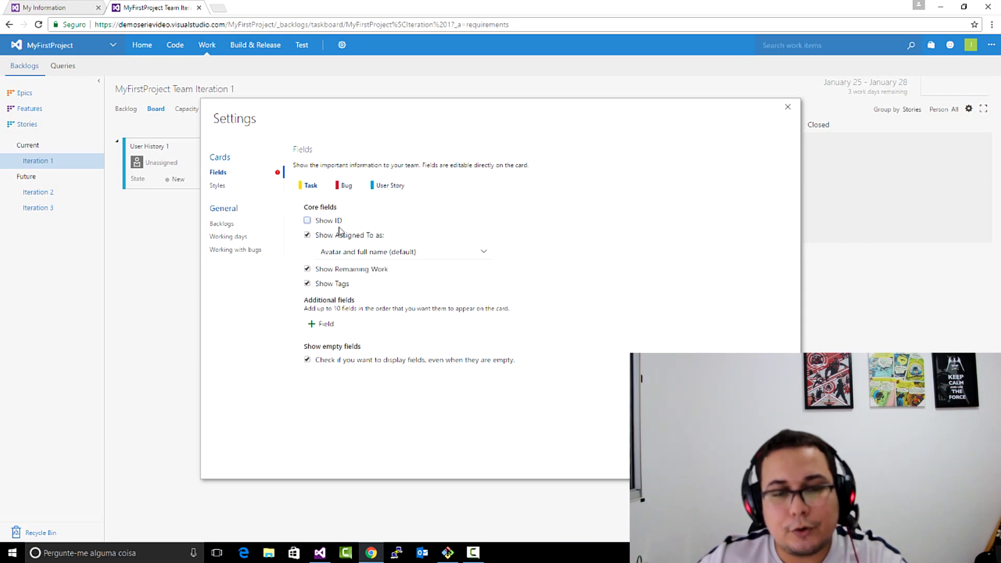
{"action": "left_click", "coordinate": [222, 224]}
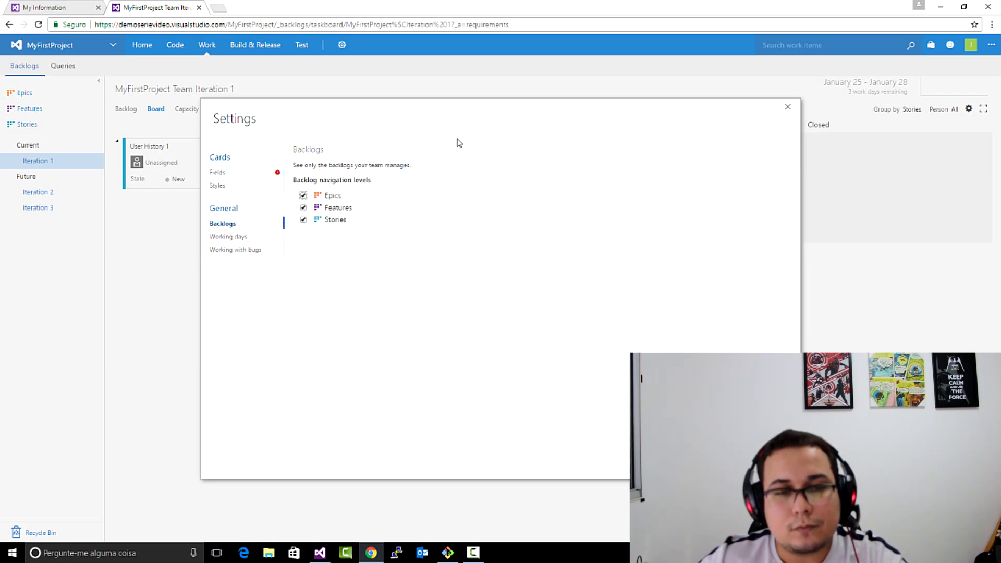
- Enable Show ID for task cards in the board's card field settings and save
{"action": "left_click", "coordinate": [250, 173]}
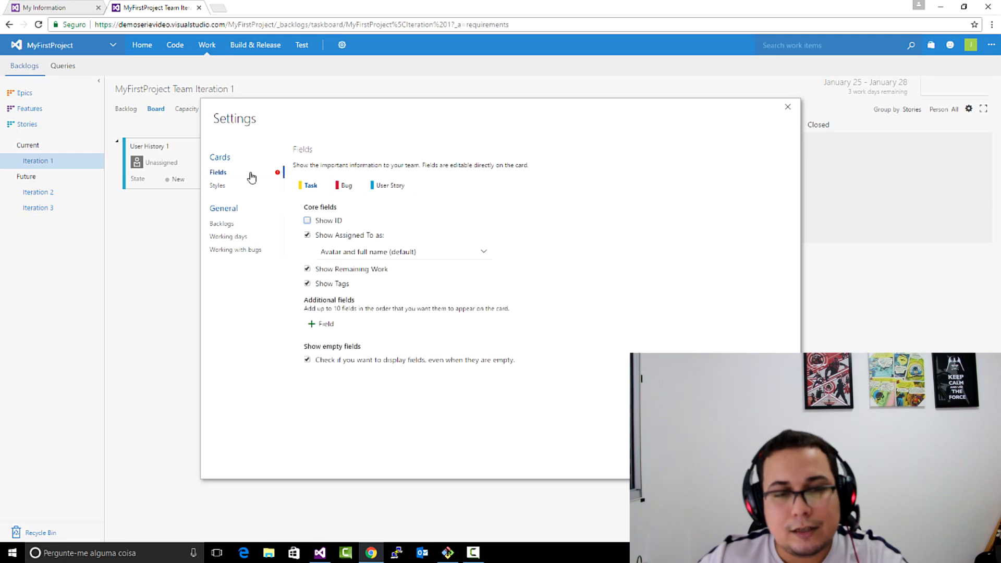
{"action": "left_click", "coordinate": [308, 221]}
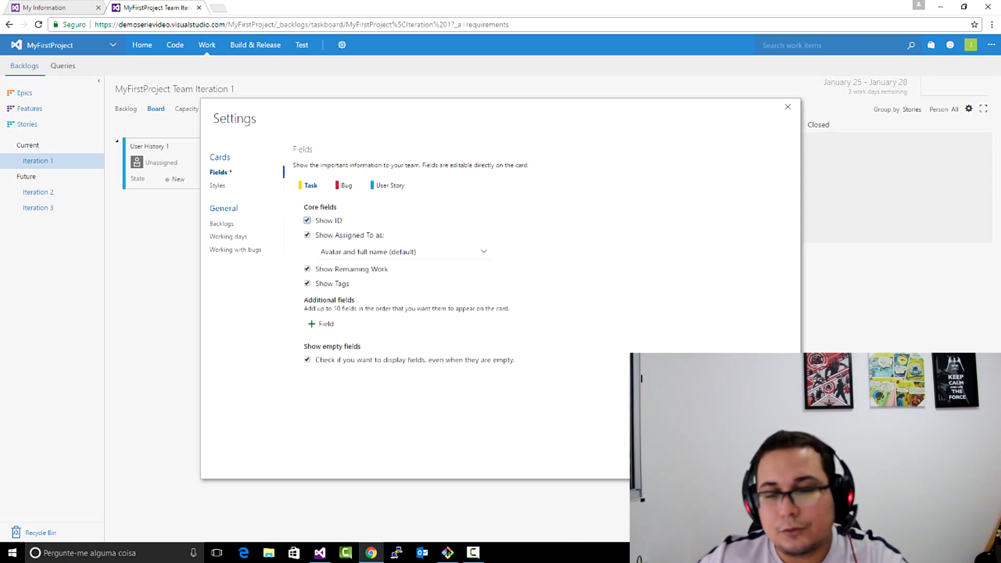
{"action": "left_click", "coordinate": [721, 462]}
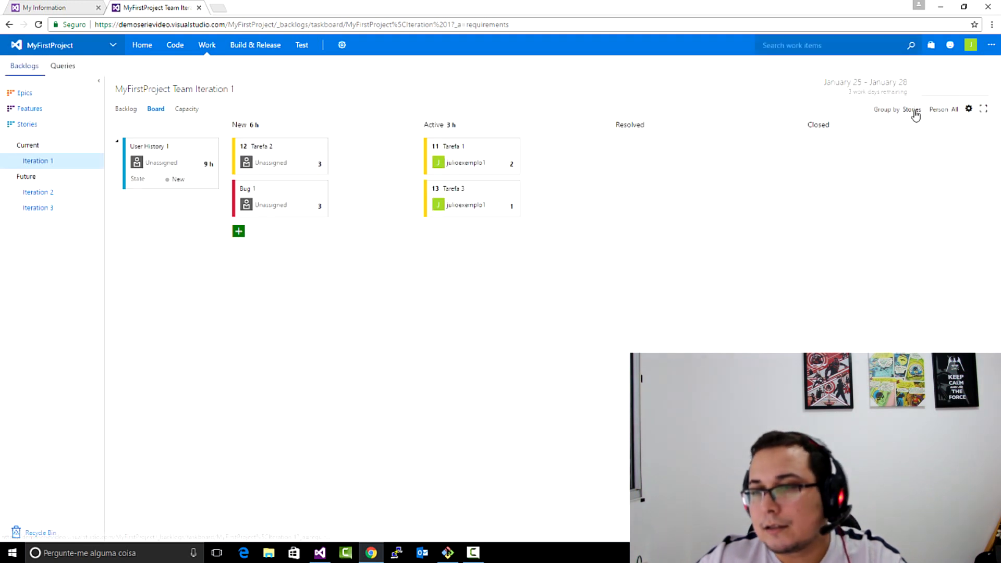
- Set the team member's capacity per day to 5 for Iteration 1 and save the capacity plan
{"action": "left_click", "coordinate": [198, 110]}
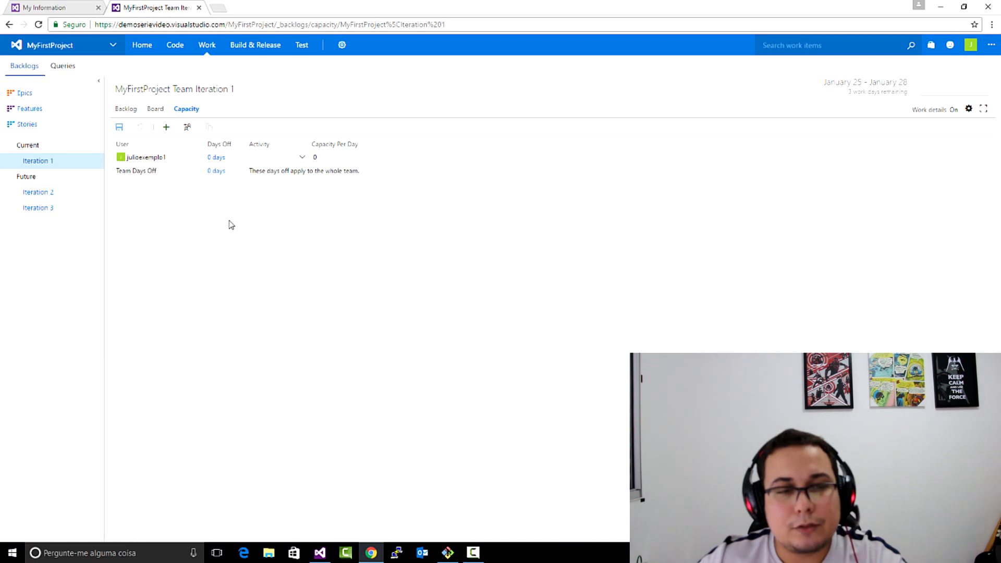
{"action": "left_click", "coordinate": [303, 157]}
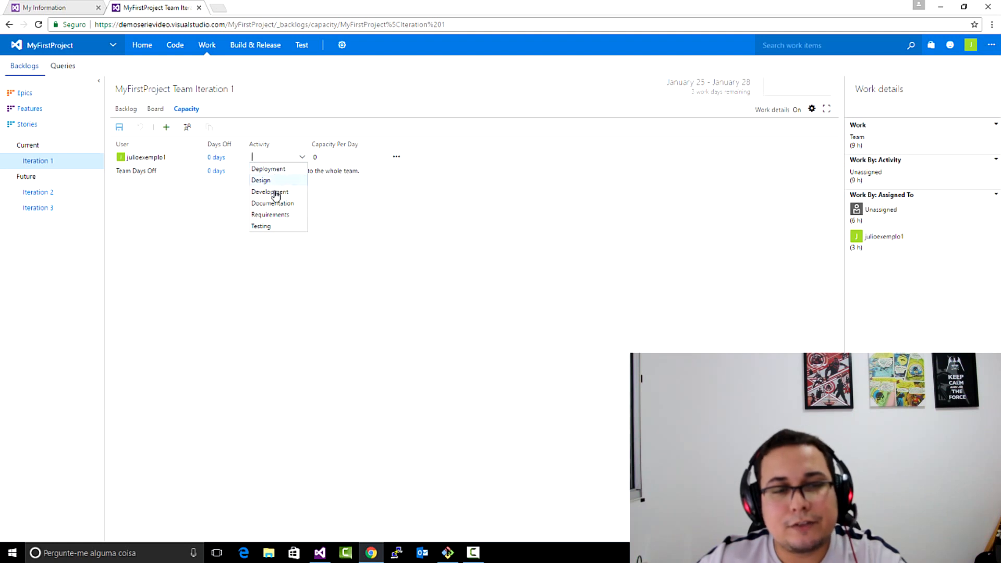
{"action": "left_click", "coordinate": [382, 156]}
{"action": "type", "text": "5"}
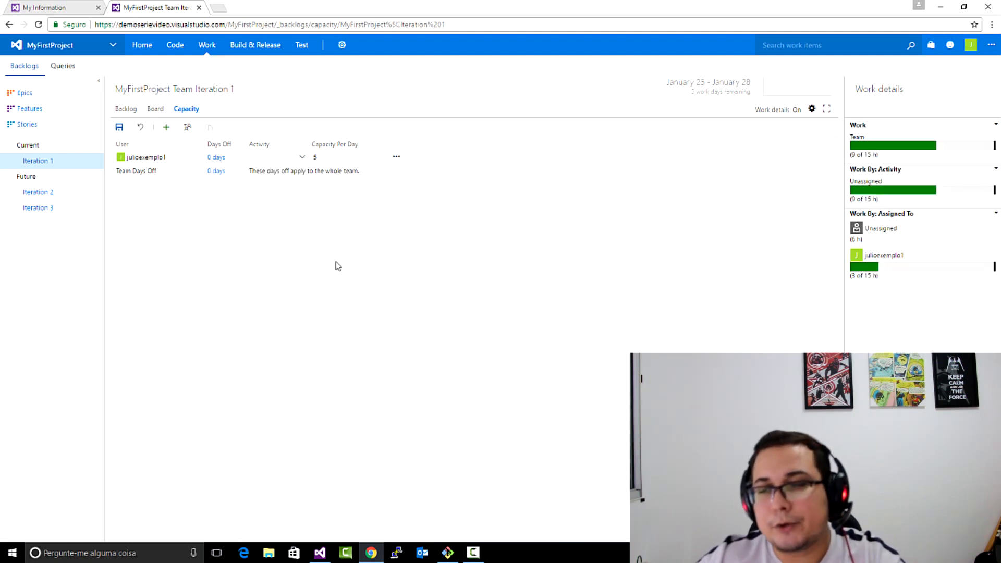
{"action": "left_click", "coordinate": [118, 128]}
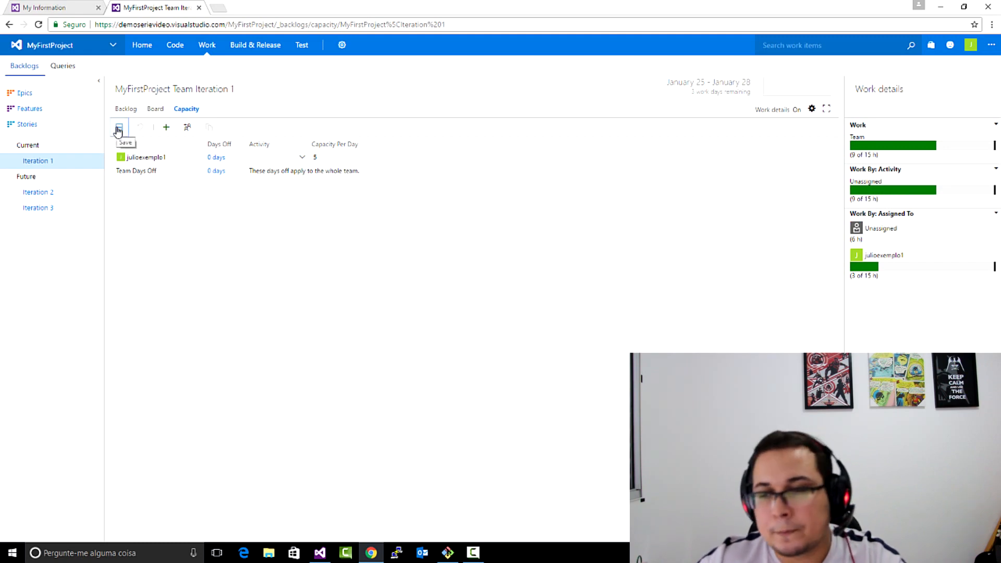
- Try a capacity per day of 1 for the team member, and check the days-off entry without adding dates
{"action": "left_click", "coordinate": [155, 108]}
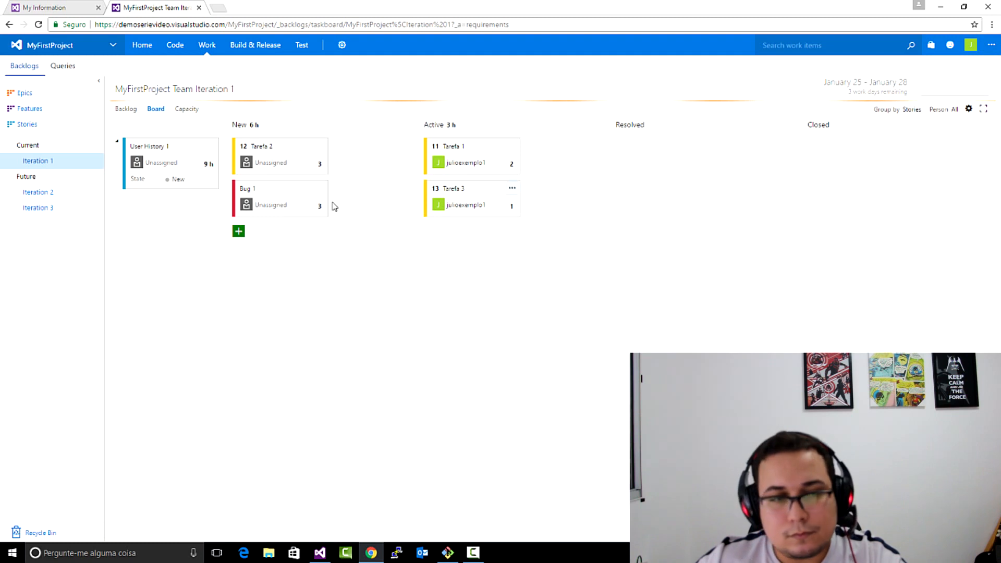
{"action": "left_click", "coordinate": [188, 108]}
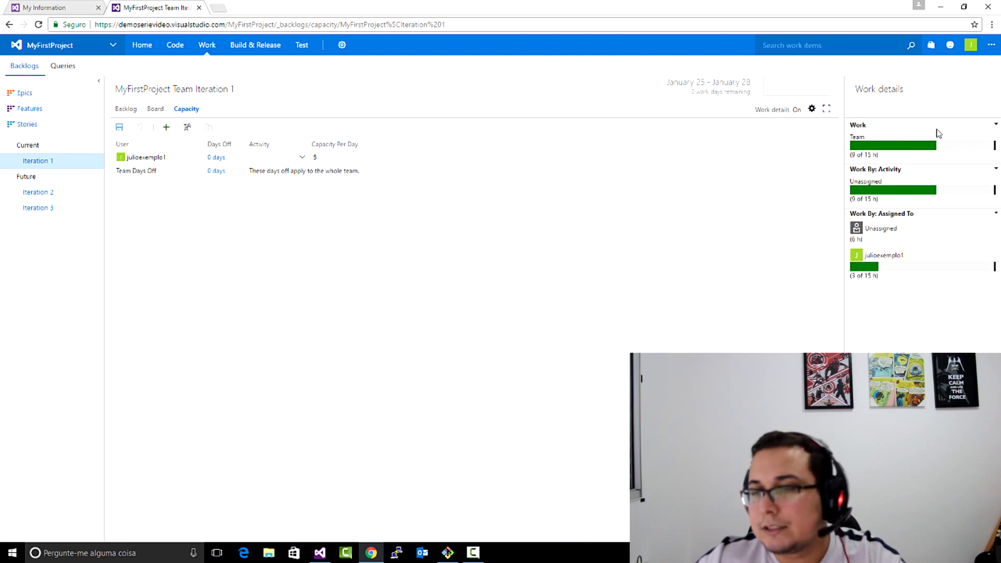
{"action": "left_click", "coordinate": [315, 156]}
{"action": "type", "text": "1"}
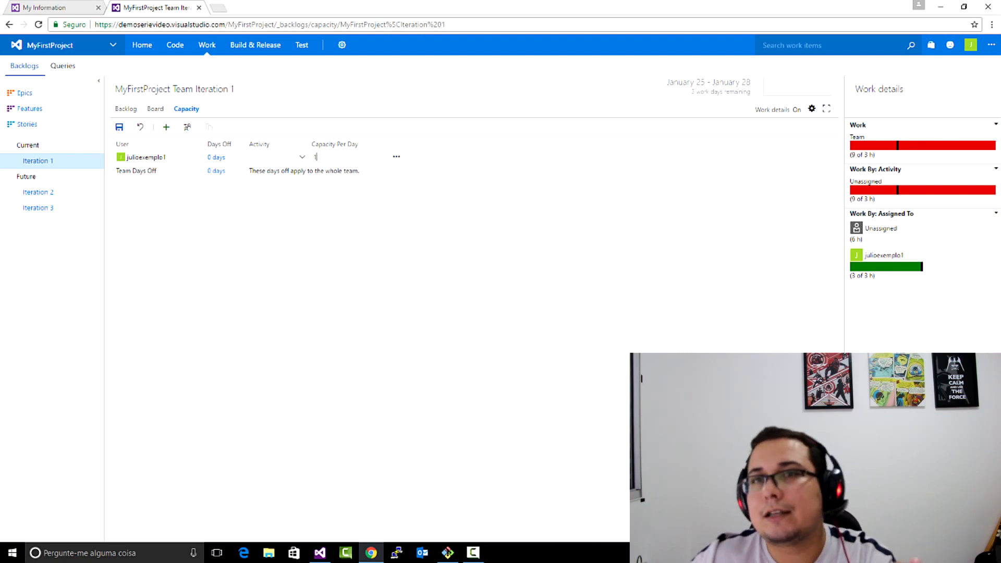
{"action": "left_click", "coordinate": [216, 157]}
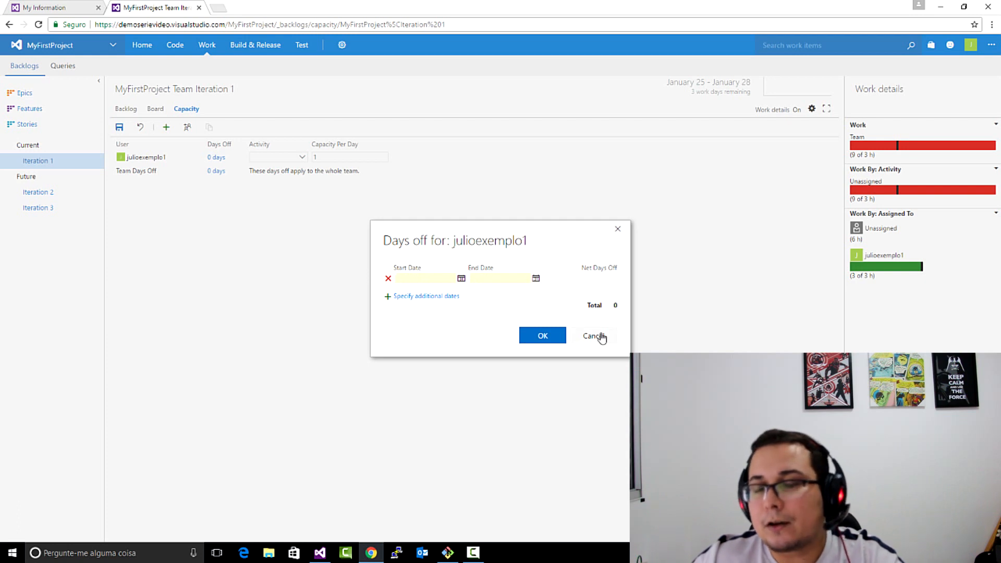
{"action": "left_click", "coordinate": [593, 336]}
- Return to the Iteration 1 board and briefly open the Tarefa 1 work item
{"action": "left_click", "coordinate": [156, 111]}
{"action": "left_click", "coordinate": [543, 85]}
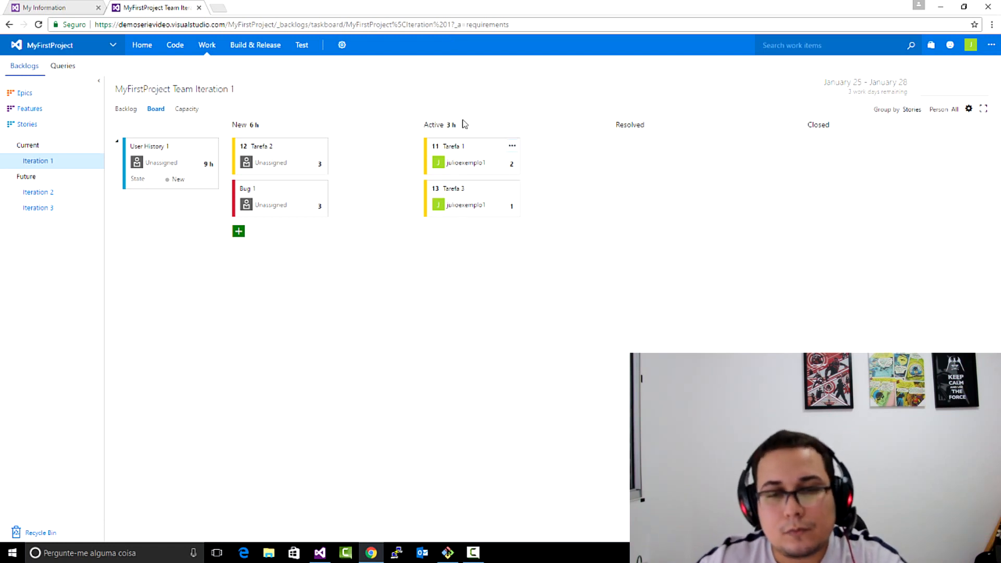
{"action": "left_click", "coordinate": [447, 148]}
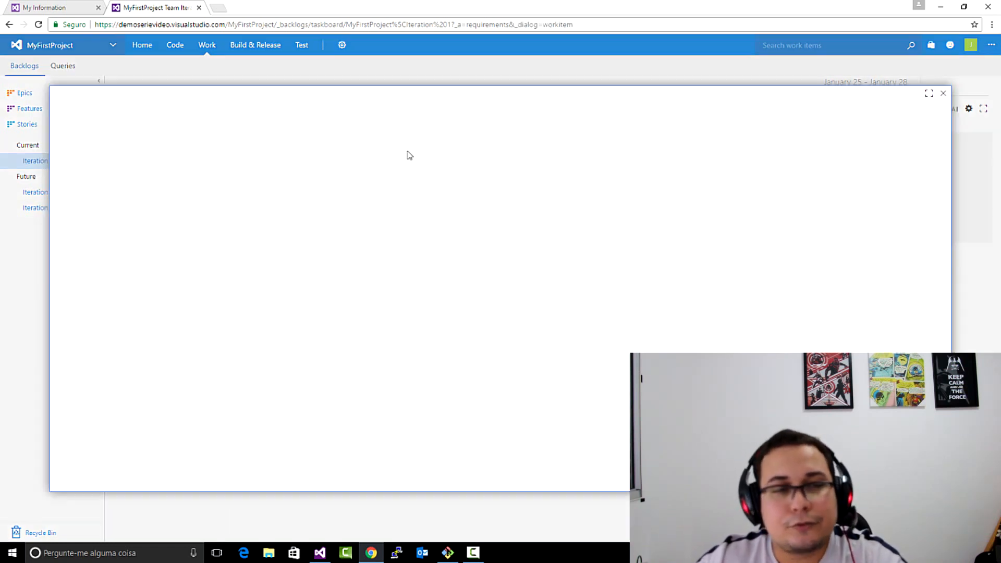
{"action": "left_click", "coordinate": [943, 93]}
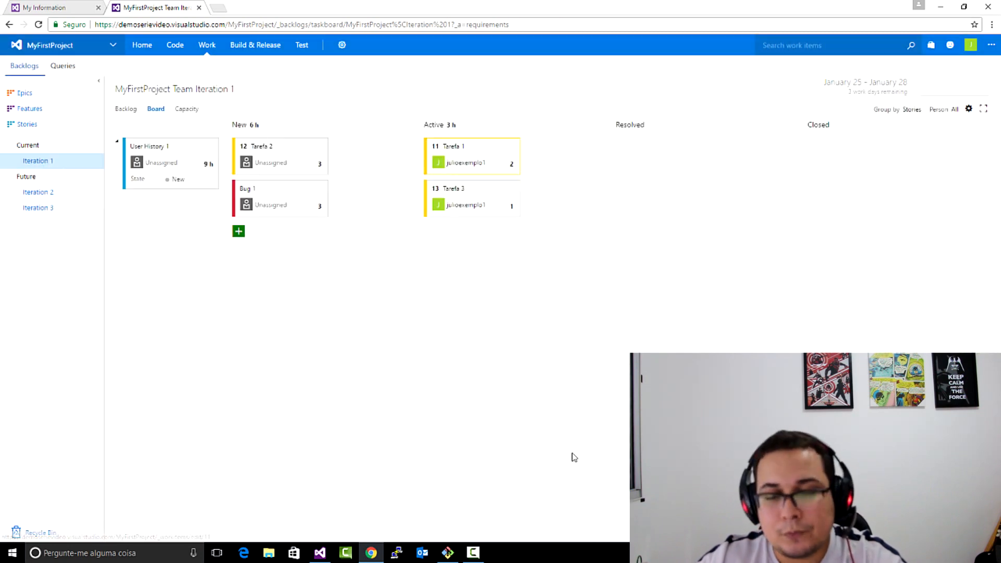
- Switch to Visual Studio, add the comment //comentario inside metodoTeste in Default.aspx.cs, and save the file
{"action": "left_click", "coordinate": [319, 553]}
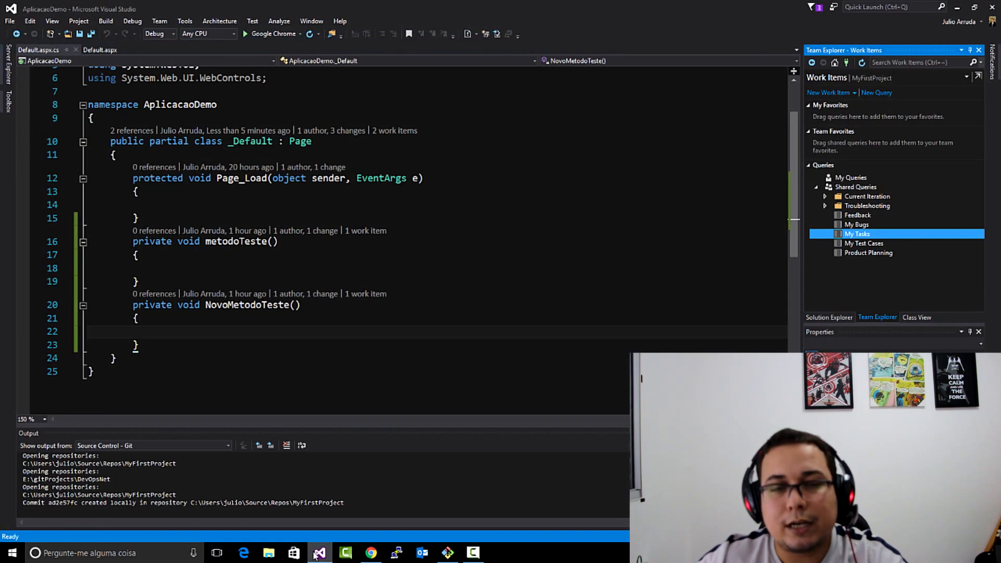
{"action": "left_click", "coordinate": [168, 256]}
{"action": "key", "text": "Return"}
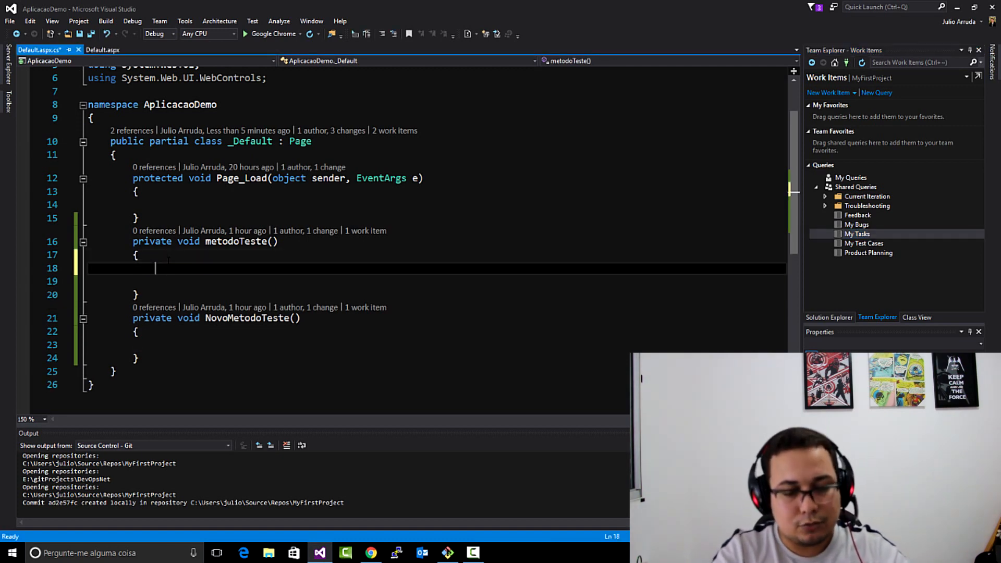
{"action": "type", "text": "//comentario"}
{"action": "key", "text": "ctrl+s"}
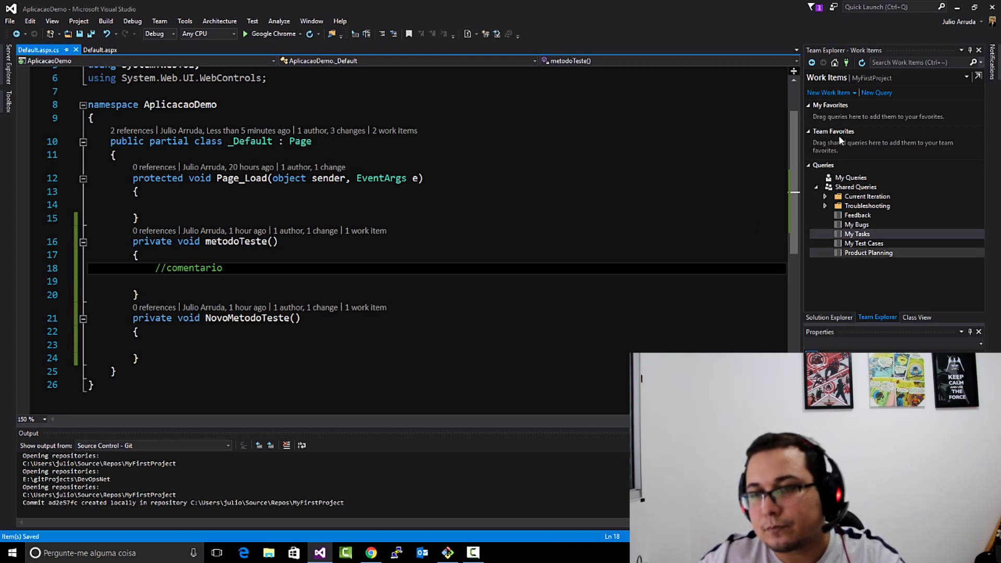
- Enter the commit message "Incluindo Comentario" for the pending change on the master branch
{"action": "left_click", "coordinate": [835, 63]}
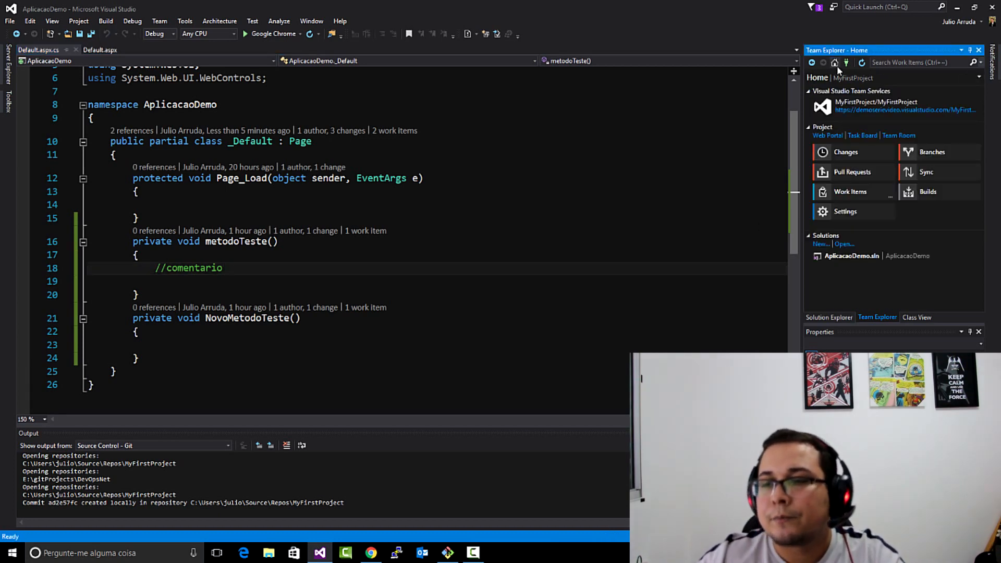
{"action": "left_click", "coordinate": [859, 152]}
{"action": "left_click", "coordinate": [831, 106]}
{"action": "type", "text": "Icluindo"}
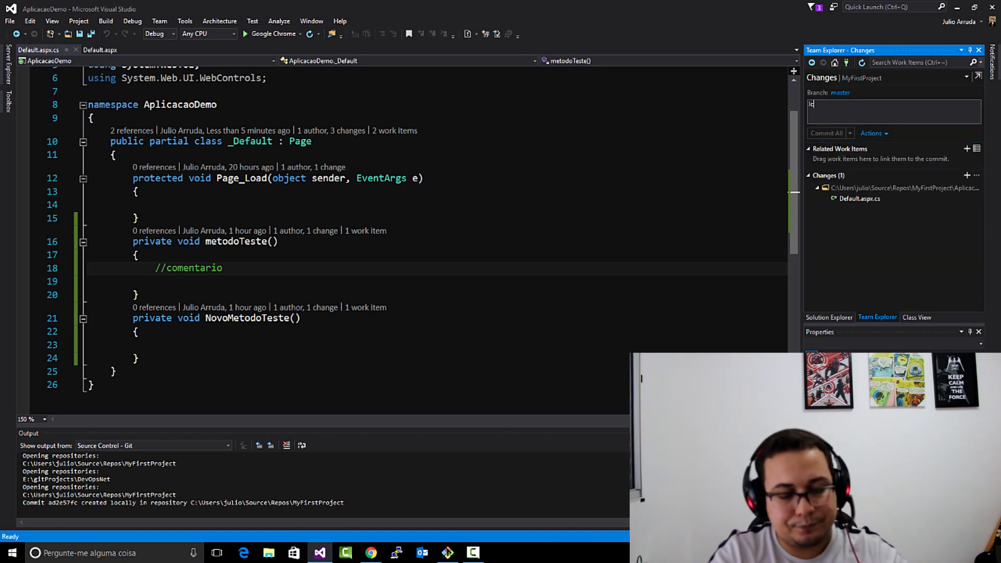
{"action": "key", "text": "BackSpace"}
{"action": "key", "text": "BackSpace"}
{"action": "key", "text": "BackSpace"}
{"action": "key", "text": "BackSpace"}
{"action": "key", "text": "BackSpace"}
{"action": "key", "text": "BackSpace"}
{"action": "key", "text": "BackSpace"}
{"action": "key", "text": "BackSpace"}
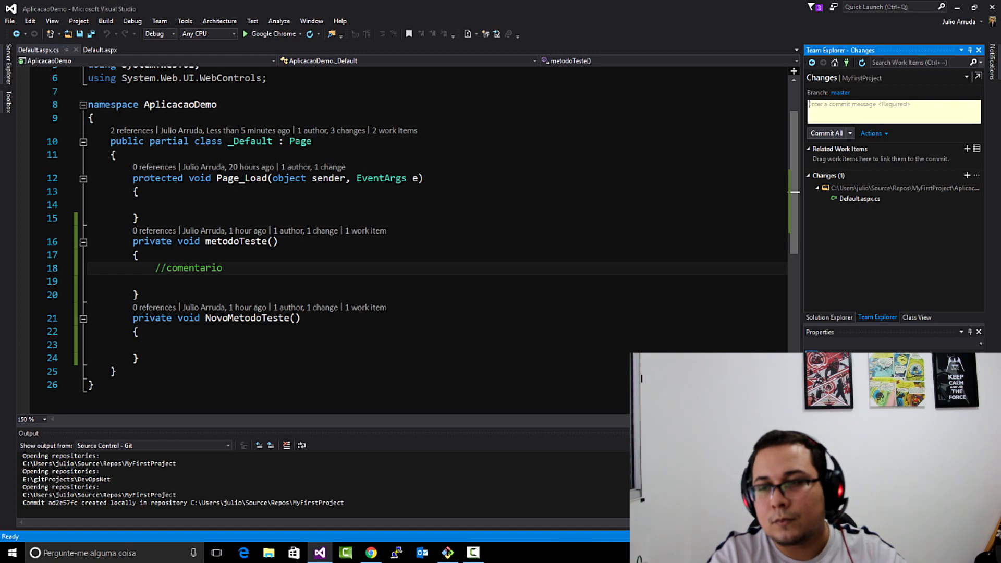
{"action": "type", "text": "Incluindo Comen"}
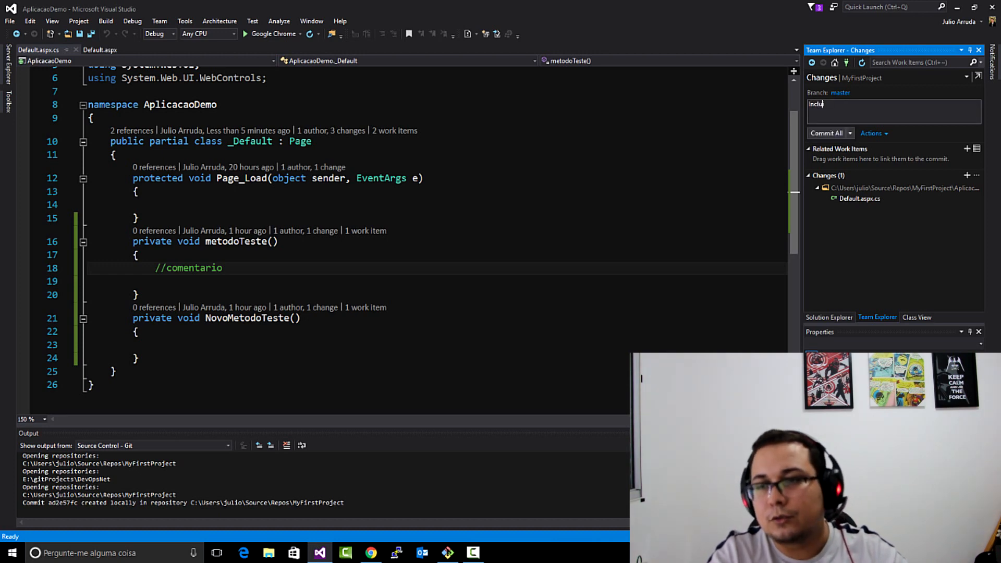
{"action": "type", "text": "tario"}
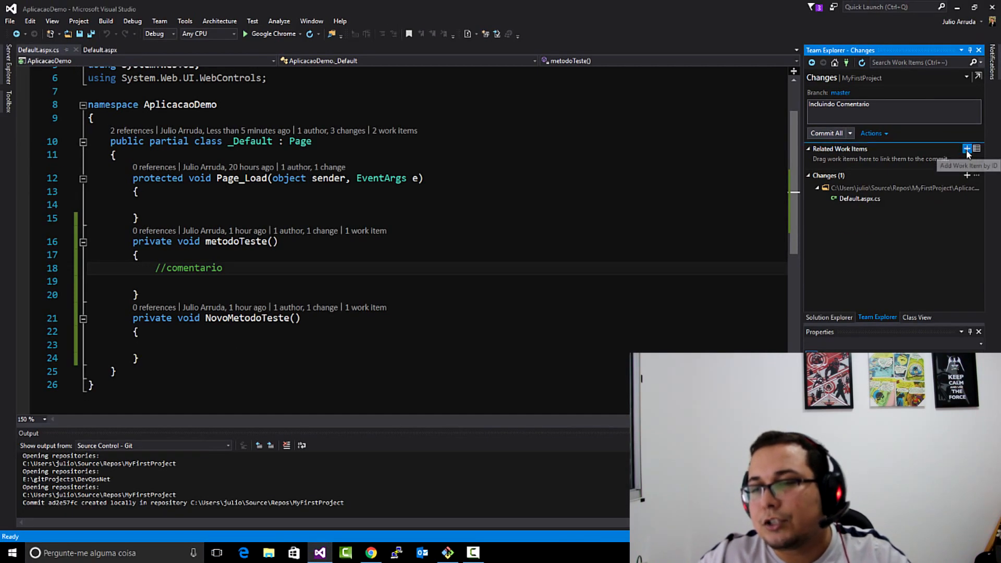
- Link work item 11 to the pending commit as a related work item
{"action": "left_click", "coordinate": [967, 150]}
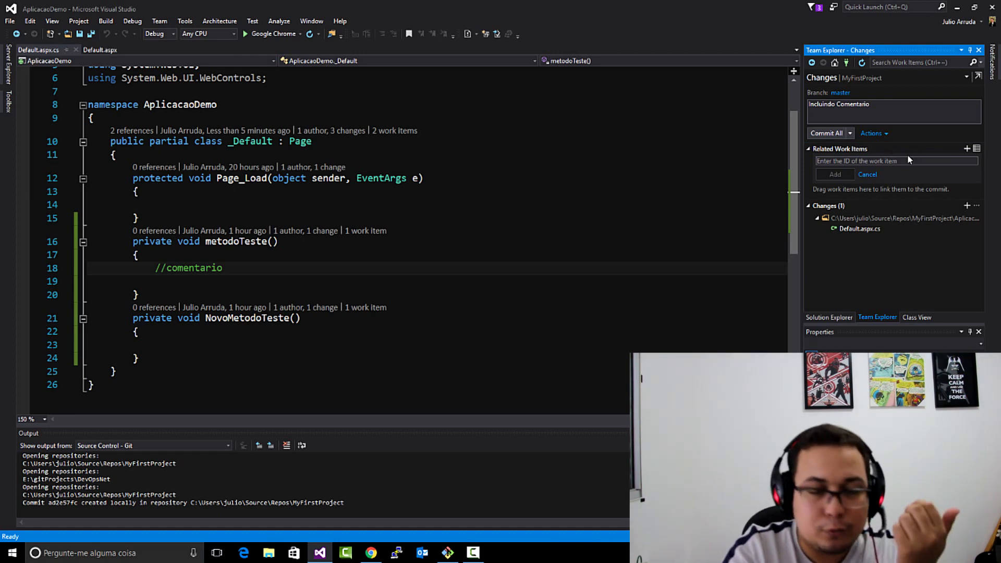
{"action": "type", "text": "11"}
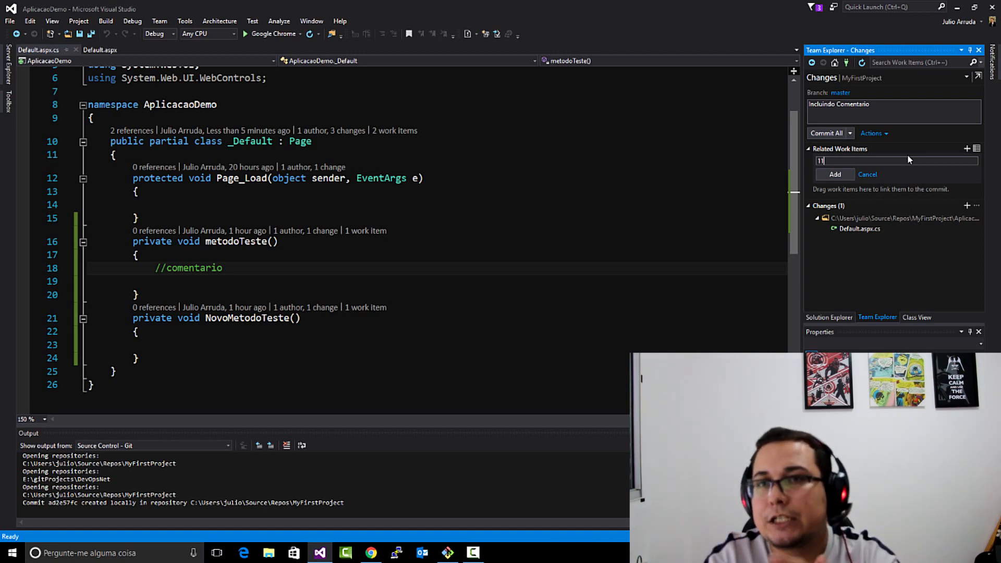
{"action": "left_click", "coordinate": [836, 174]}
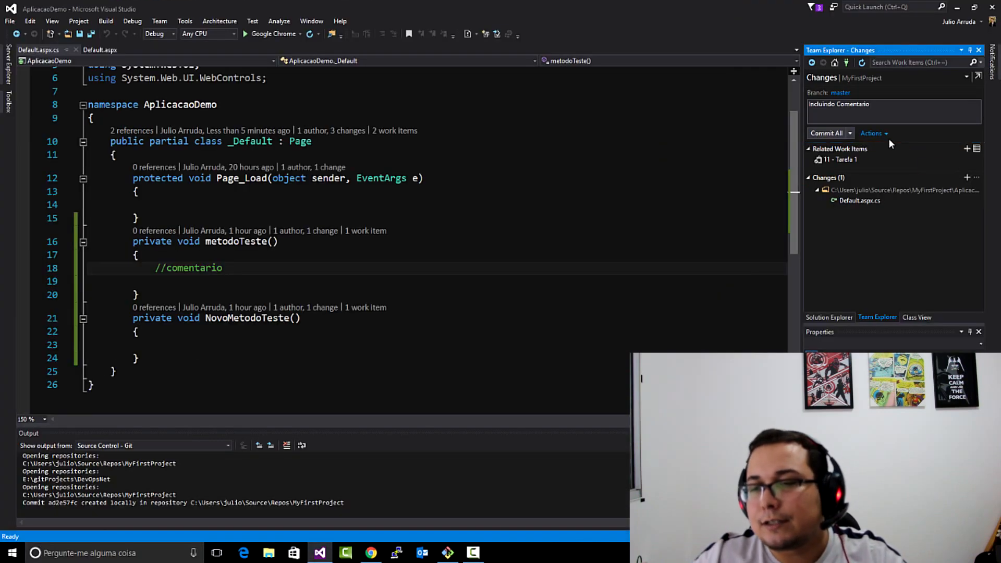
- Commit all changes and sync them with the remote repository, finishing back at the Iteration 1 board in Chrome
{"action": "left_click", "coordinate": [849, 134]}
{"action": "left_click", "coordinate": [856, 168]}
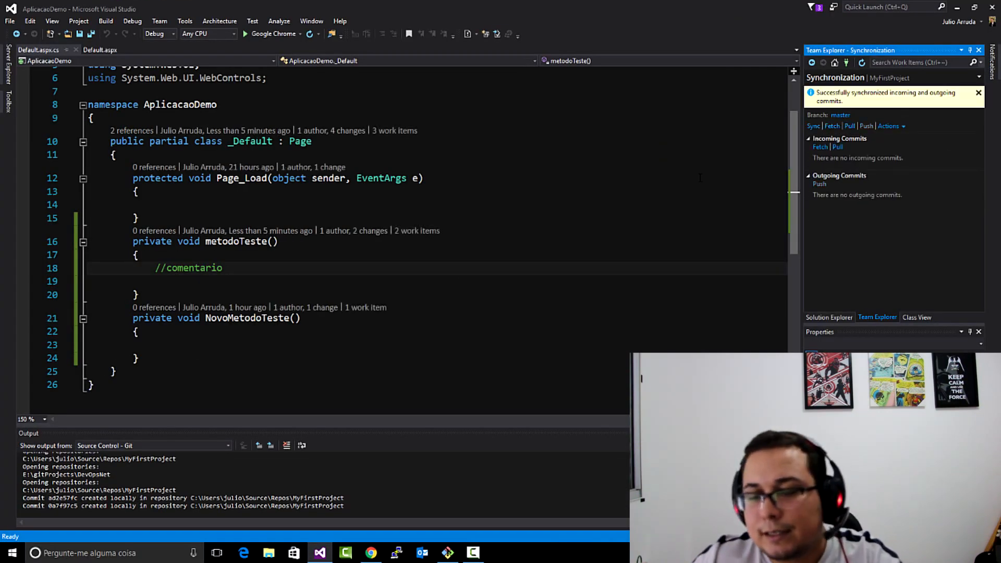
{"action": "left_click", "coordinate": [371, 552]}
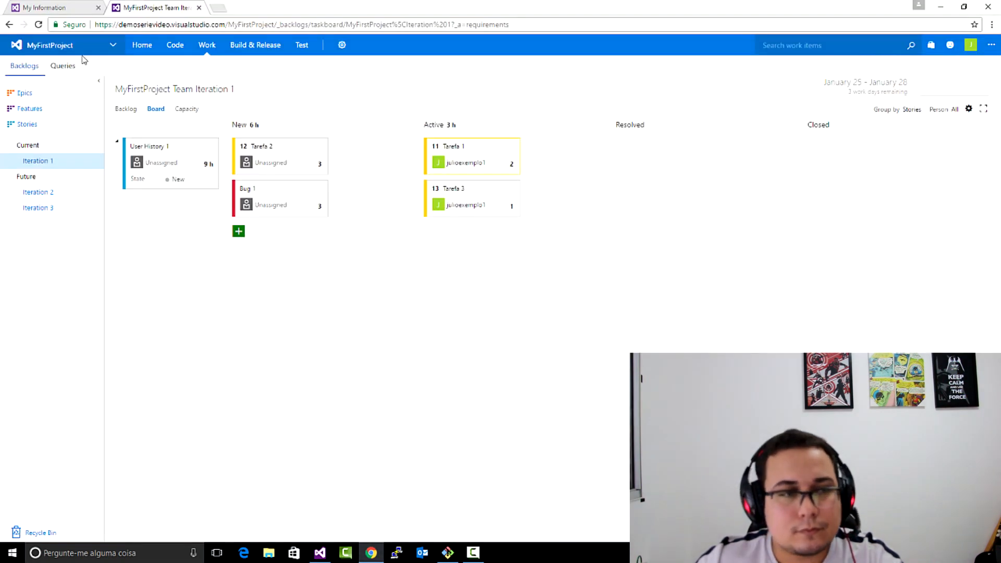
- Open Tarefa 1 from the Iteration 1 board, refresh it, examine its Development links, and open the linked commit "Incluindo Comentario"
{"action": "left_click", "coordinate": [459, 148]}
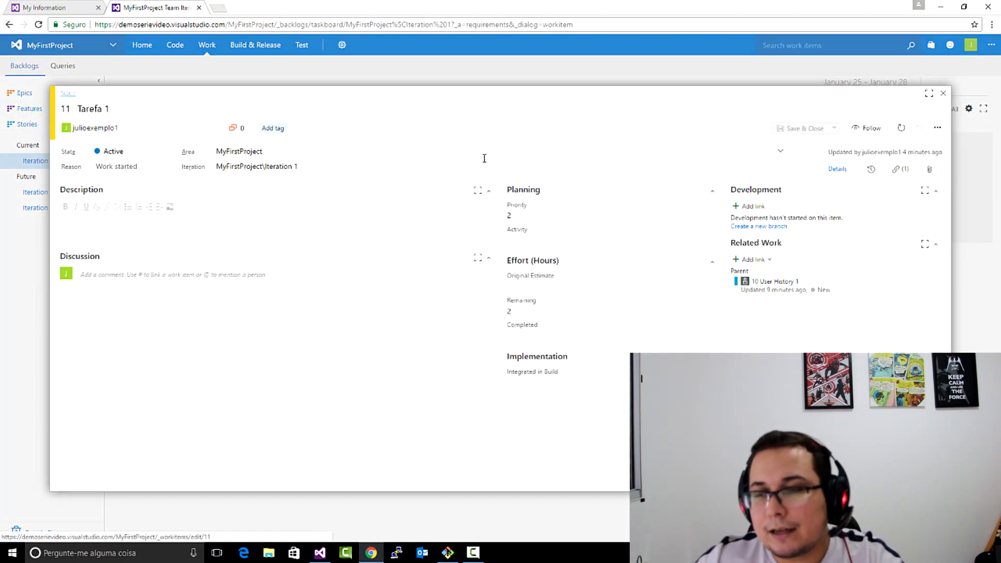
{"action": "left_click", "coordinate": [901, 128]}
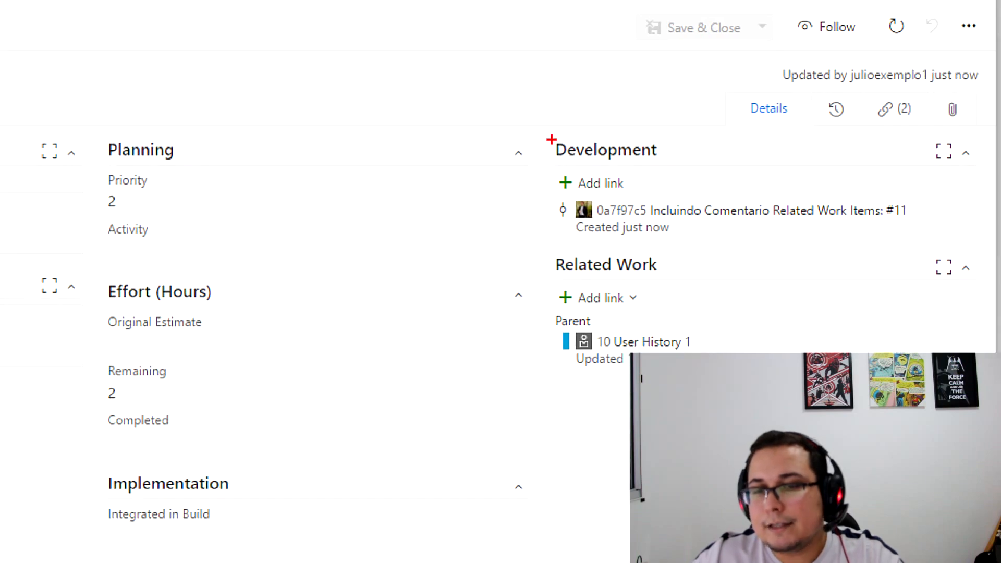
{"action": "mouse_move", "coordinate": [552, 133]}
{"action": "left_mouse_down"}
{"action": "mouse_move", "coordinate": [561, 221]}
{"action": "mouse_move", "coordinate": [730, 257]}
{"action": "mouse_move", "coordinate": [952, 238]}
{"action": "mouse_move", "coordinate": [878, 182]}
{"action": "mouse_move", "coordinate": [545, 133]}
{"action": "left_mouse_up"}
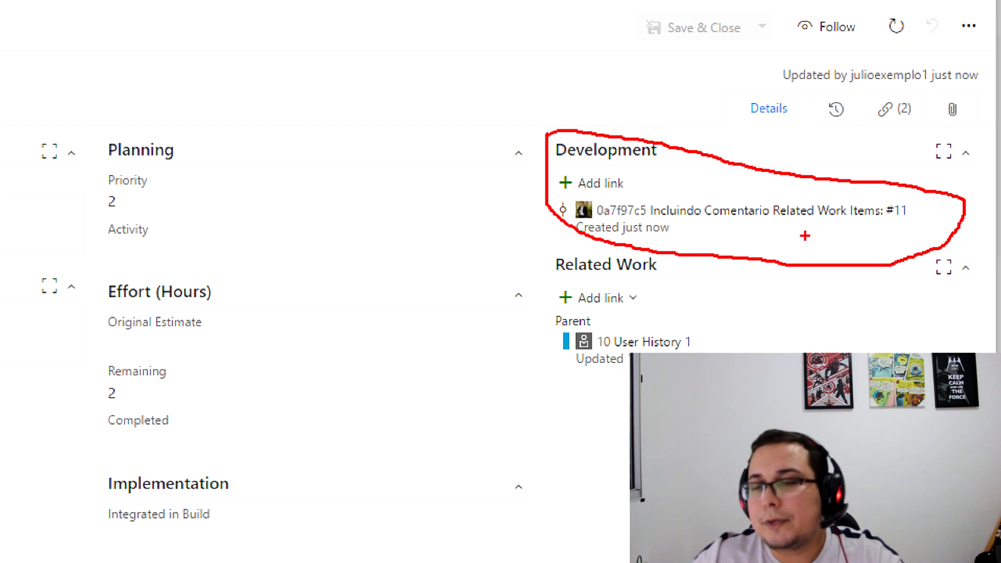
{"action": "mouse_move", "coordinate": [939, 211]}
{"action": "left_mouse_down"}
{"action": "mouse_move", "coordinate": [772, 224]}
{"action": "mouse_move", "coordinate": [651, 214]}
{"action": "left_mouse_up"}
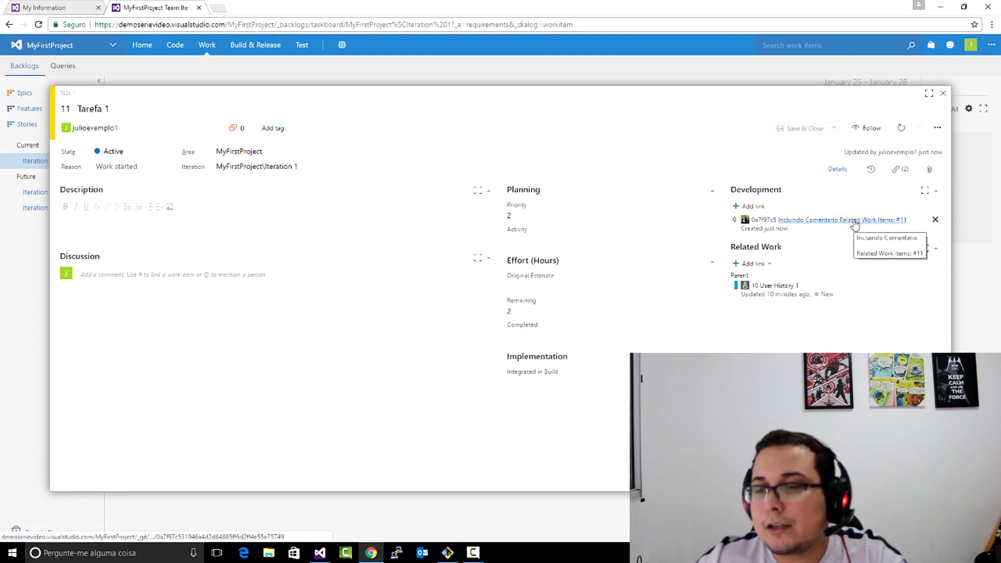
{"action": "left_click", "coordinate": [854, 220]}
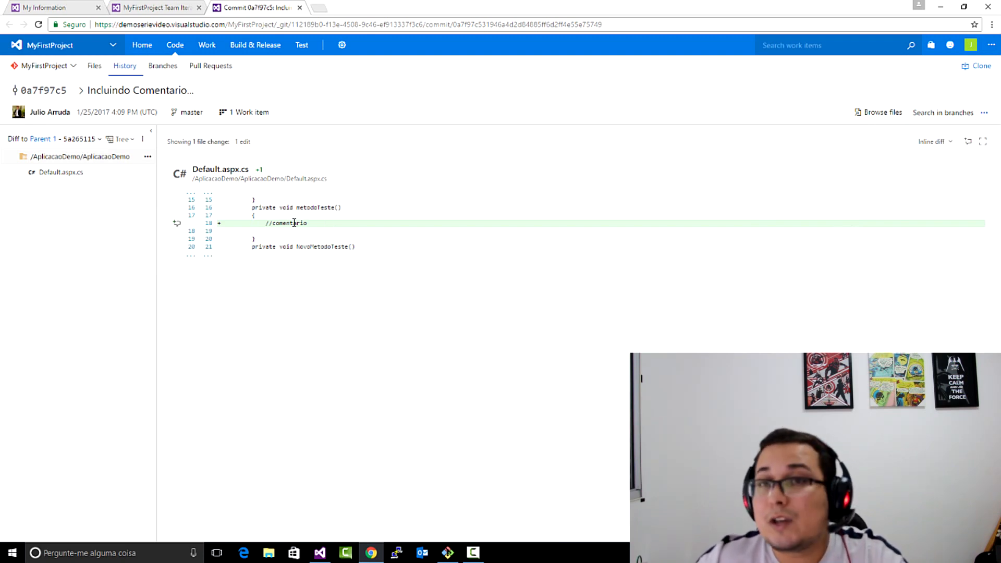
- Examine the work item reference of the "Incluindo Comentario" commit in the repository's history, then return to the Iteration 1 board
{"action": "left_click", "coordinate": [94, 66]}
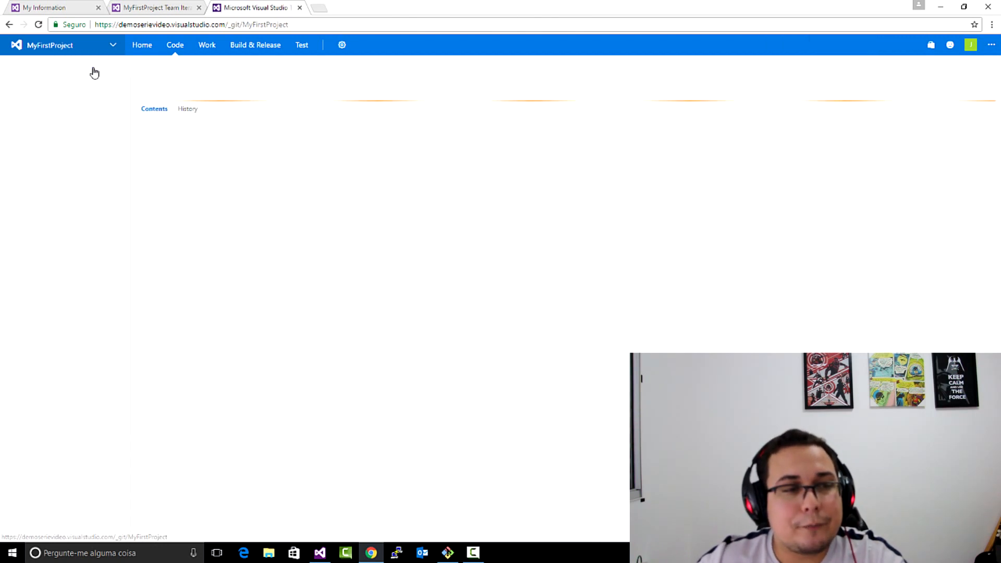
{"action": "left_click", "coordinate": [183, 111]}
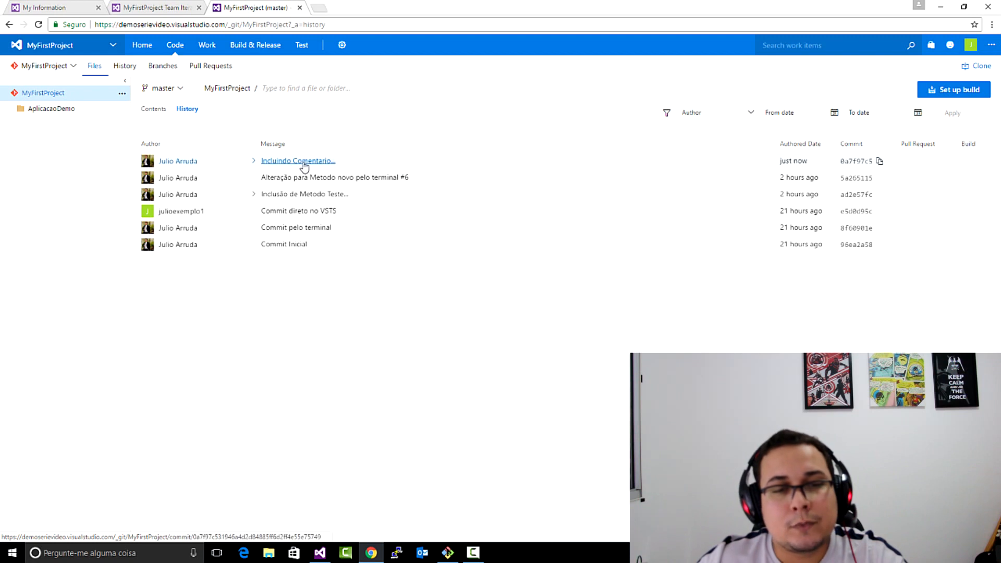
{"action": "left_click", "coordinate": [260, 163]}
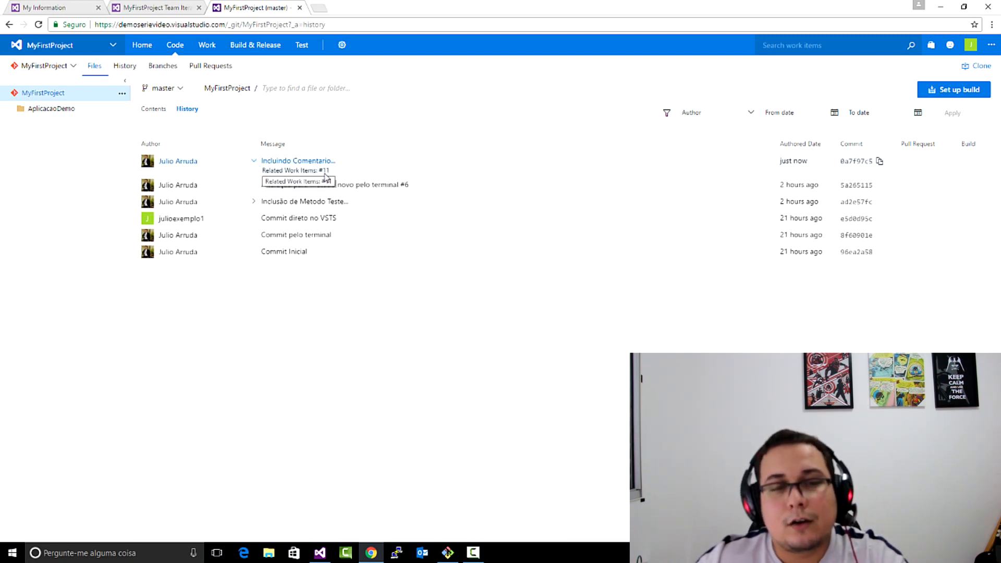
{"action": "left_click_drag", "start_coordinate": [331, 172], "coordinate": [262, 175]}
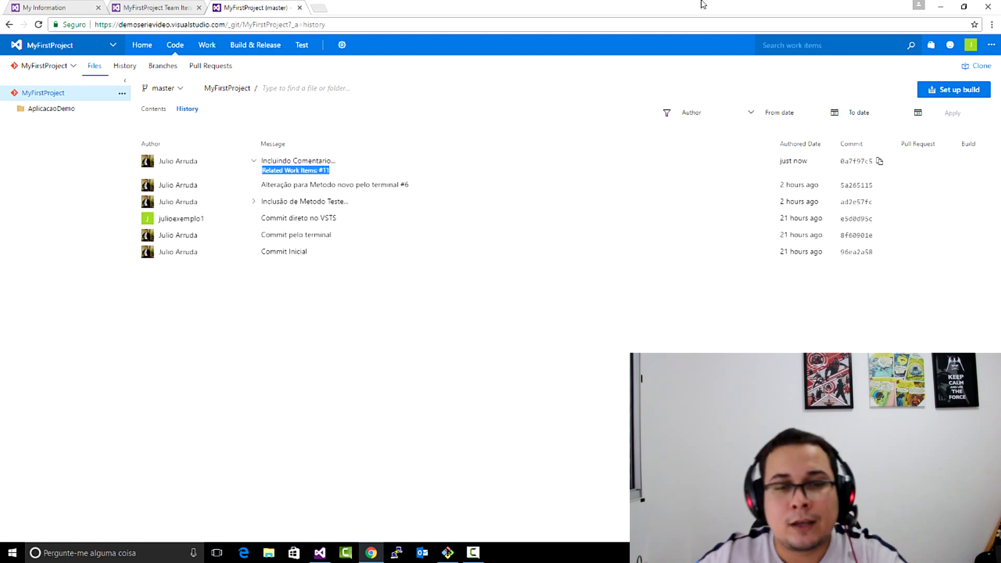
{"action": "left_click", "coordinate": [300, 8]}
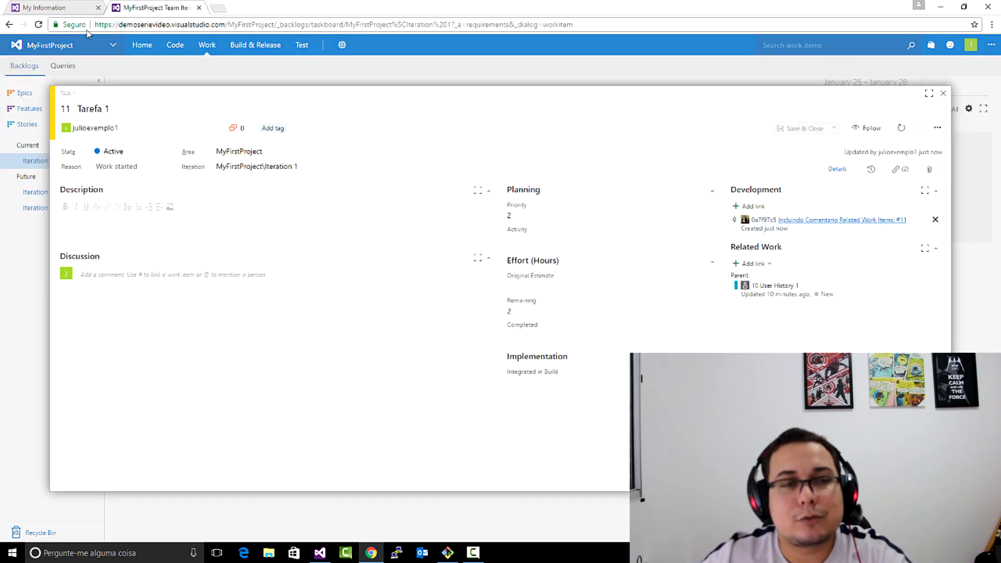
{"action": "left_click", "coordinate": [942, 93]}
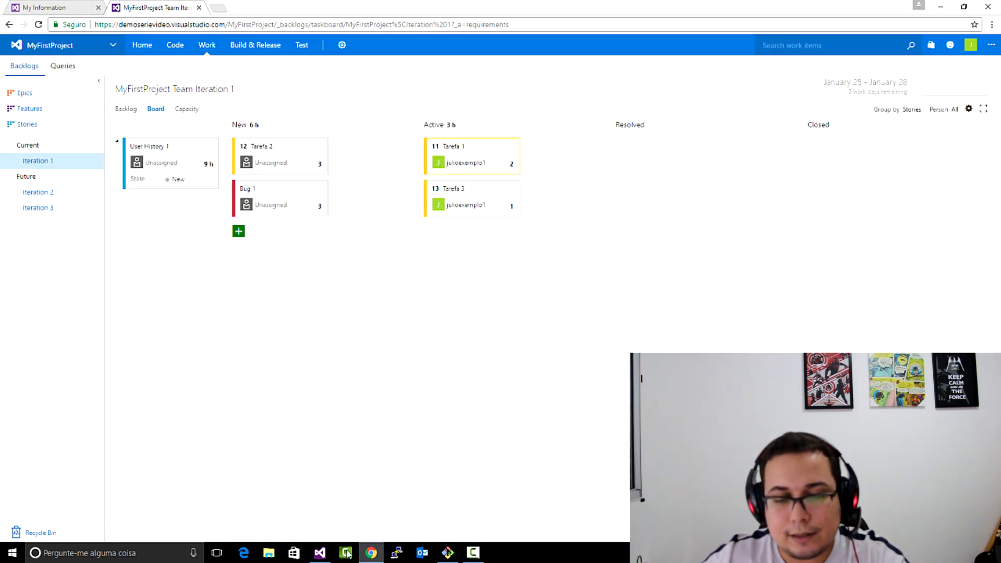
- Switch to Visual Studio, add the comment "// outro comentário" inside NovoMetodoTeste in Default.aspx.cs, and save the file
{"action": "left_click", "coordinate": [320, 552]}
{"action": "left_click", "coordinate": [171, 343]}
{"action": "type", "text": "// outro comentário"}
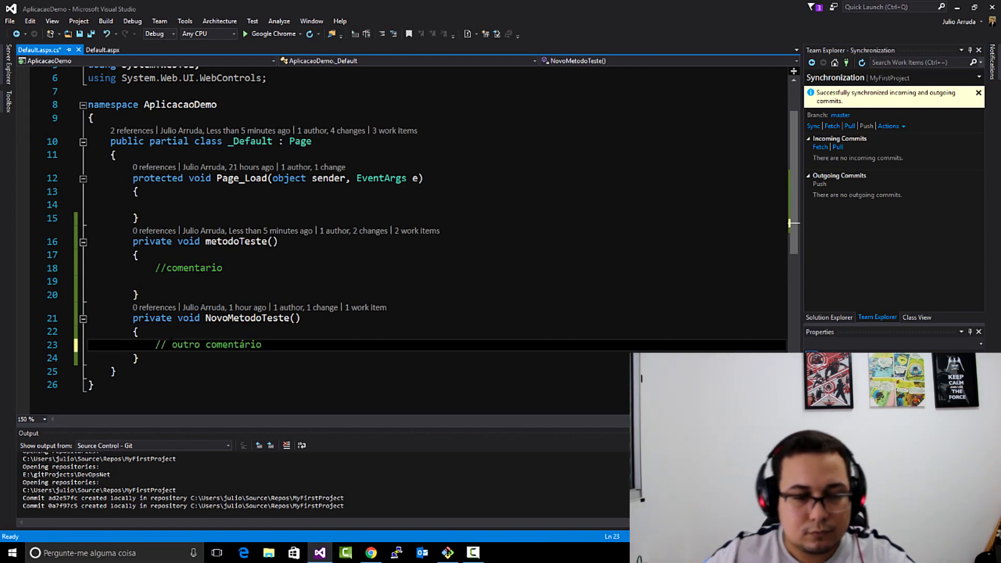
{"action": "left_click", "coordinate": [79, 33]}
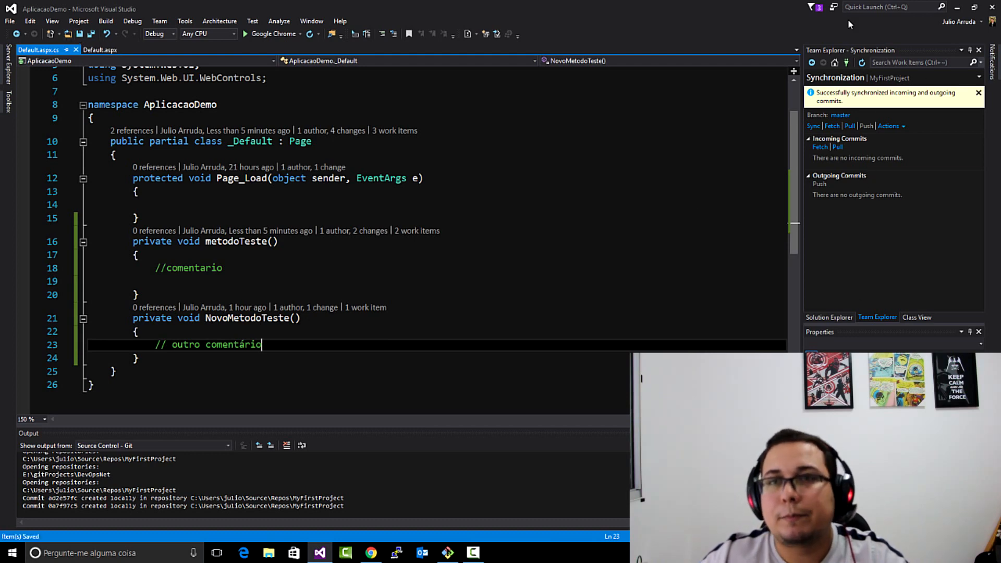
- Switch to the Git Bash terminal, clear its output, and check the repository with git status
{"action": "left_click", "coordinate": [447, 553]}
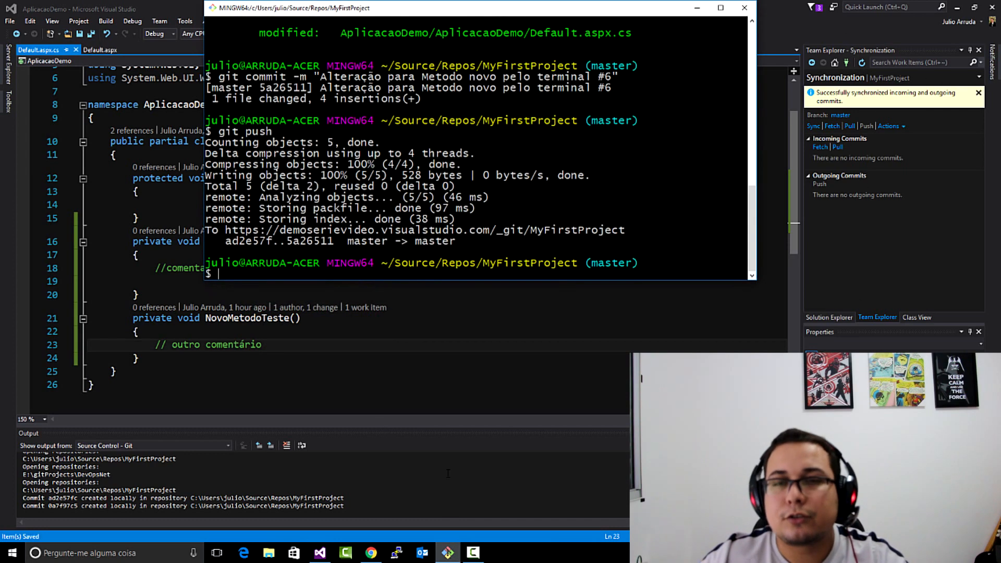
{"action": "type", "text": "clear"}
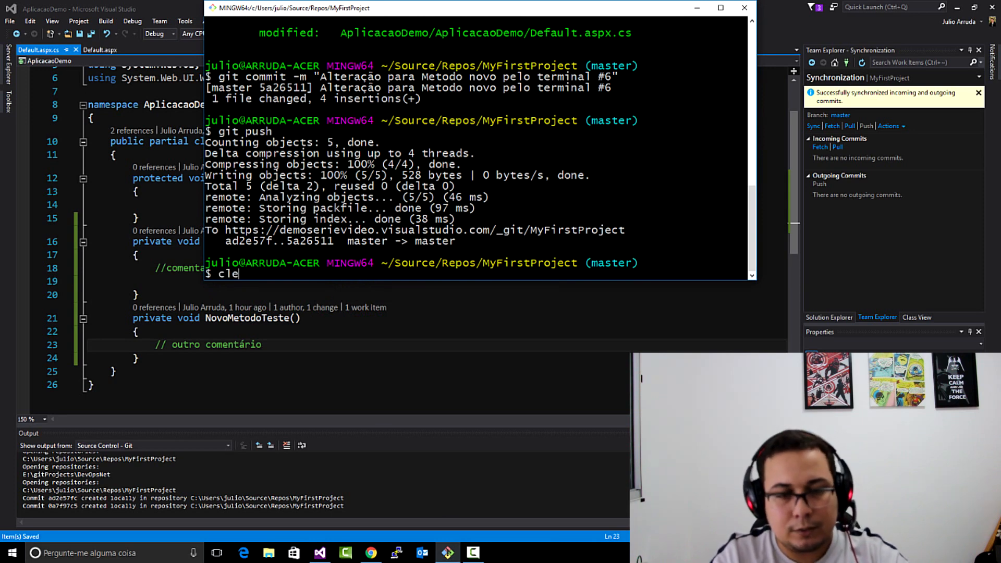
{"action": "key", "text": "Return"}
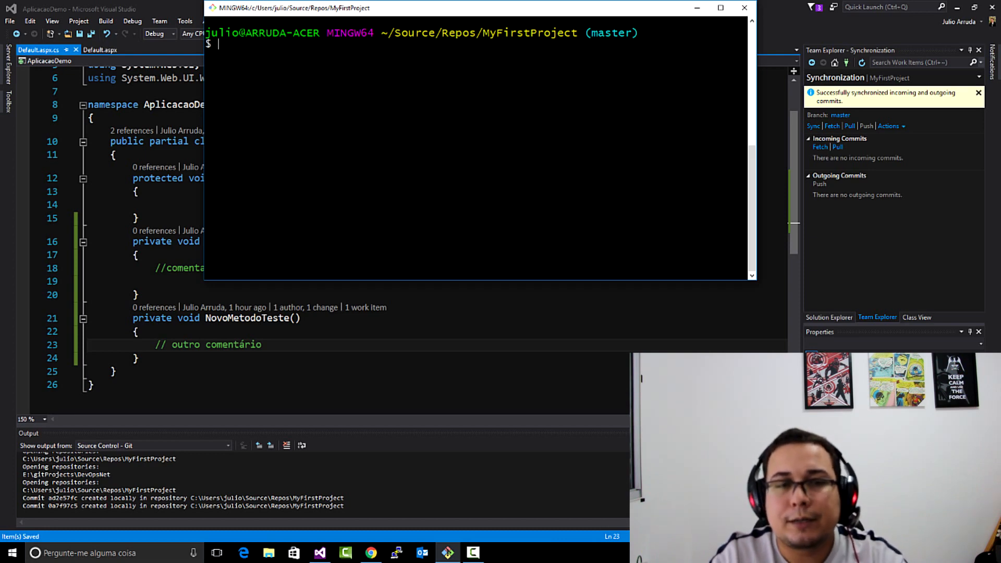
{"action": "type", "text": "git status"}
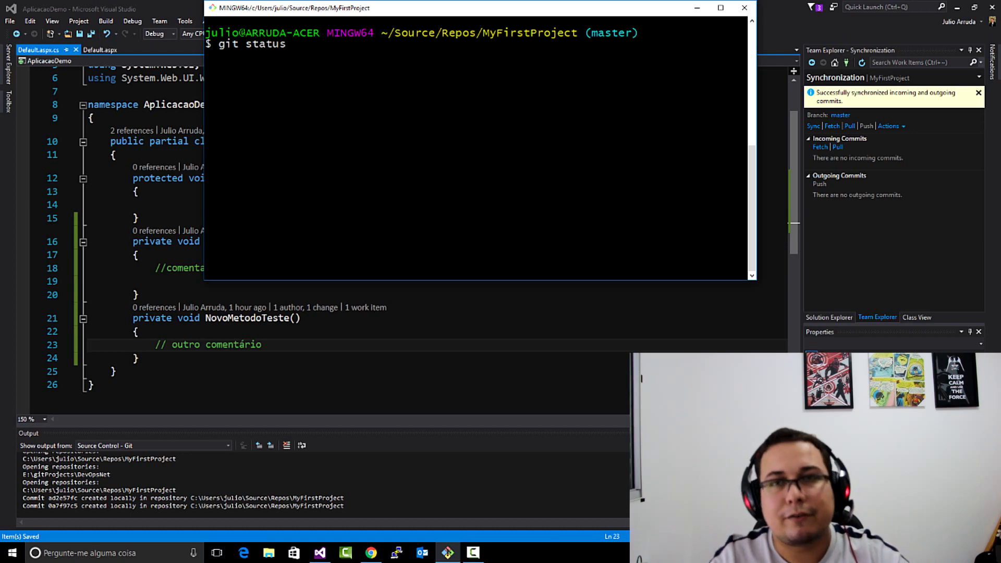
{"action": "key", "text": "Return"}
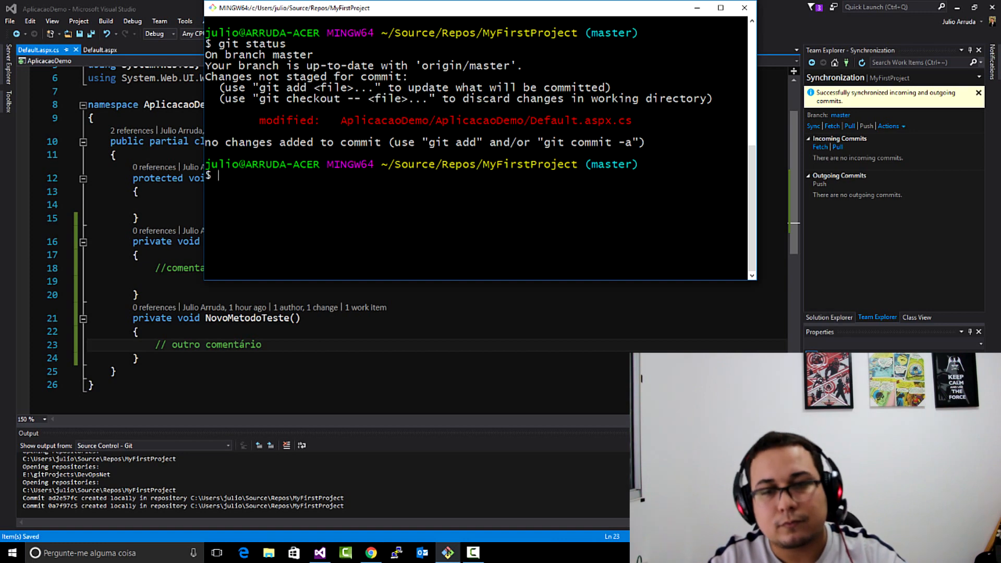
- Stage all changes with "git add ." and check the staged files with git status
{"action": "type", "text": "git add ."}
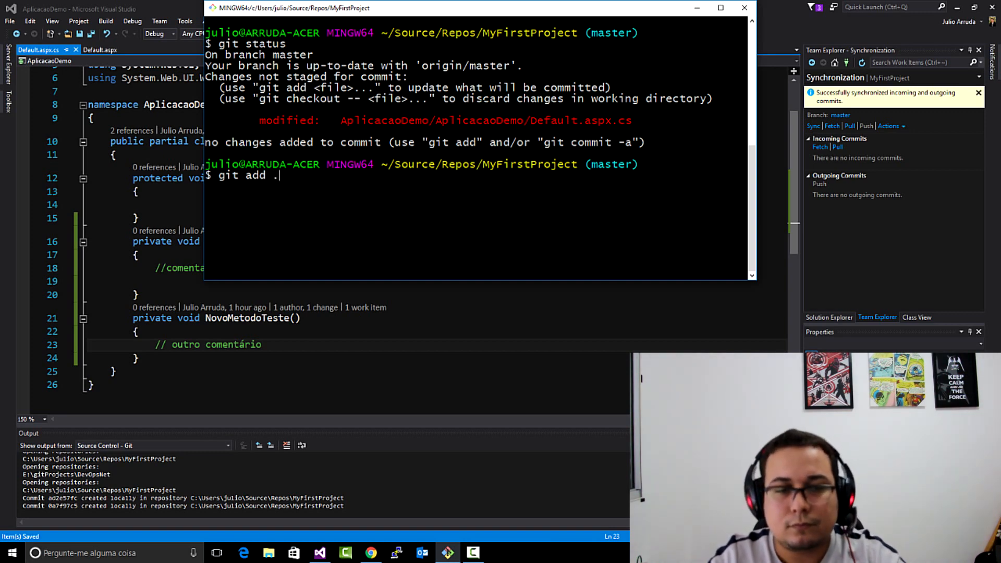
{"action": "key", "text": "Return"}
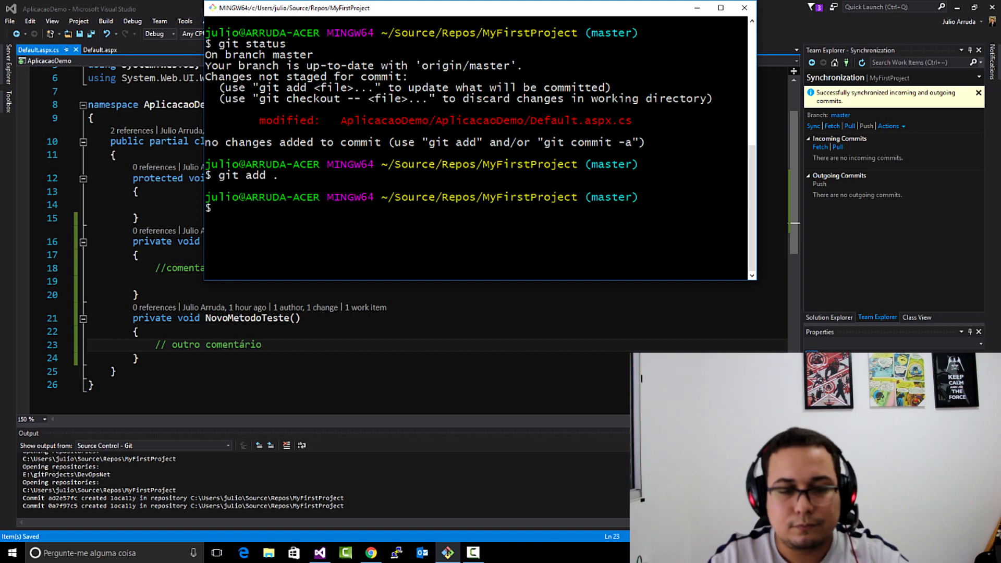
{"action": "type", "text": "git status"}
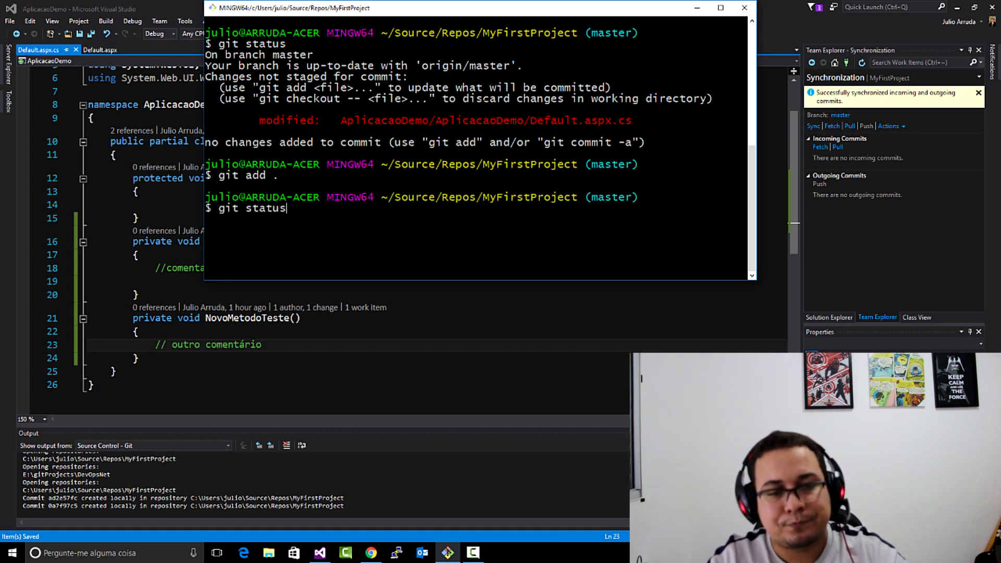
{"action": "key", "text": "Return"}
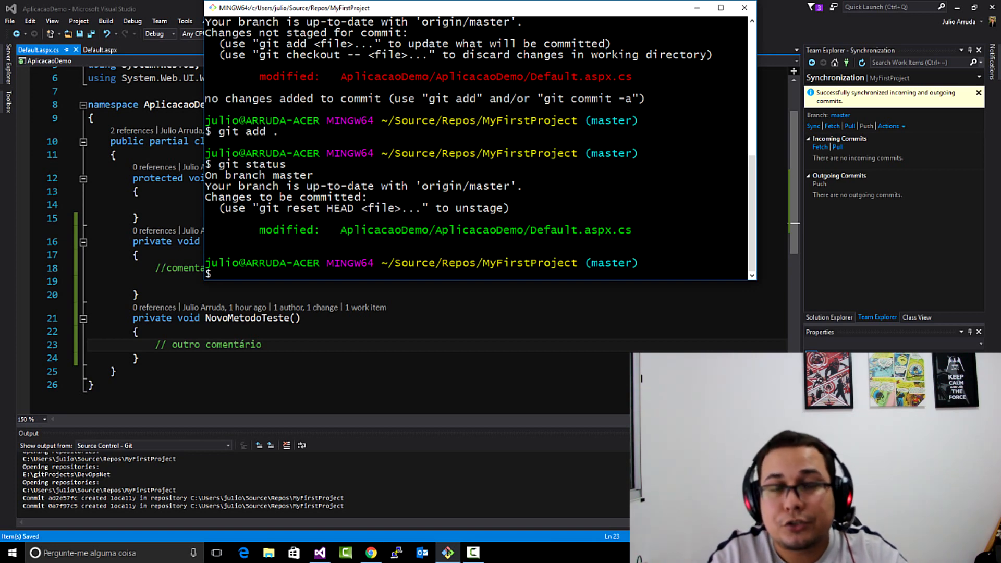
- Commit the staged change from the terminal with the message "Commit via Terminal Incluindo a task #13"
{"action": "type", "text": "git commit -m"}
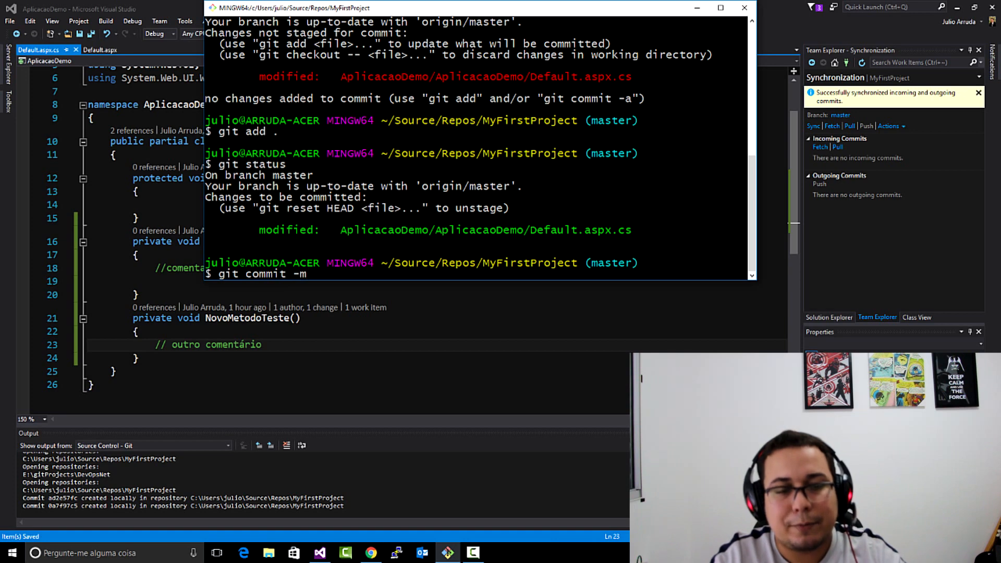
{"action": "type", "text": " \""}
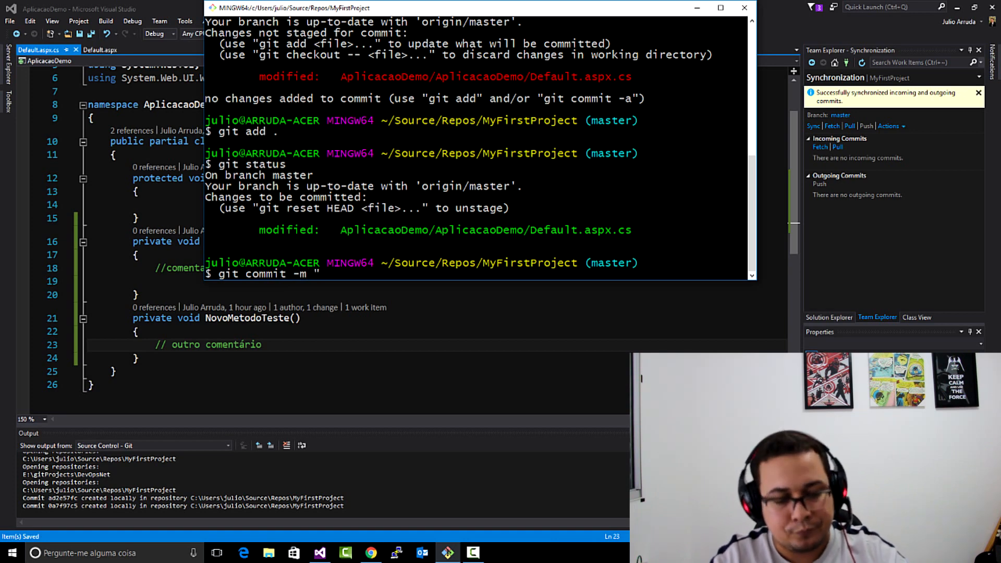
{"action": "type", "text": "Commit v"}
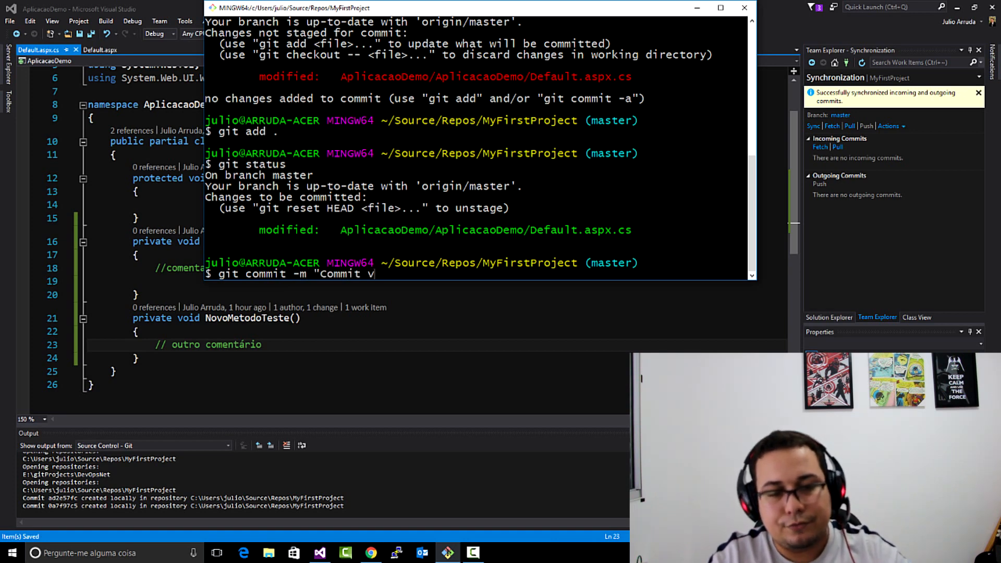
{"action": "type", "text": "ia Terminal "}
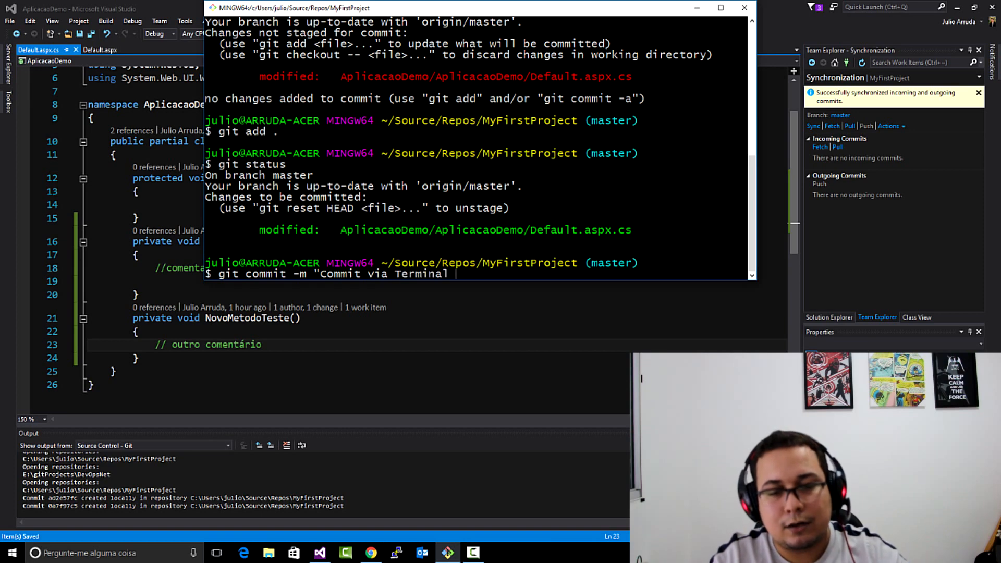
{"action": "type", "text": "Incluindo"}
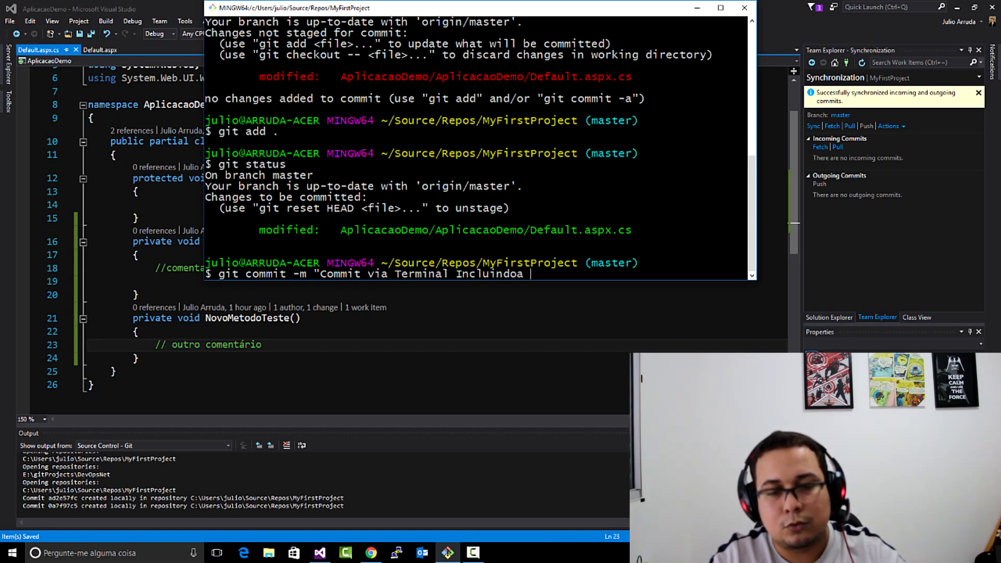
{"action": "type", "text": " a ty"}
{"action": "key", "text": "BackSpace"}
{"action": "type", "text": "as"}
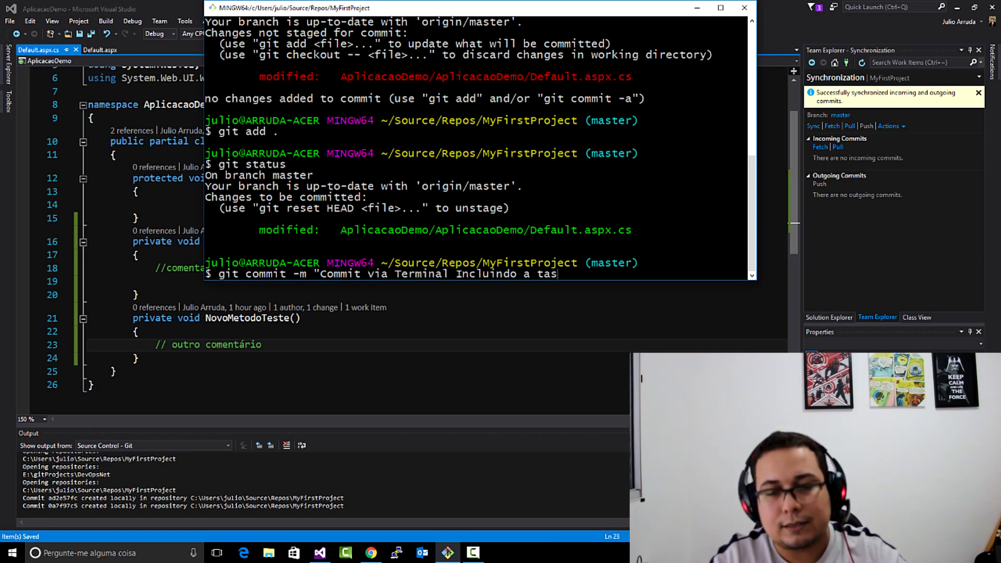
{"action": "type", "text": "k #"}
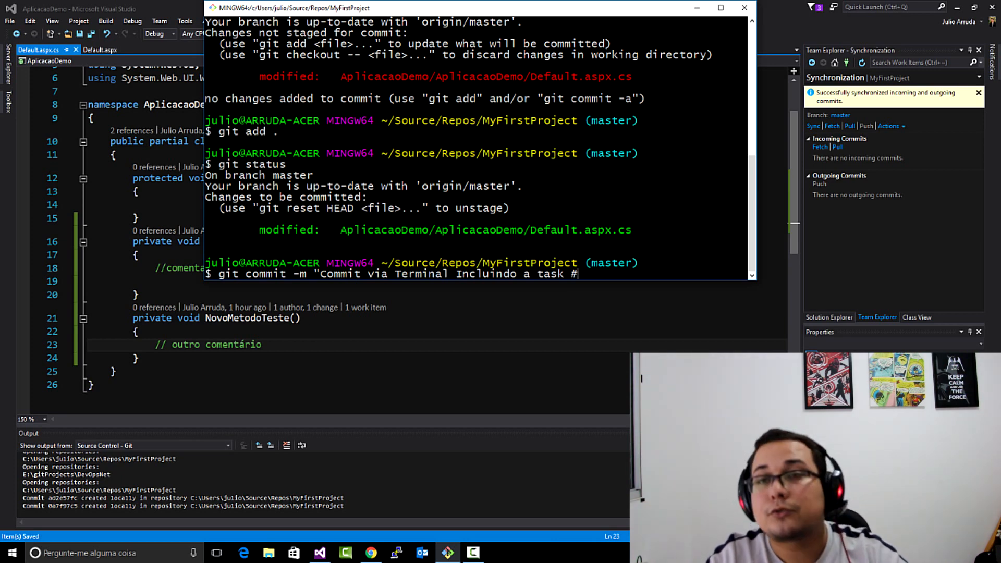
{"action": "type", "text": "13"}
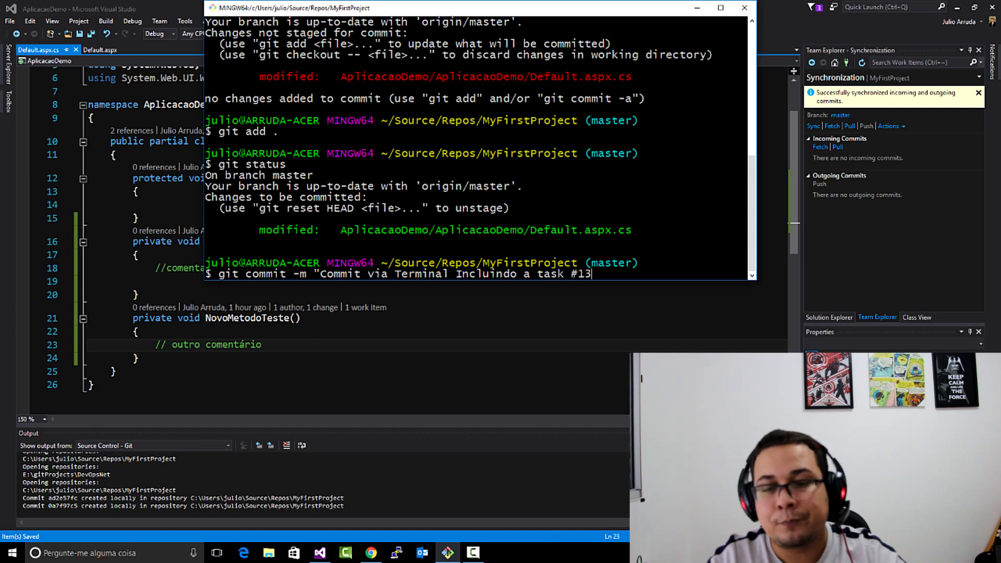
{"action": "type", "text": "\""}
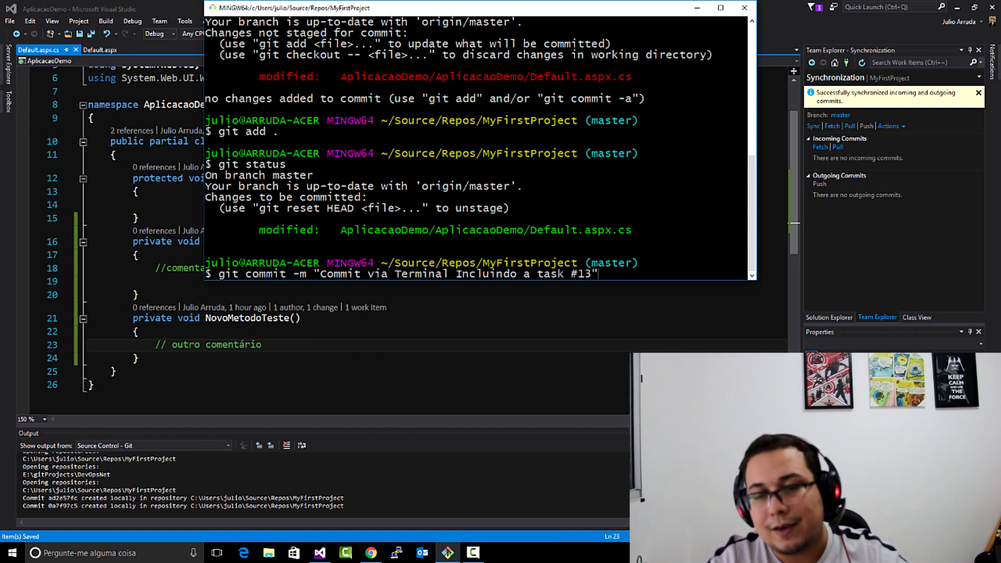
{"action": "key", "text": "Return"}
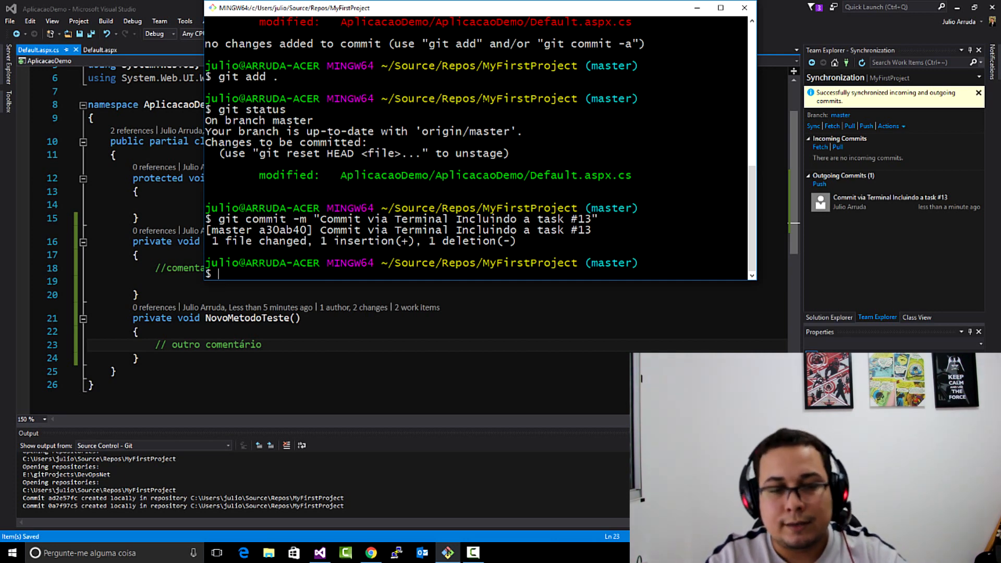
- Push the commit to the remote repository with git push and switch back to the Iteration 1 board in Chrome
{"action": "type", "text": "git push"}
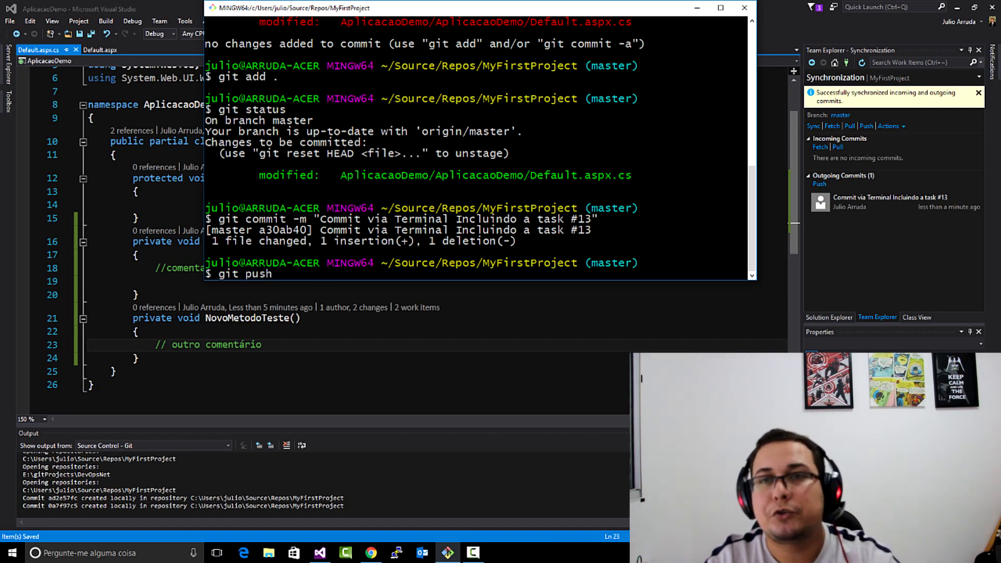
{"action": "key", "text": "Return"}
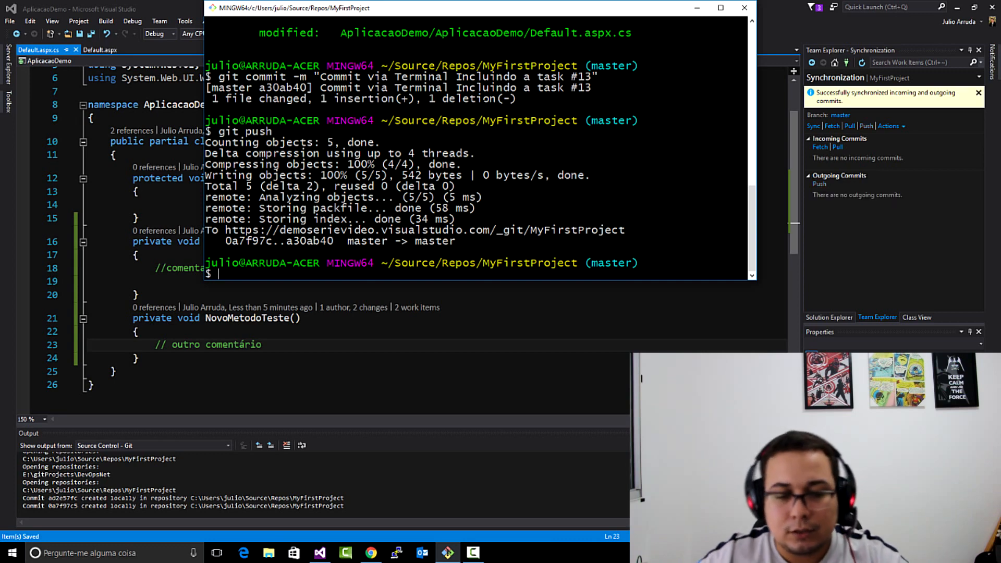
{"action": "left_click", "coordinate": [370, 553]}
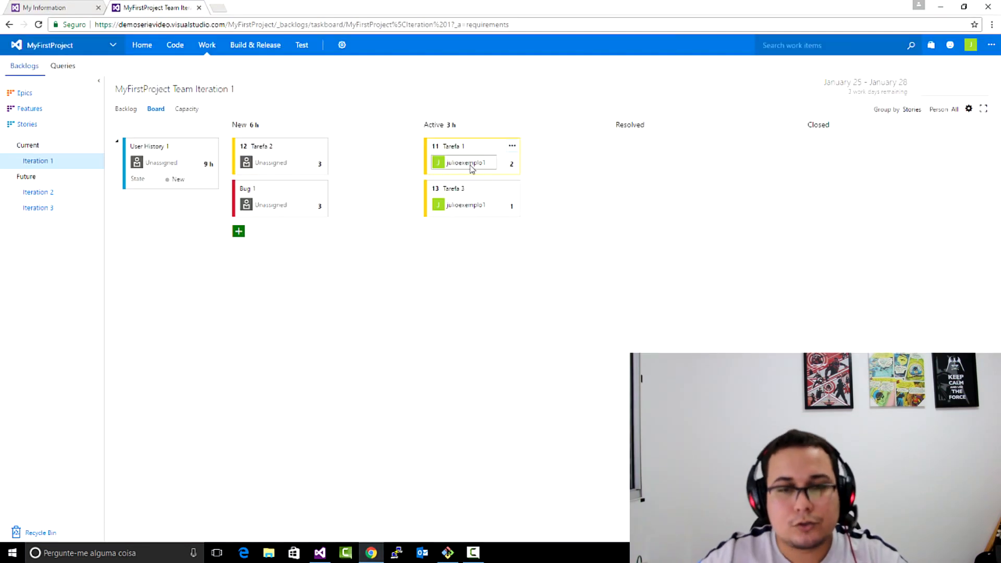
- Open the Tarefa 3 task from the board and view its linked commit "Commit via Terminal Incluindo a task #13"
{"action": "left_click", "coordinate": [447, 189]}
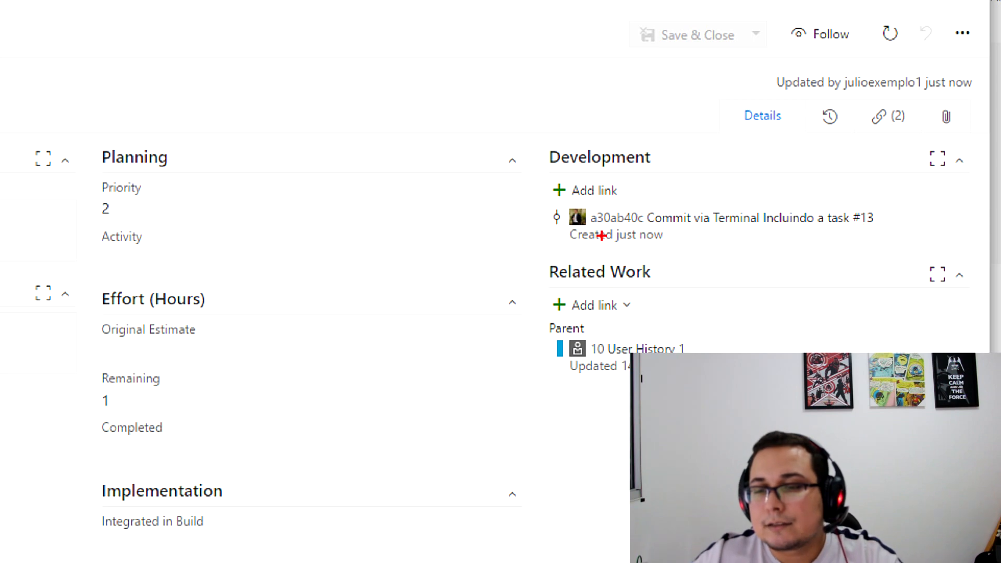
{"action": "left_click_drag", "start_coordinate": [649, 226], "coordinate": [895, 228]}
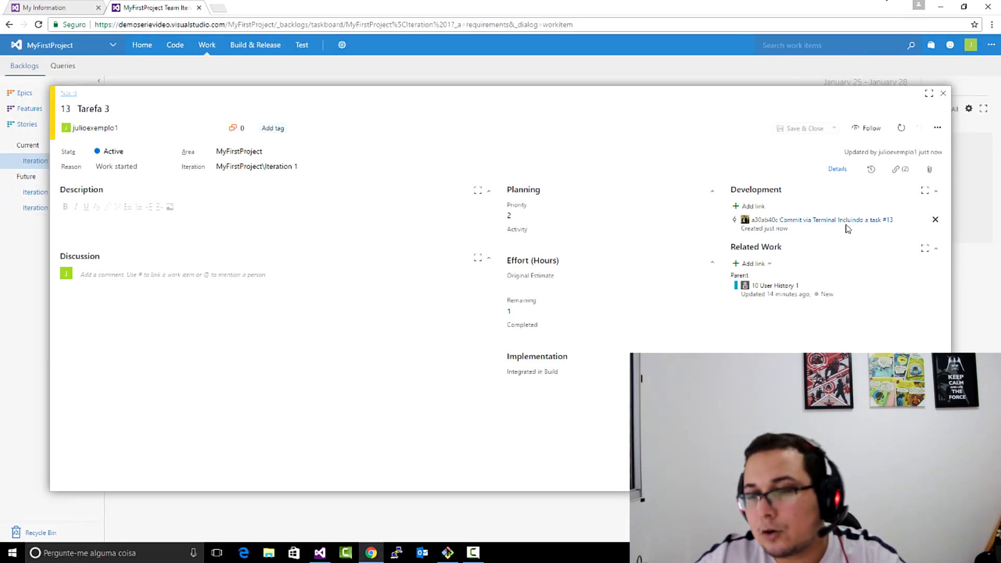
{"action": "left_click", "coordinate": [851, 221]}
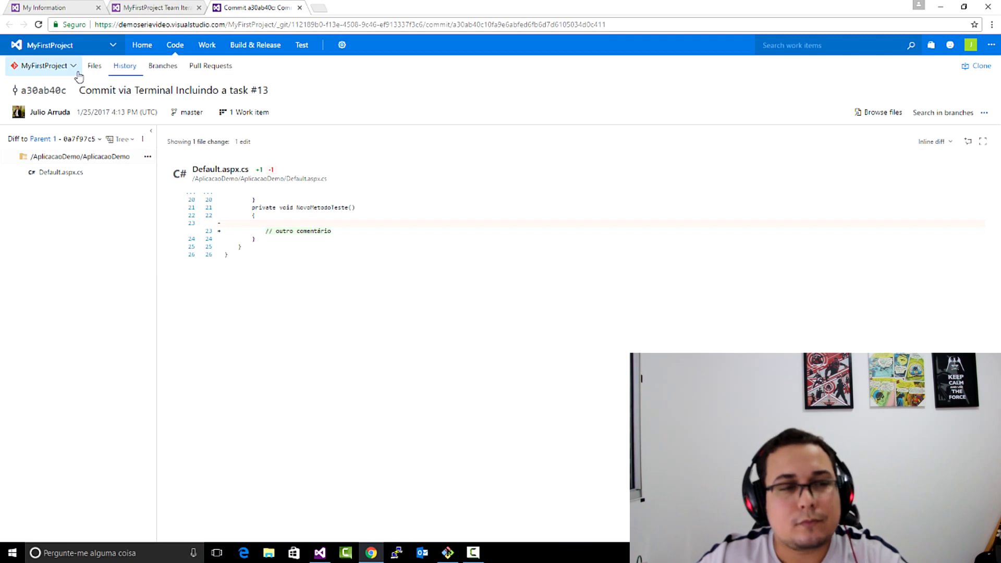
- Show the commit history of MyFirstProject's repository files and expand the full message of the "Incluindo Comentario..." commit
{"action": "left_click", "coordinate": [92, 67]}
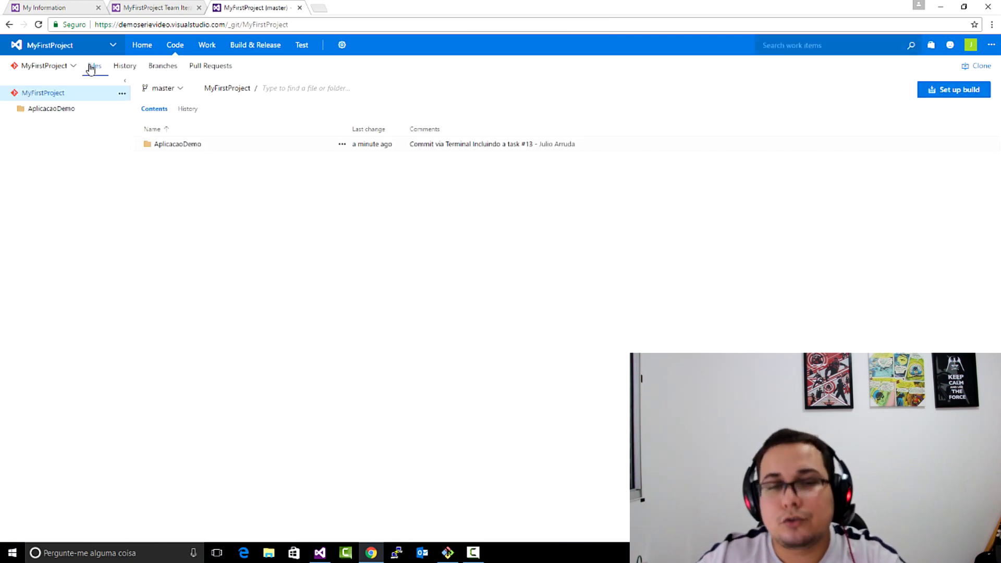
{"action": "left_click", "coordinate": [190, 110]}
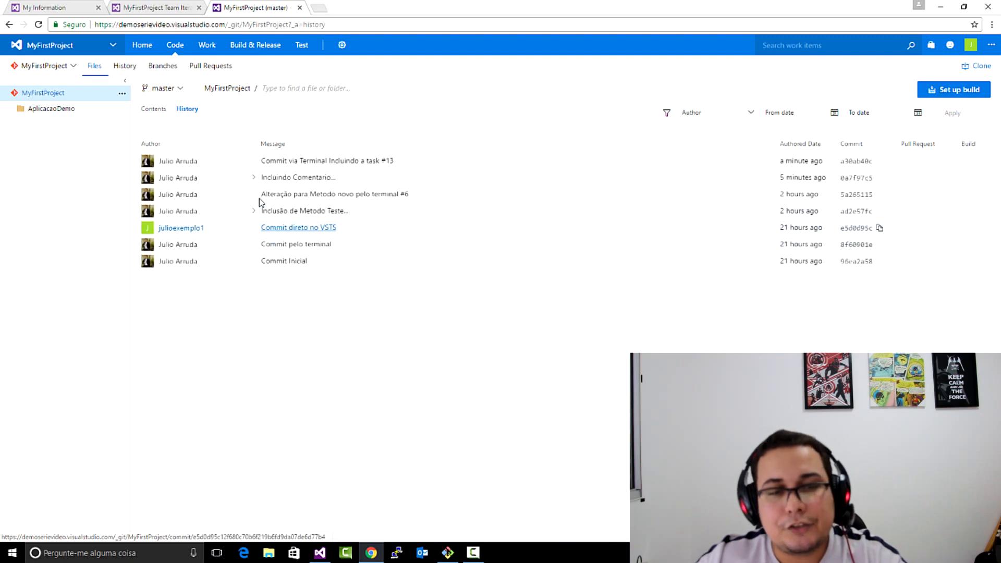
{"action": "left_click", "coordinate": [253, 178]}
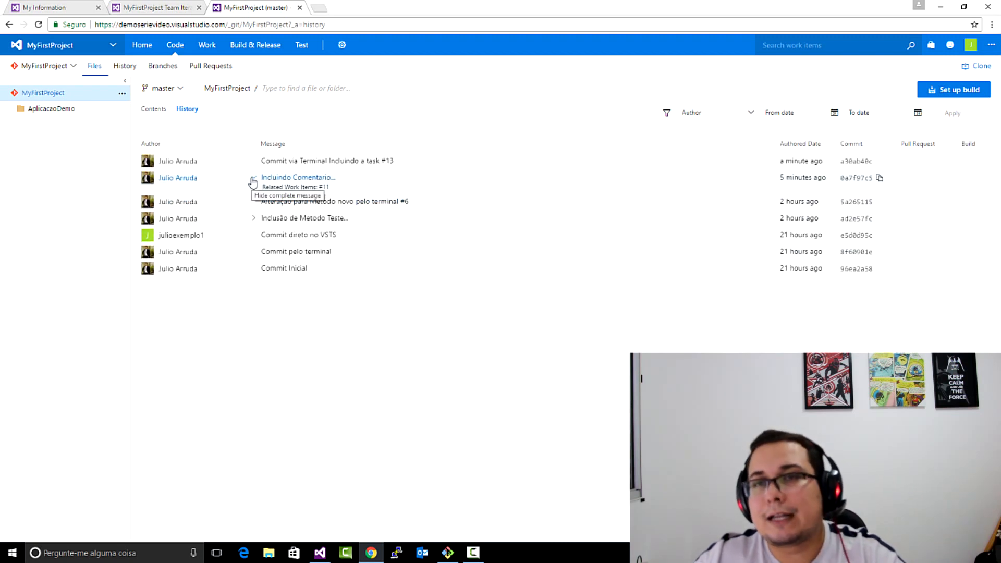
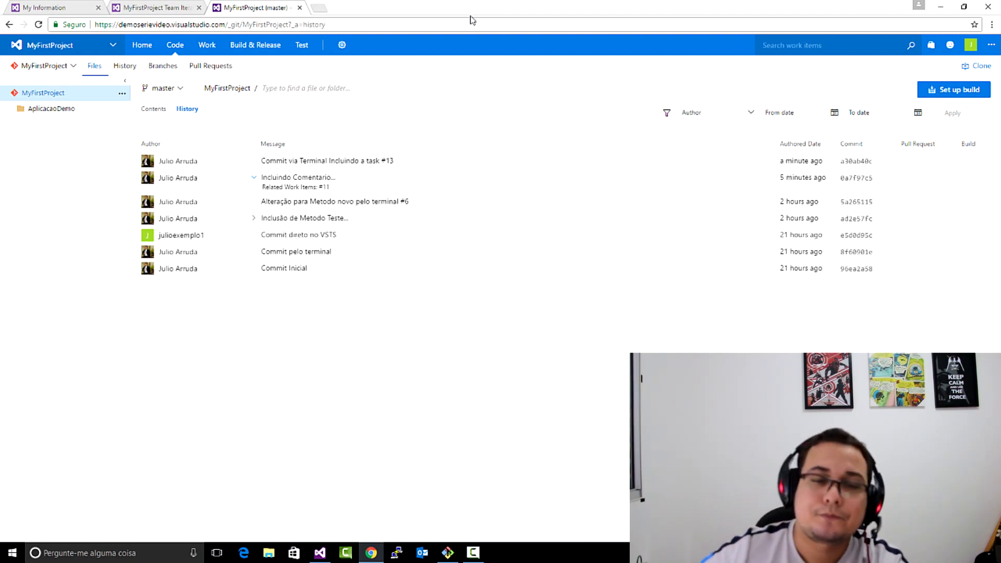
- Switch to Visual Studio and examine the code references of the _Default class in Default.aspx.cs
{"action": "mouse_move", "coordinate": [321, 555]}
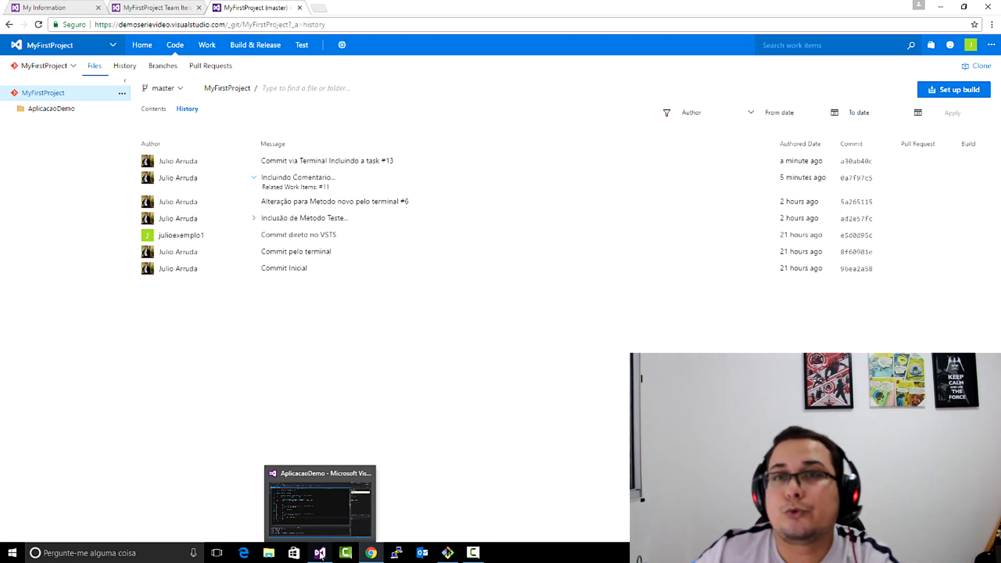
{"action": "left_click", "coordinate": [321, 555]}
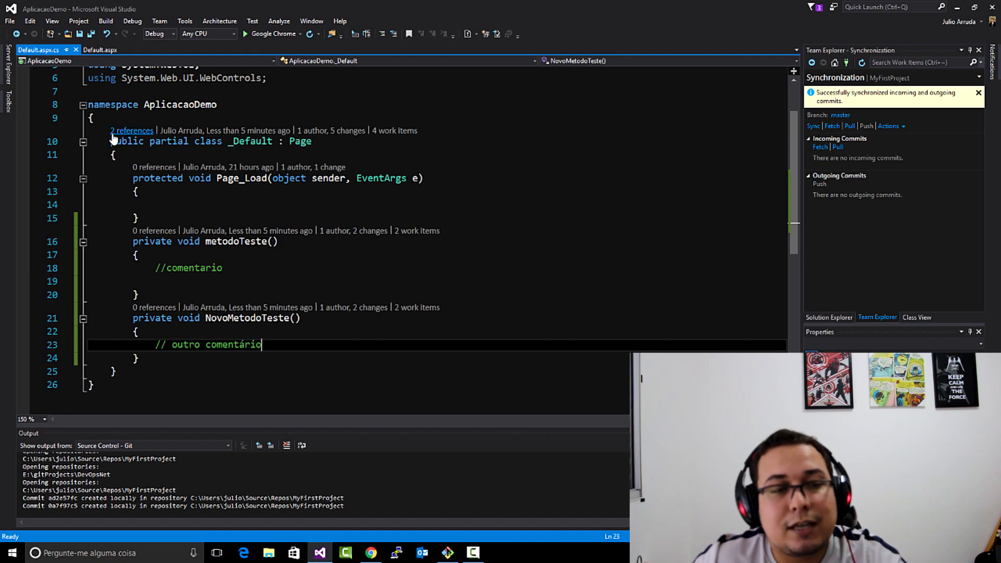
{"action": "left_click", "coordinate": [108, 120]}
{"action": "left_click_drag", "start_coordinate": [94, 118], "coordinate": [313, 141]}
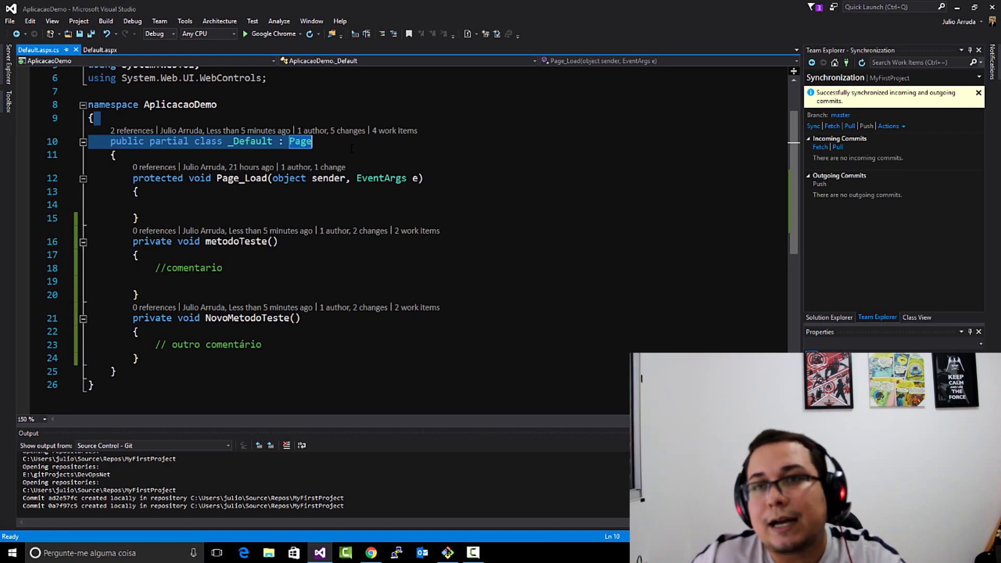
{"action": "left_click", "coordinate": [125, 166]}
{"action": "left_click", "coordinate": [122, 131]}
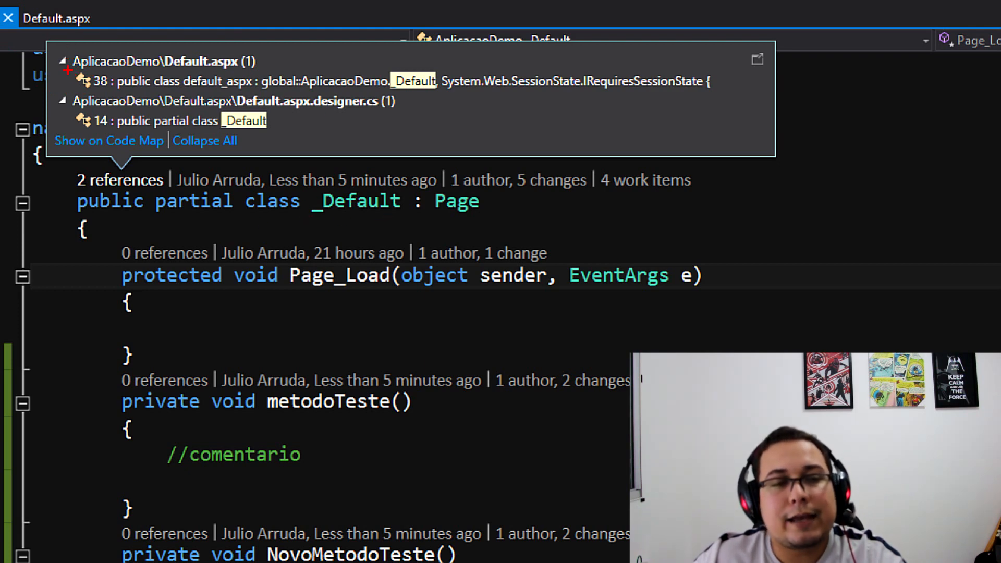
{"action": "left_click_drag", "start_coordinate": [63, 57], "coordinate": [66, 118]}
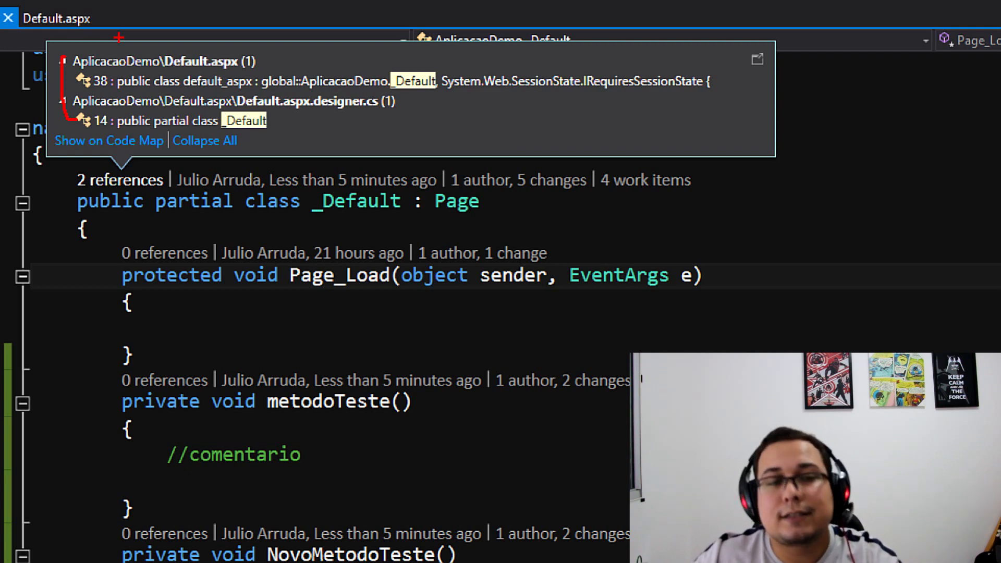
{"action": "key", "text": "Escape"}
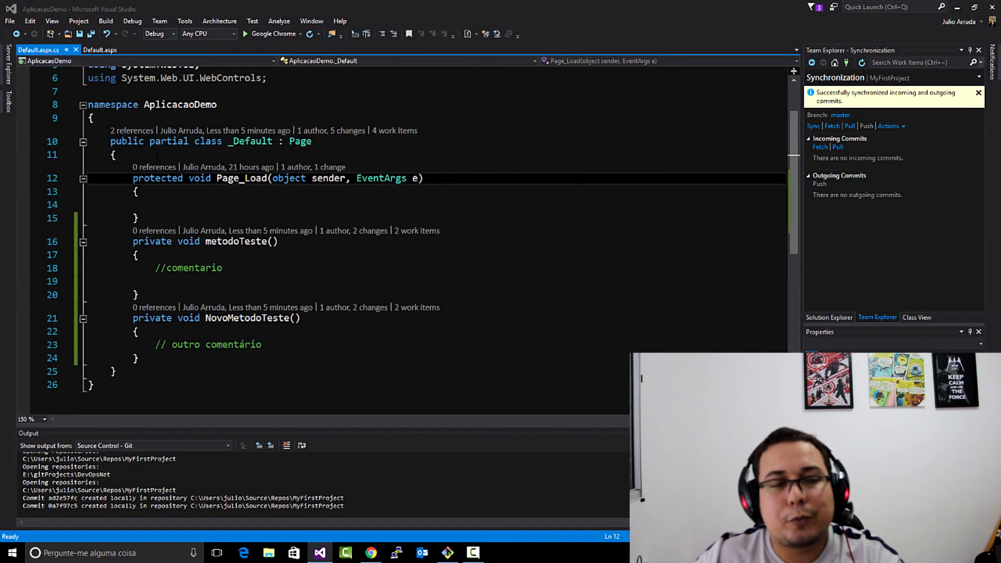
{"action": "left_click", "coordinate": [155, 157]}
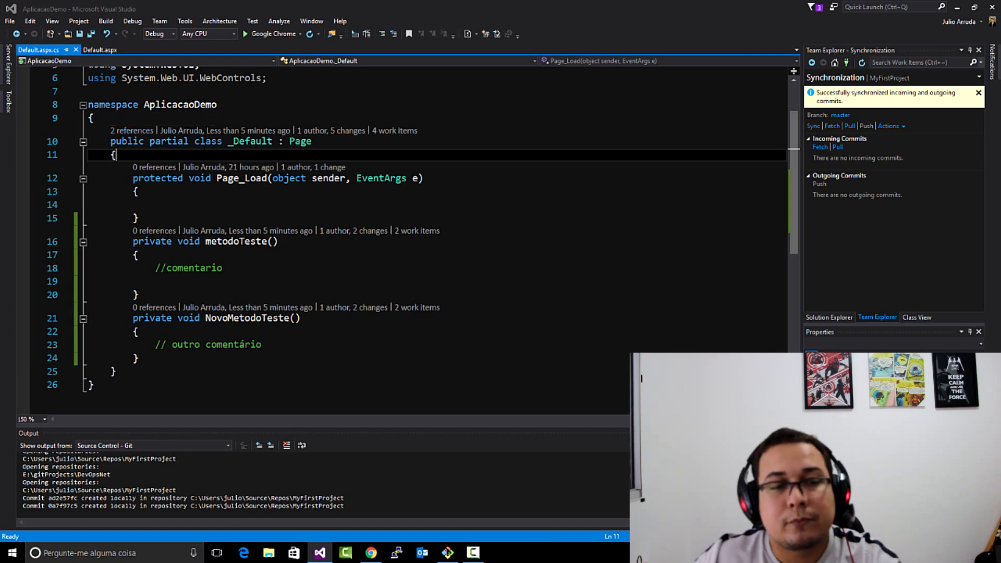
- Examine the team activity chart and the commit list for the _Default class
{"action": "left_click", "coordinate": [201, 131]}
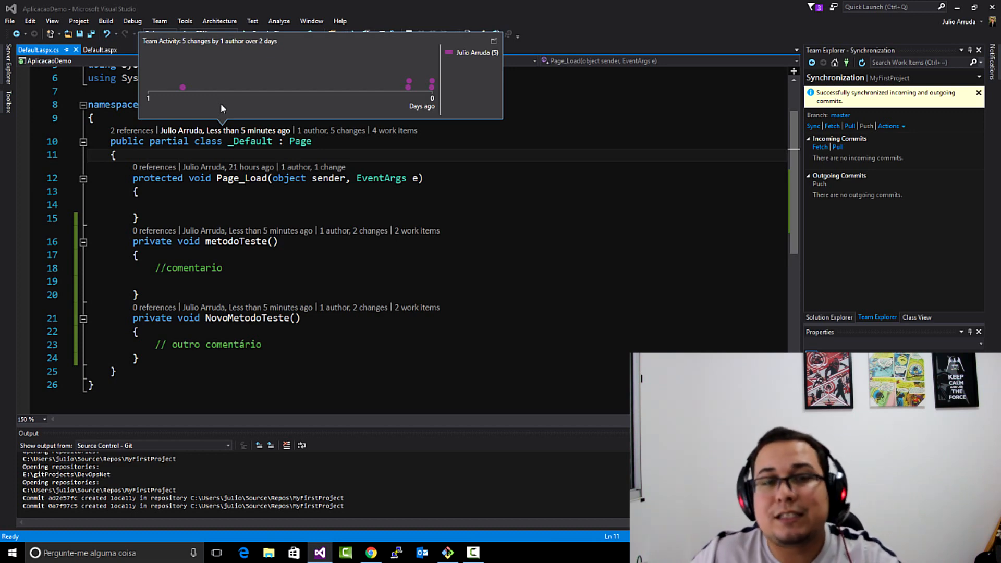
{"action": "left_click", "coordinate": [327, 131]}
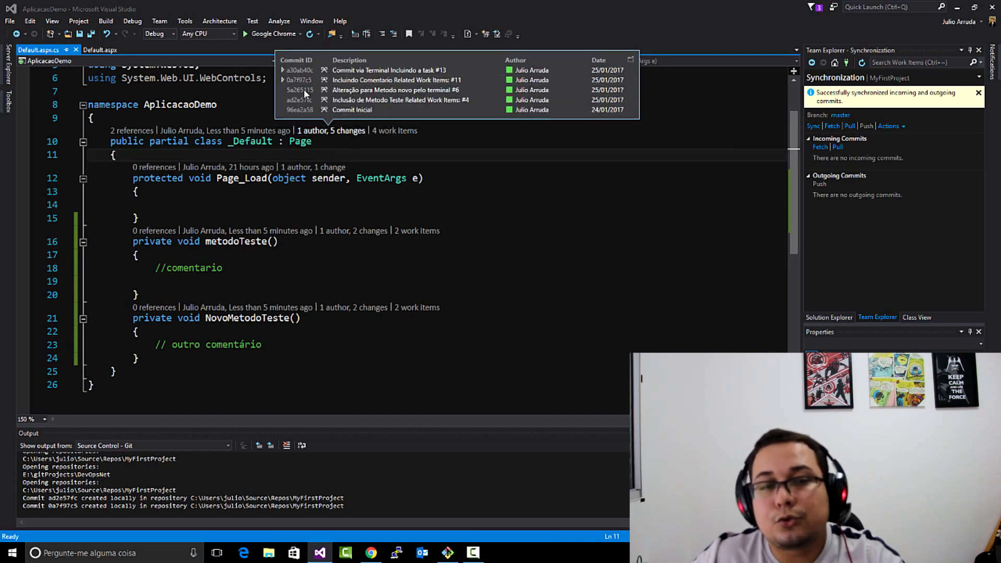
{"action": "mouse_move", "coordinate": [336, 70]}
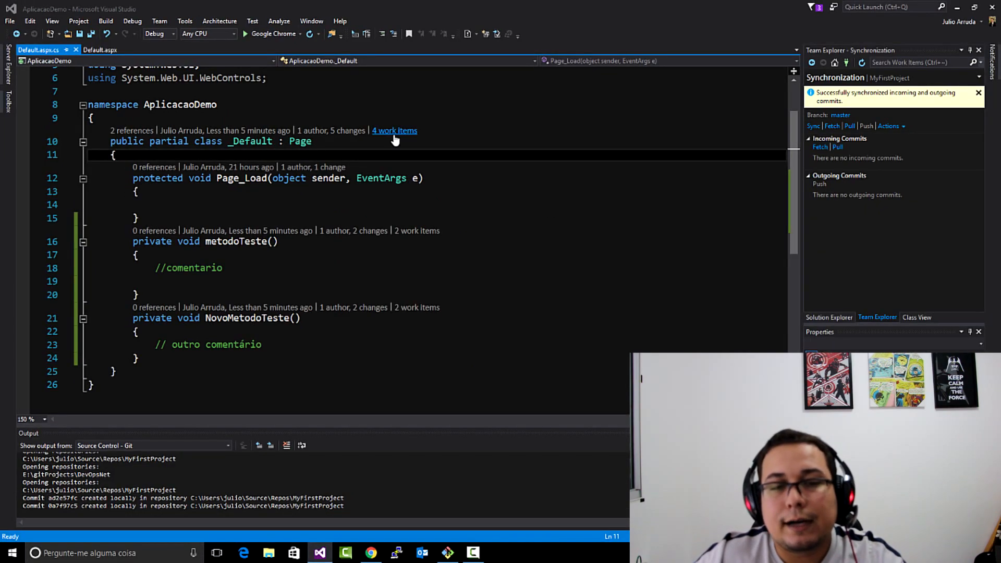
- View the work items linked to the _Default class and to its metodoTeste and NovoMetodoTeste methods
{"action": "left_click", "coordinate": [429, 172]}
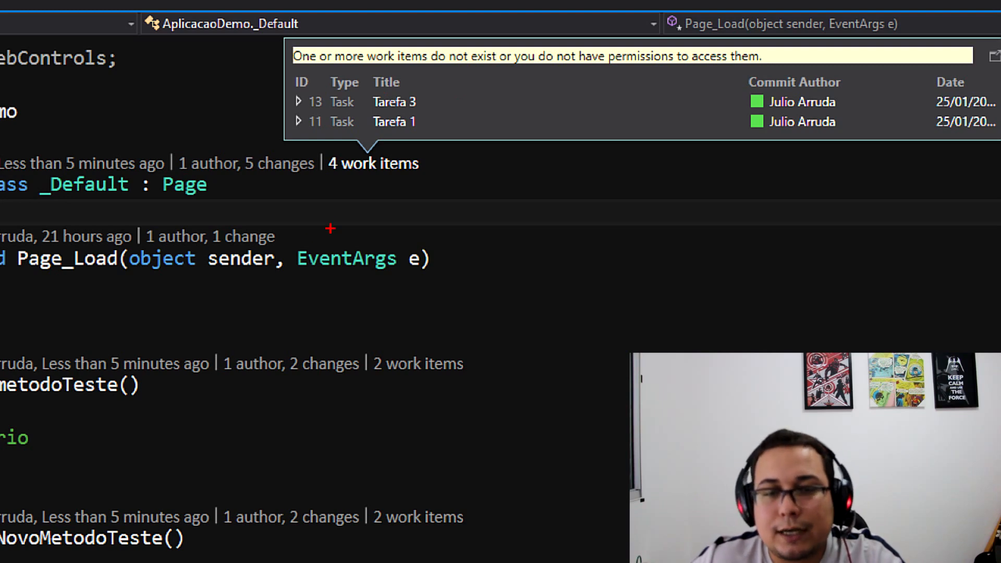
{"action": "left_click_drag", "start_coordinate": [333, 178], "coordinate": [425, 183]}
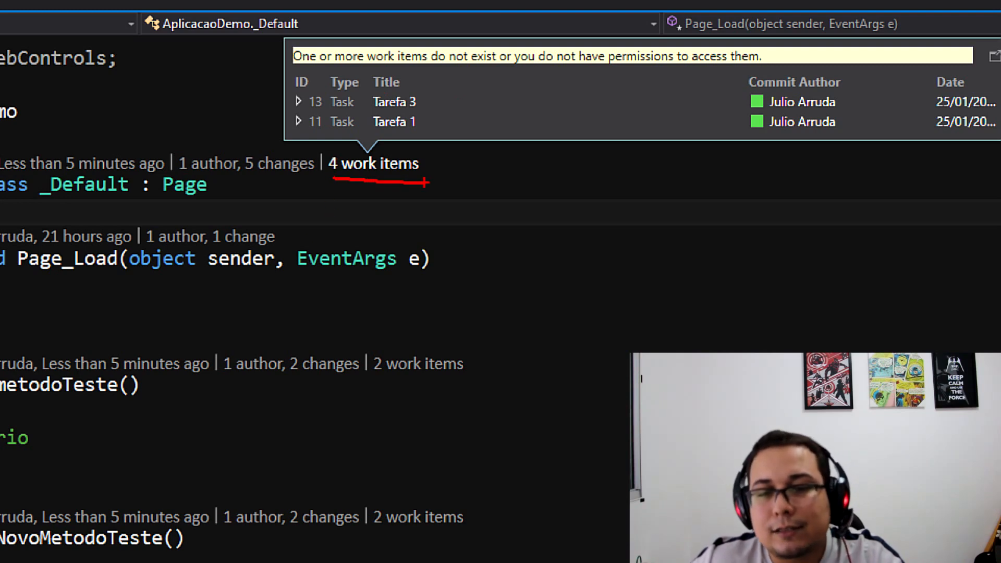
{"action": "left_click_drag", "start_coordinate": [287, 105], "coordinate": [285, 125]}
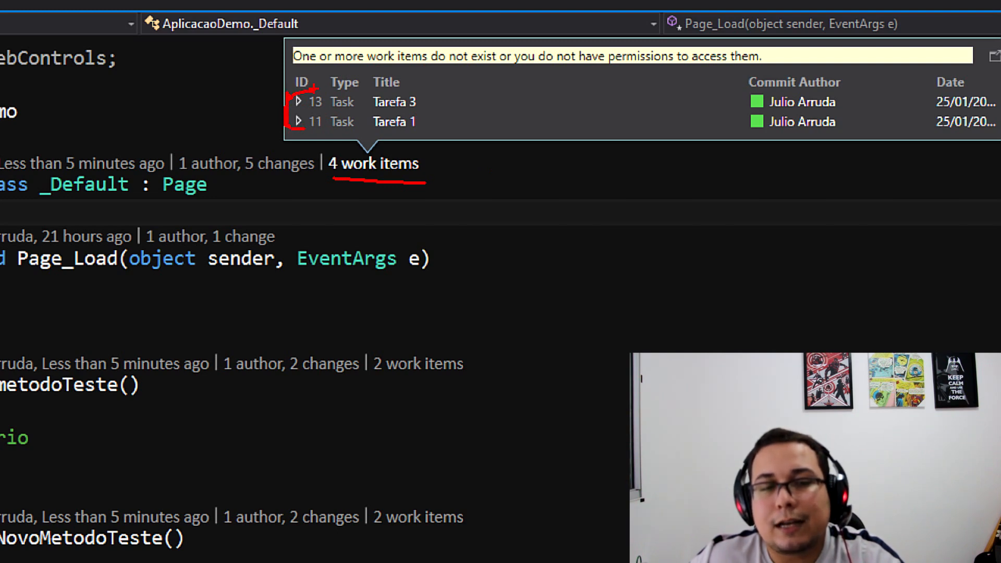
{"action": "key", "text": "Escape"}
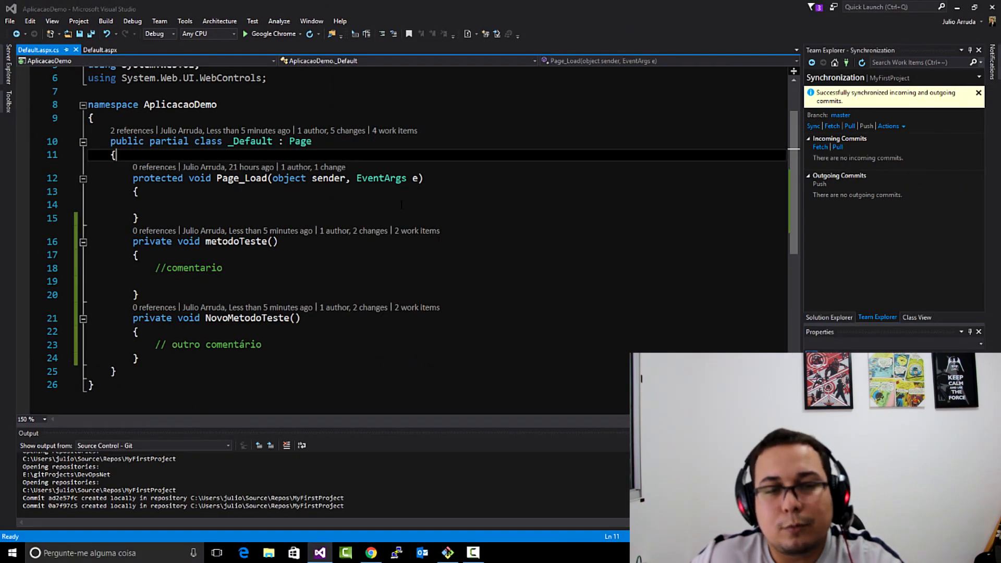
{"action": "left_click", "coordinate": [414, 234]}
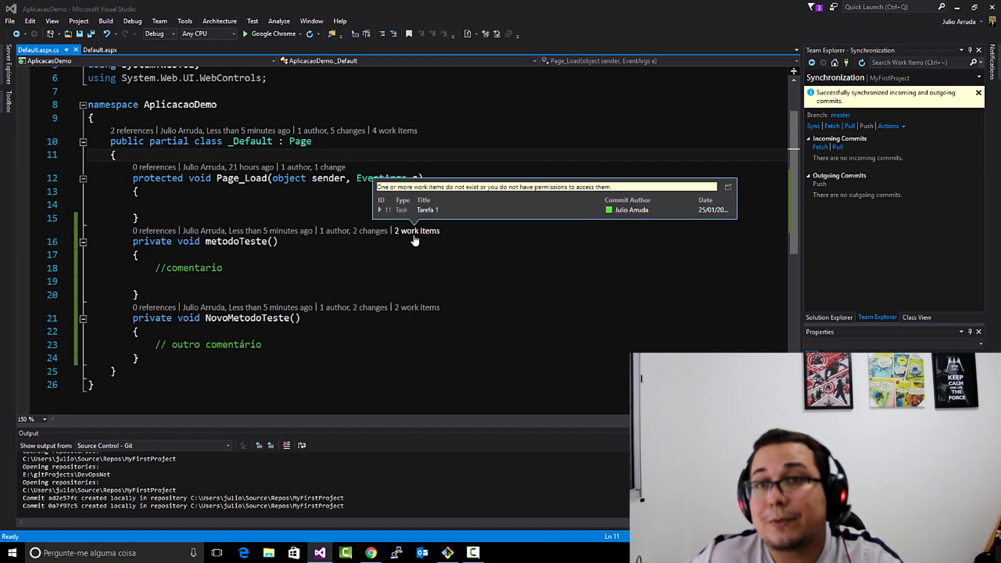
{"action": "left_click", "coordinate": [416, 309]}
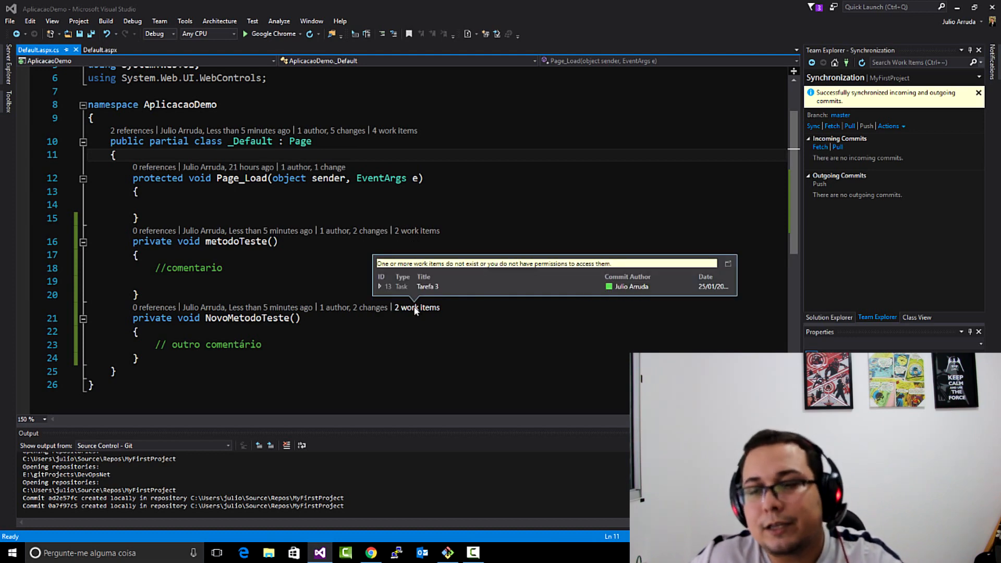
{"action": "left_click", "coordinate": [431, 221]}
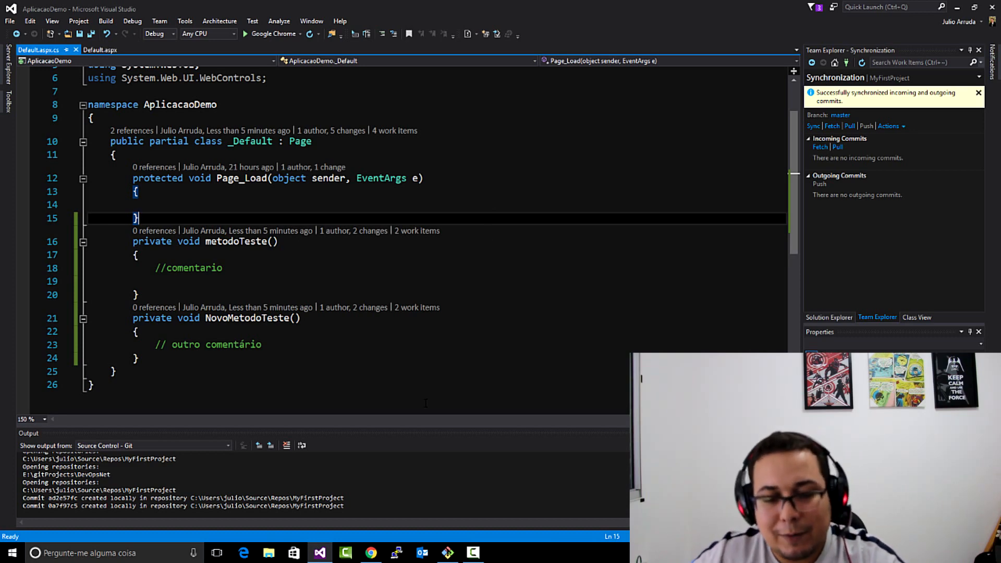
- Switch to Chrome and open the Process administration page of the demoserievideo account
{"action": "left_click", "coordinate": [372, 554]}
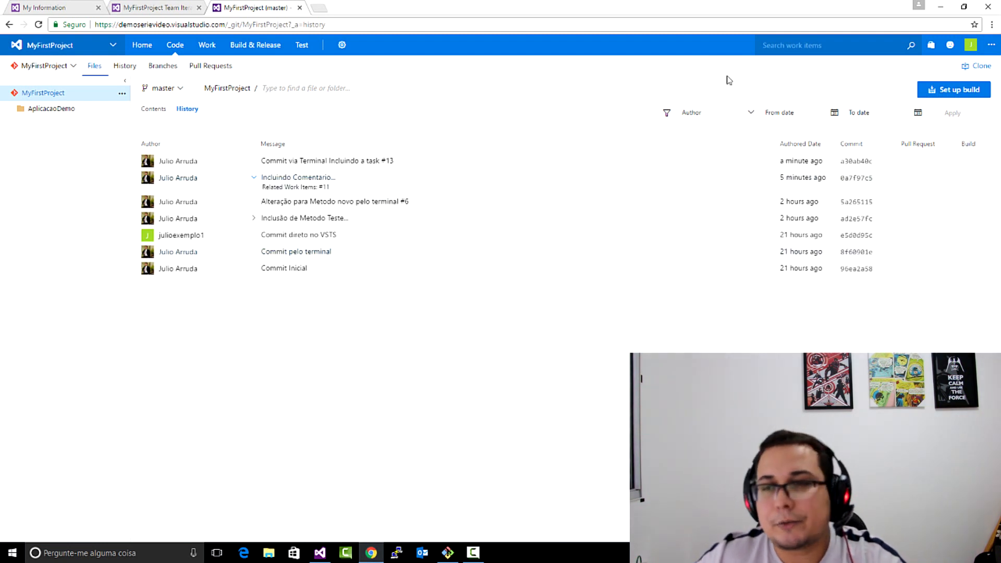
{"action": "left_click", "coordinate": [114, 48]}
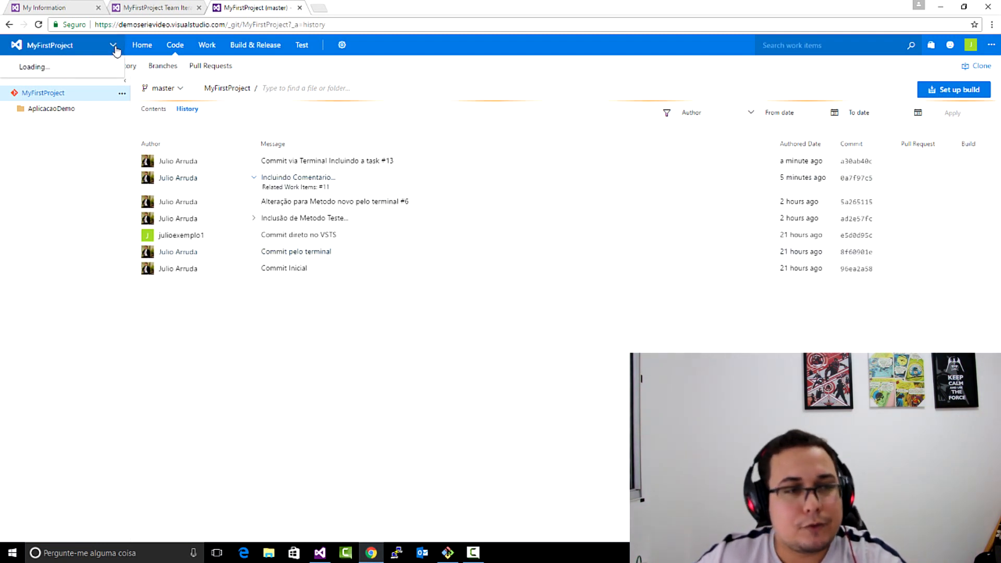
{"action": "left_click", "coordinate": [49, 125]}
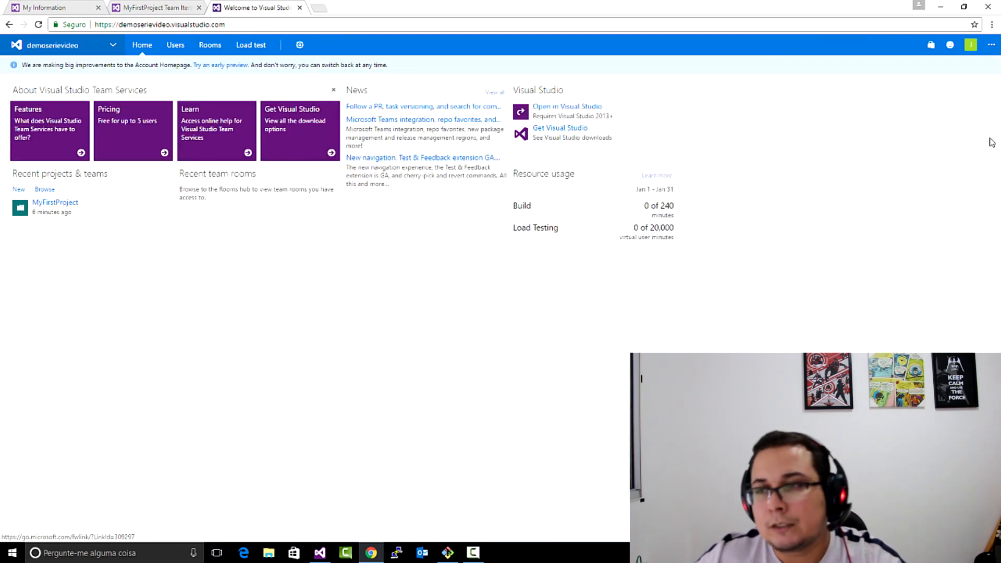
{"action": "left_click", "coordinate": [301, 46]}
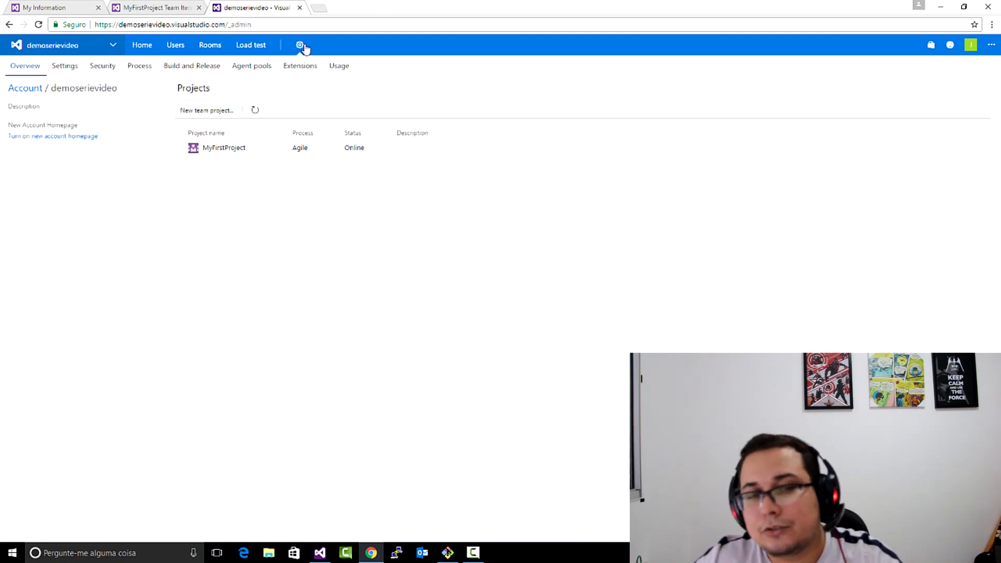
{"action": "left_click", "coordinate": [152, 67]}
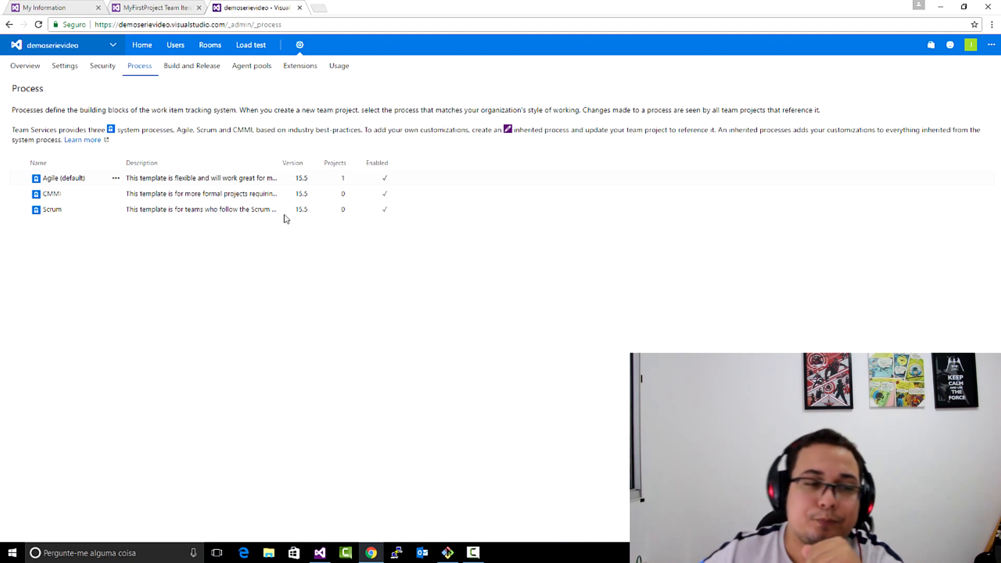
- Check the actions available for the Agile and CMMI processes
{"action": "left_click", "coordinate": [116, 178]}
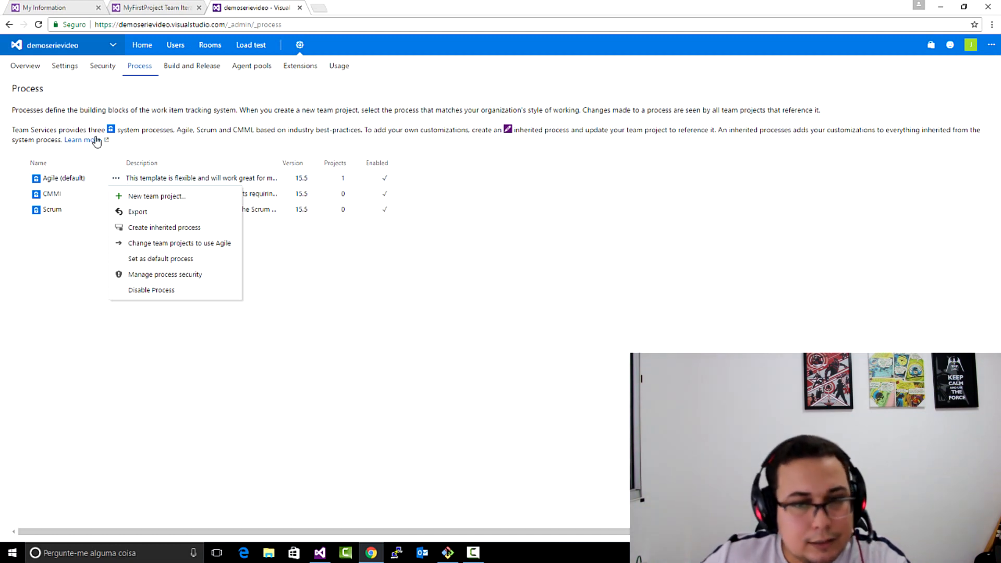
{"action": "left_click", "coordinate": [91, 198]}
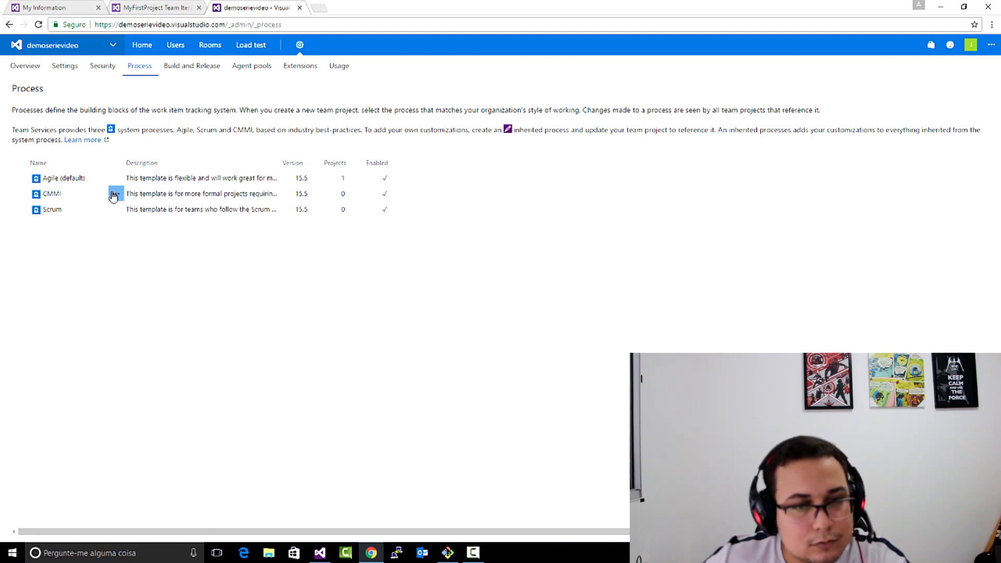
{"action": "left_click", "coordinate": [114, 195]}
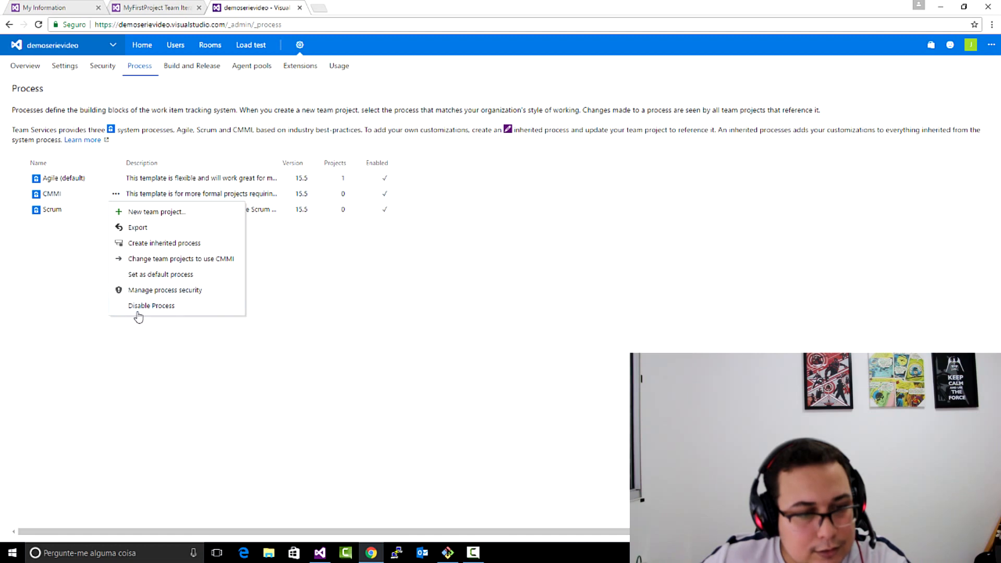
- View the Scrum process overview and switch to the Agile process overview
{"action": "left_click", "coordinate": [50, 210]}
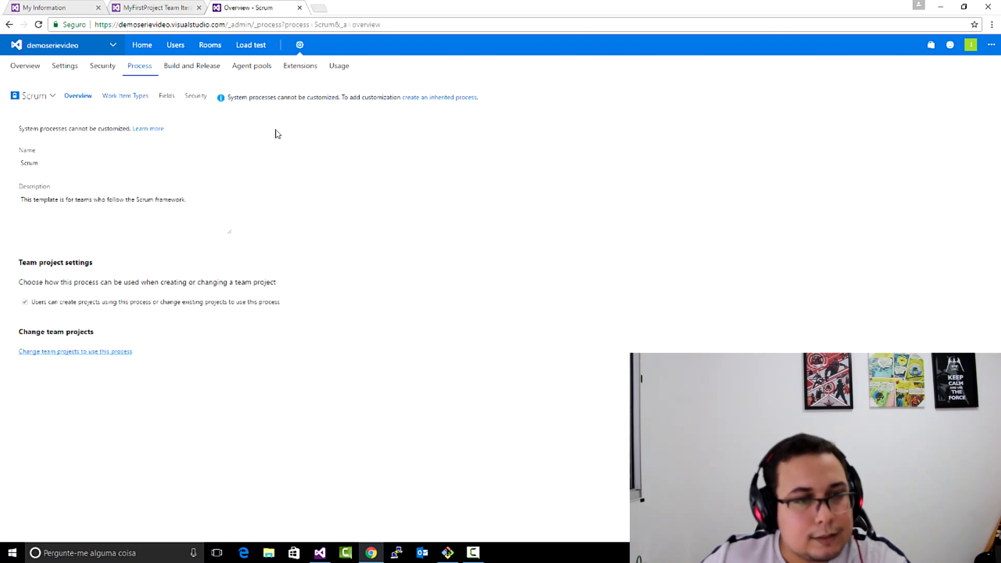
{"action": "left_click", "coordinate": [33, 98]}
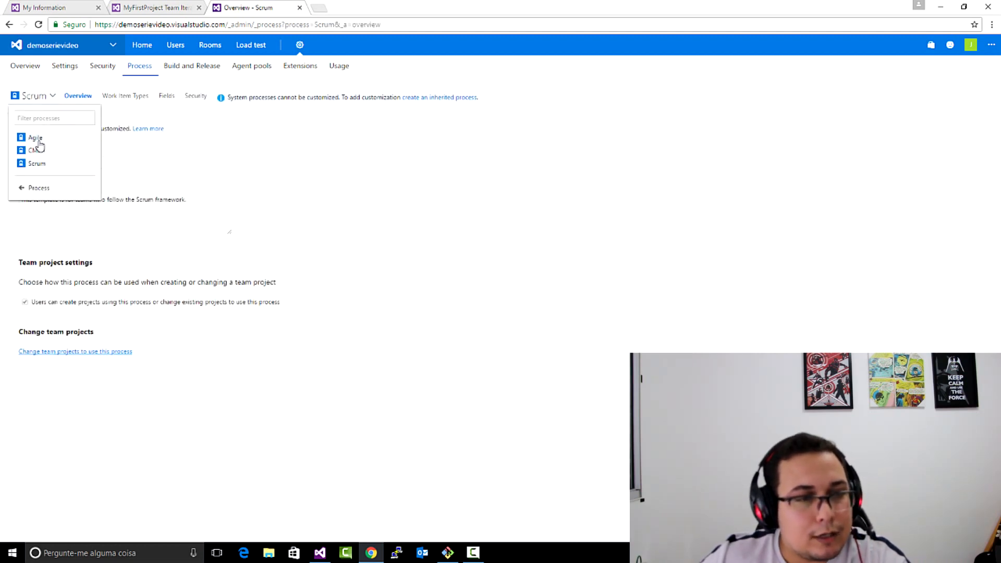
{"action": "left_click", "coordinate": [35, 137]}
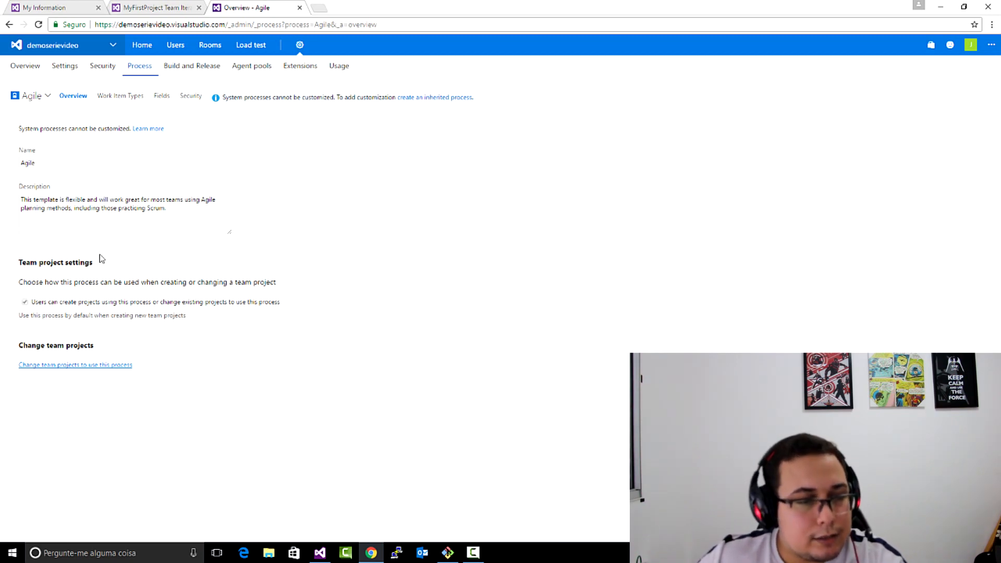
- Browse the Agile process's work item types, checking Bug's fields, states, backlogs and overview, and Test Case's layout
{"action": "left_click", "coordinate": [113, 98]}
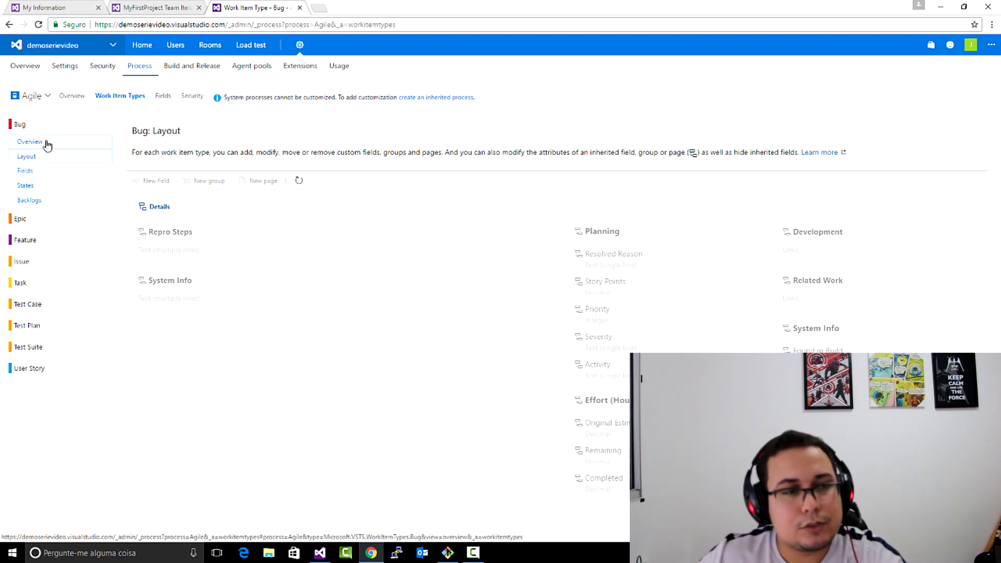
{"action": "left_click", "coordinate": [24, 172]}
{"action": "left_click", "coordinate": [25, 185]}
{"action": "left_click", "coordinate": [29, 201]}
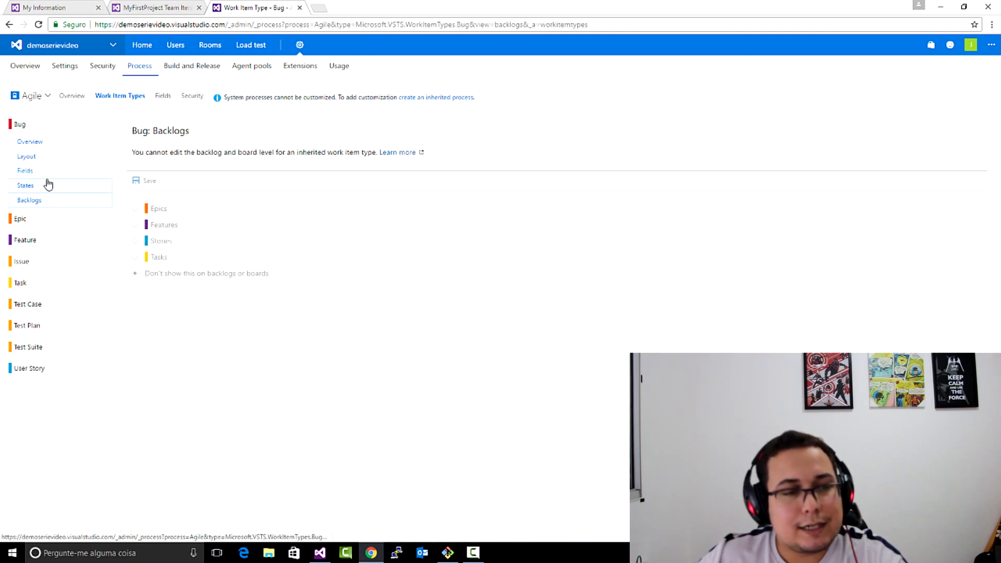
{"action": "left_click", "coordinate": [37, 140]}
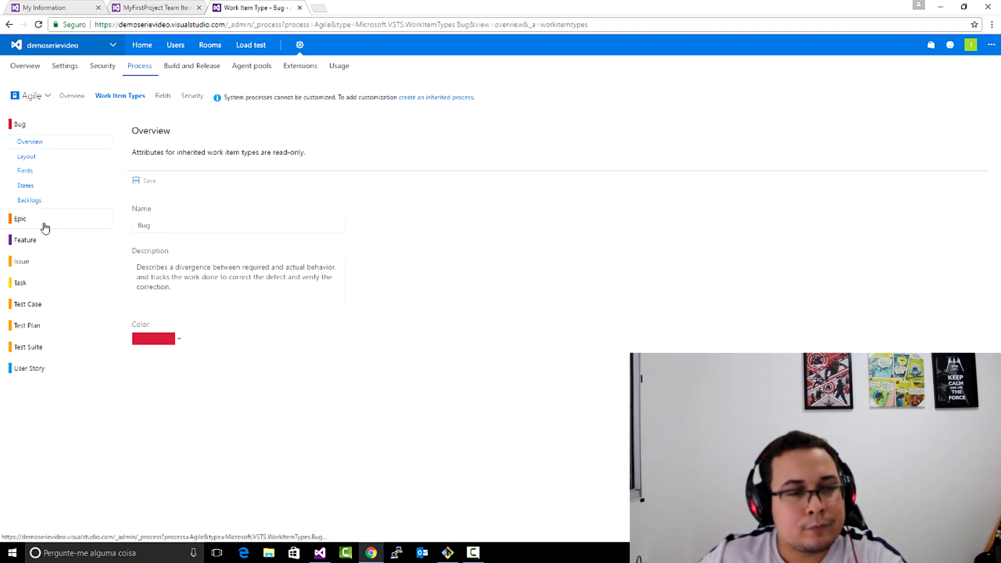
{"action": "left_click", "coordinate": [62, 263]}
{"action": "left_click", "coordinate": [66, 295]}
{"action": "left_click", "coordinate": [89, 307]}
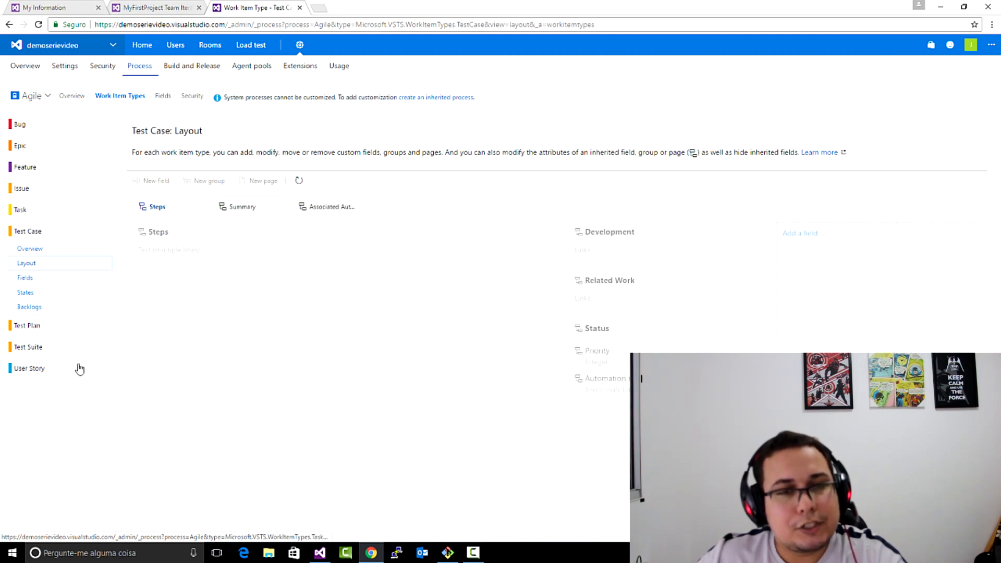
- Create an inherited process from Agile named "Agile Personalizado"
{"action": "left_click", "coordinate": [468, 99]}
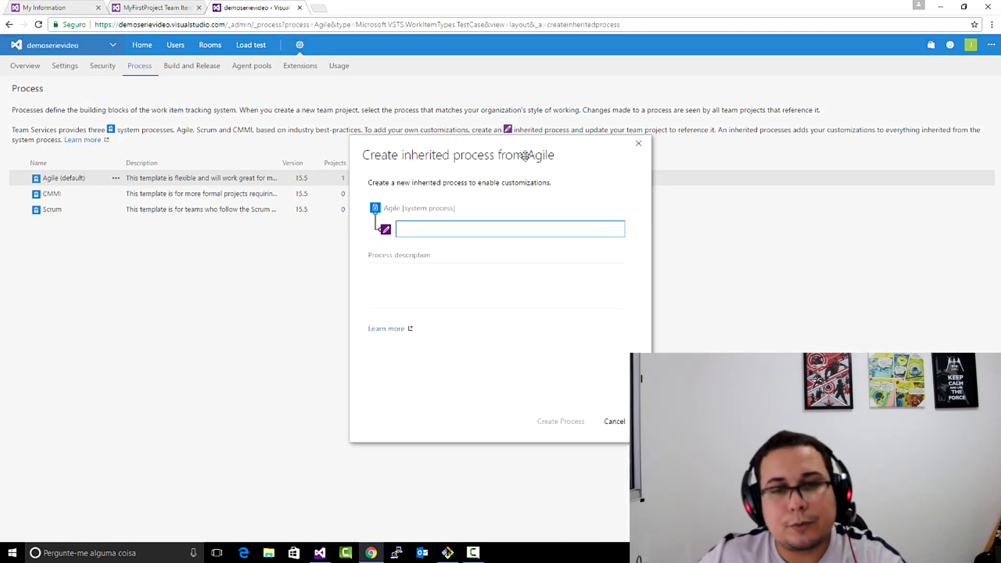
{"action": "type", "text": "A"}
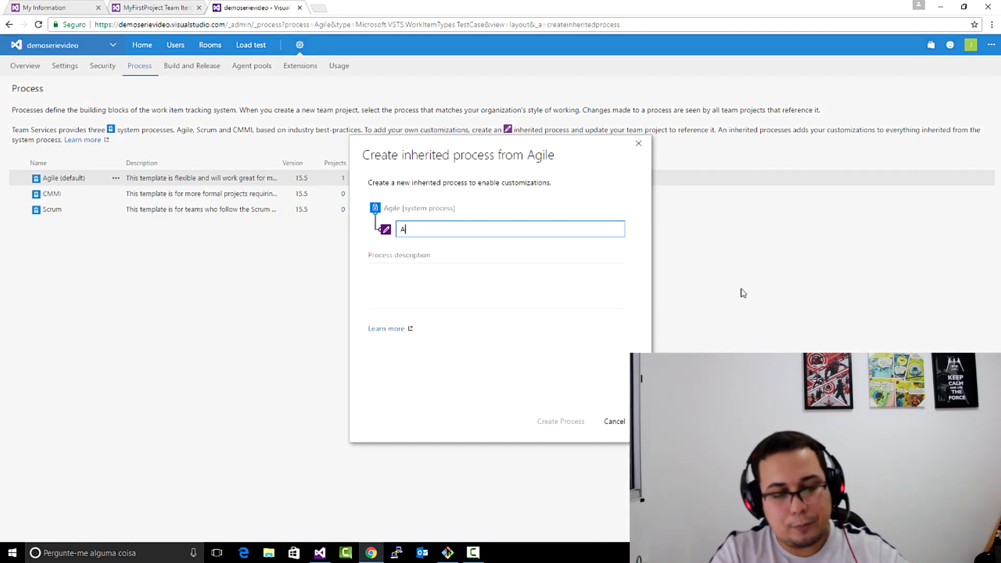
{"action": "type", "text": "gile Perso"}
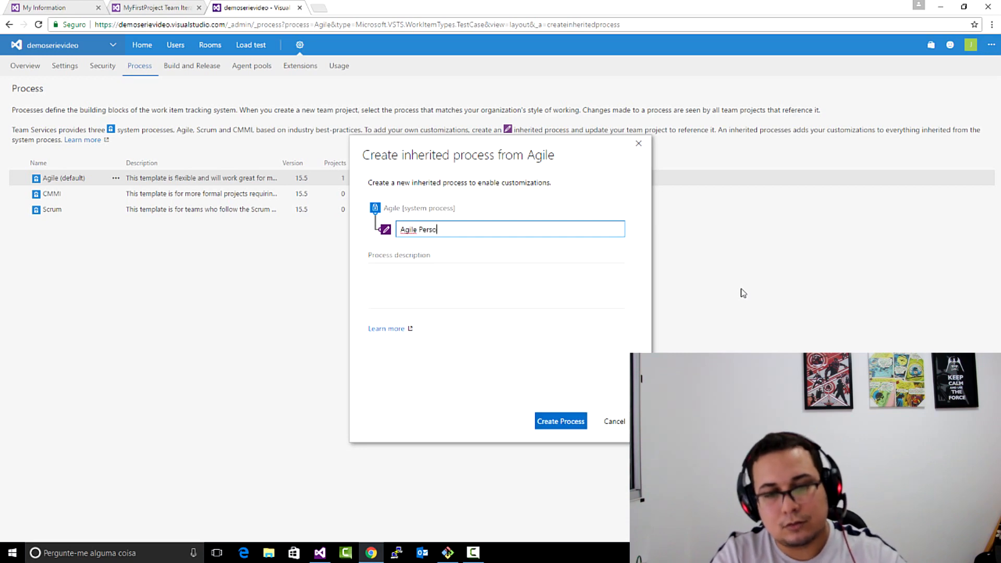
{"action": "type", "text": "nalizado"}
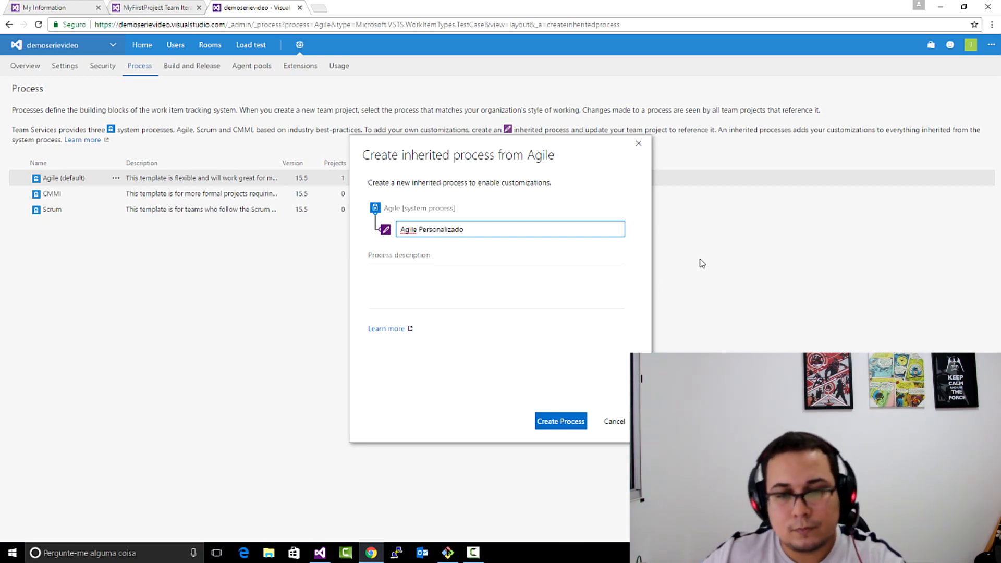
{"action": "left_click", "coordinate": [573, 433]}
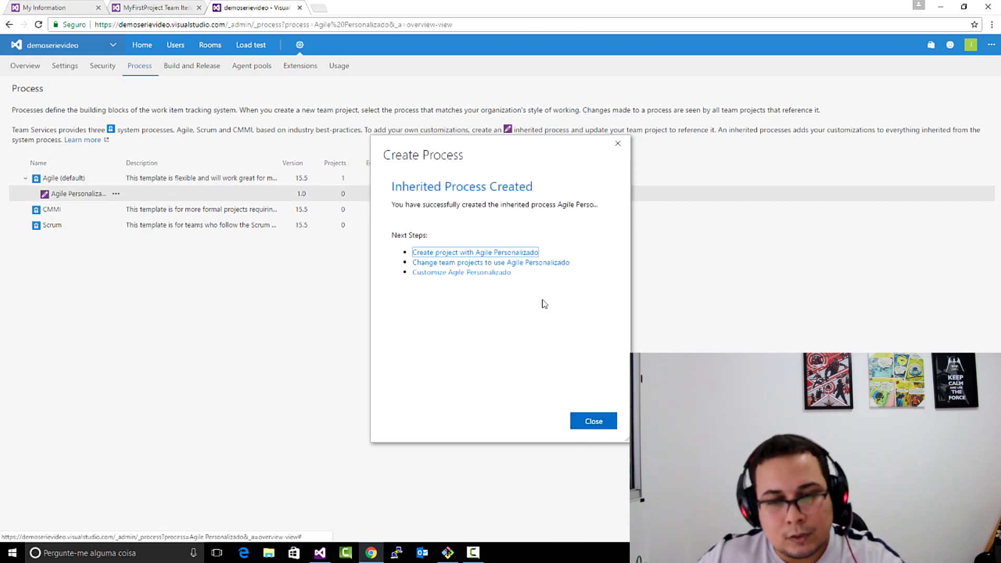
- Open Agile Personalizado for customization and create a black work item type named "NewType"
{"action": "left_click", "coordinate": [497, 273]}
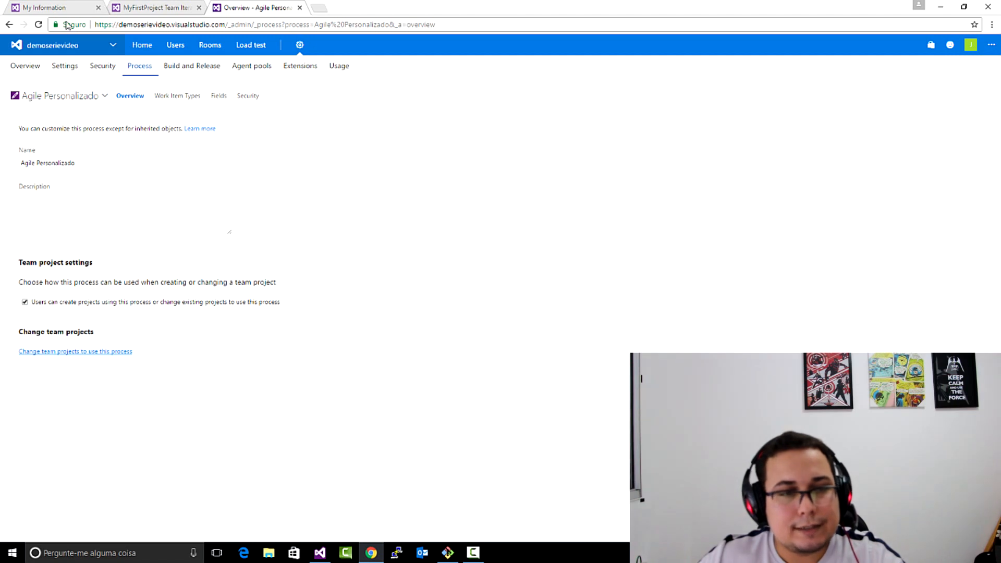
{"action": "left_click", "coordinate": [171, 99]}
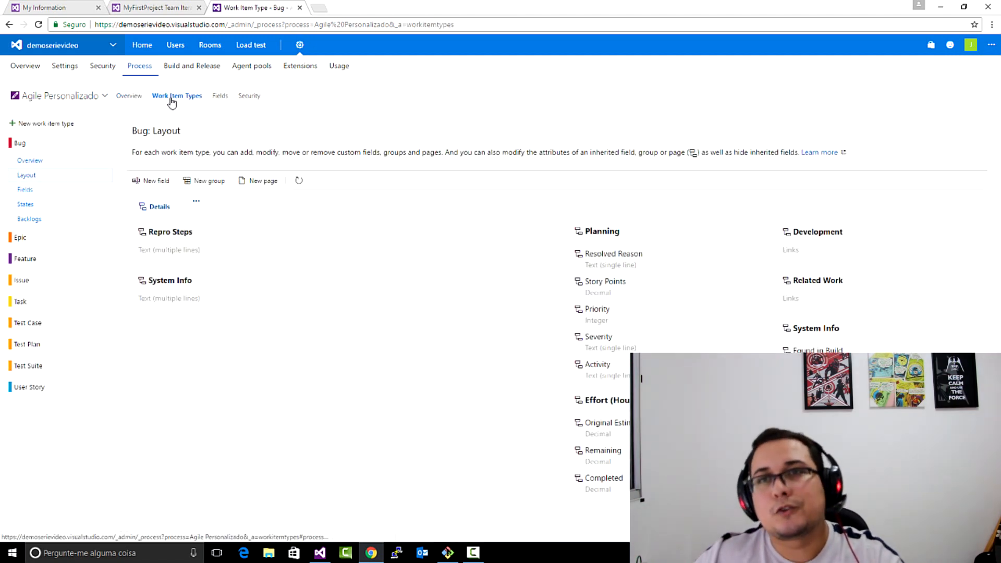
{"action": "left_click", "coordinate": [73, 125]}
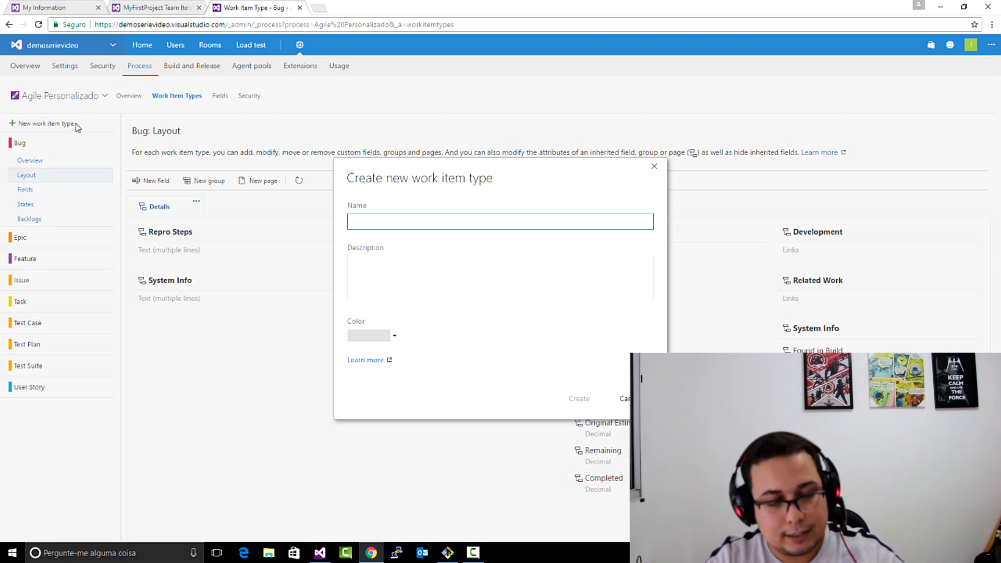
{"action": "type", "text": "NewType"}
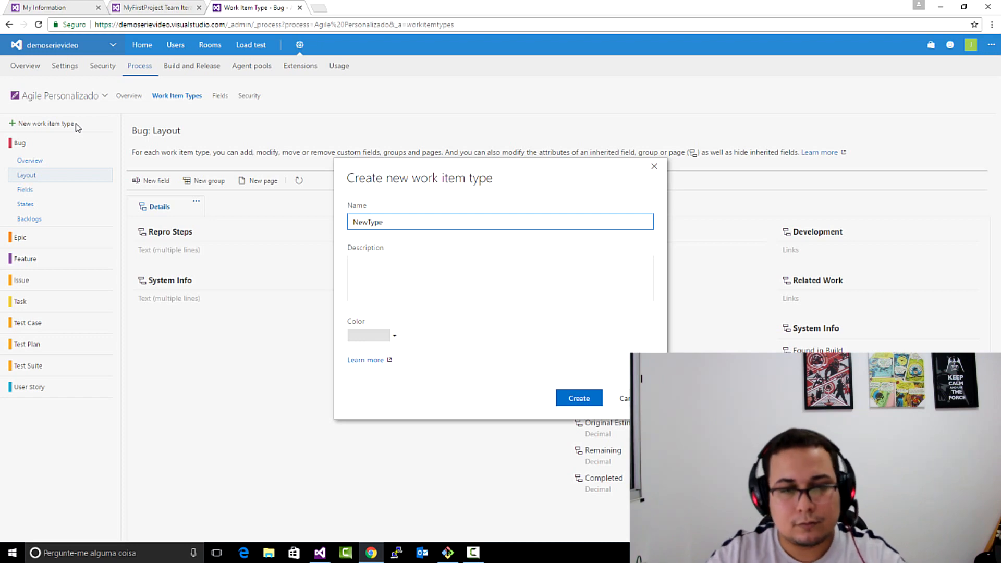
{"action": "left_click", "coordinate": [396, 337]}
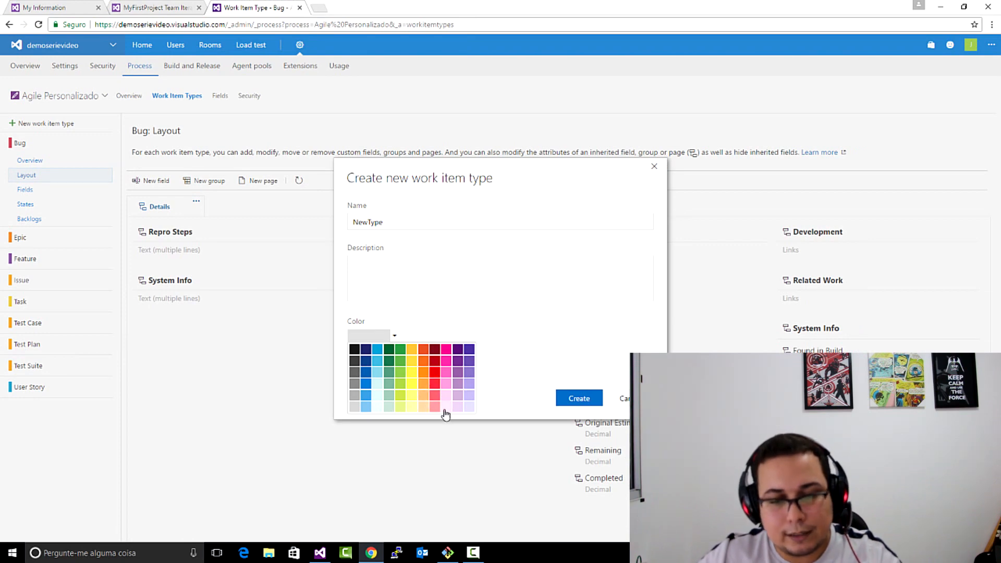
{"action": "left_click", "coordinate": [354, 349]}
{"action": "left_click", "coordinate": [588, 401]}
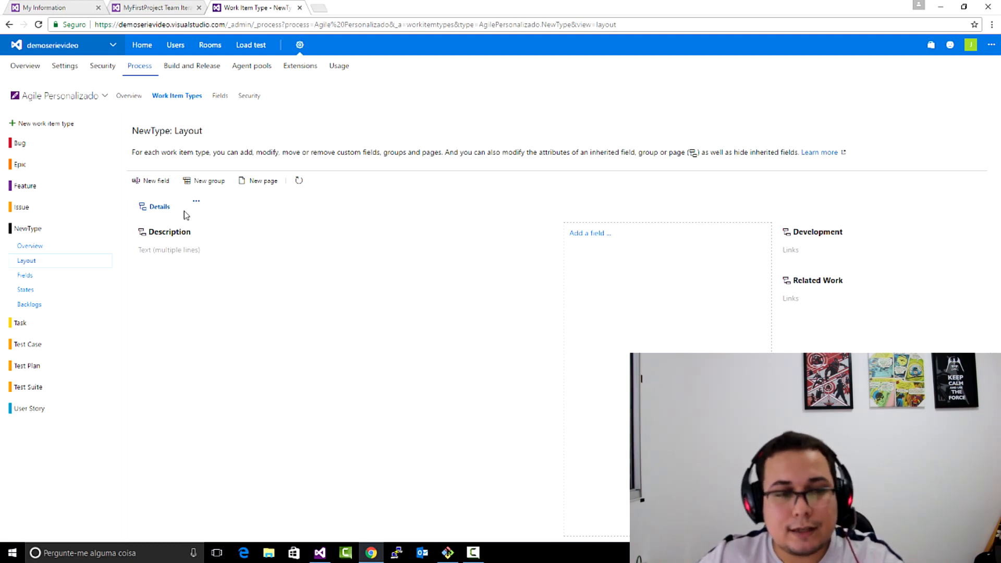
- Add a single-line text field named "teste" to NewType's layout and try to move it into the empty middle column
{"action": "left_click", "coordinate": [154, 181]}
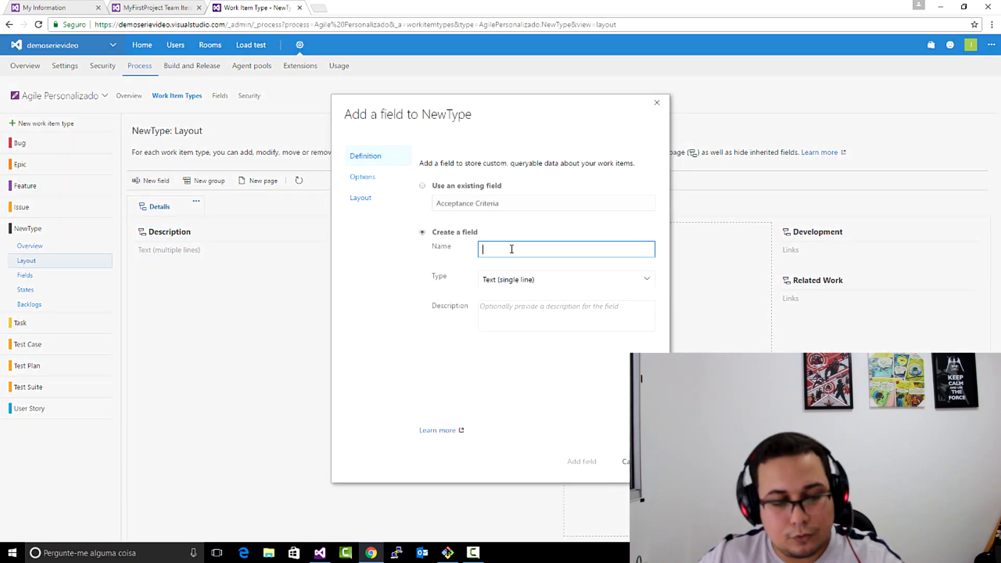
{"action": "type", "text": "teste"}
{"action": "left_click", "coordinate": [578, 462]}
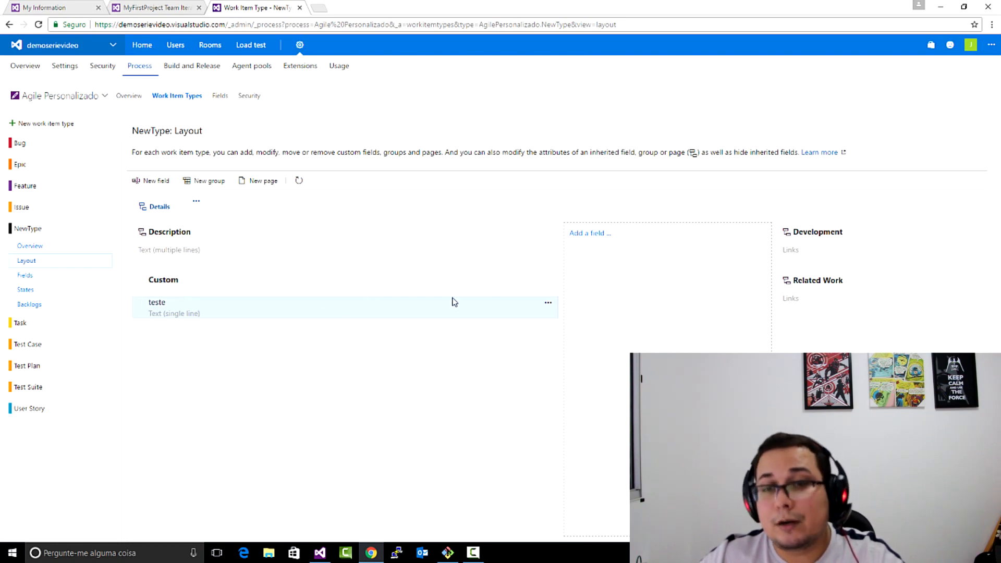
{"action": "left_click_drag", "start_coordinate": [339, 312], "coordinate": [632, 254]}
{"action": "left_click", "coordinate": [196, 202]}
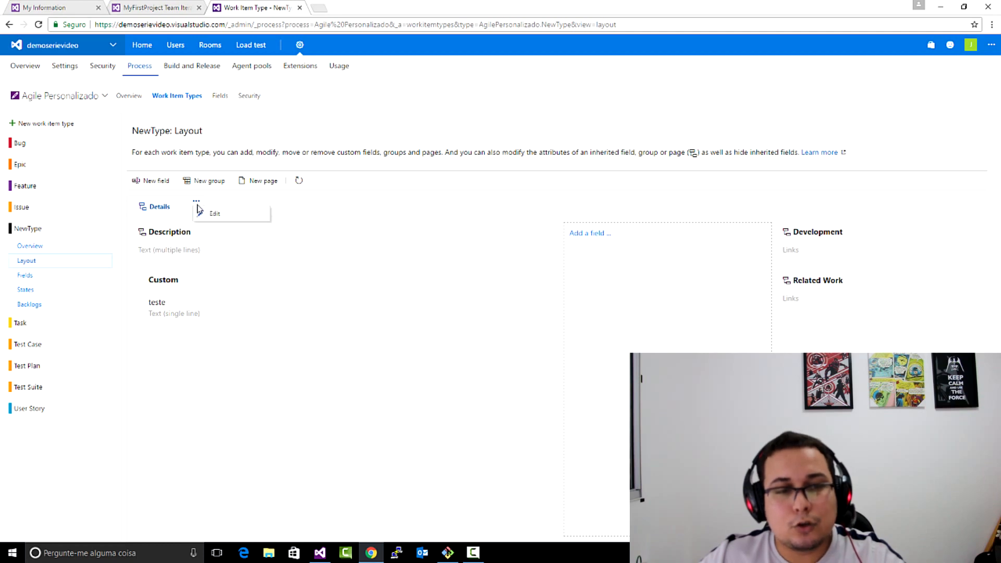
{"action": "left_click", "coordinate": [205, 181]}
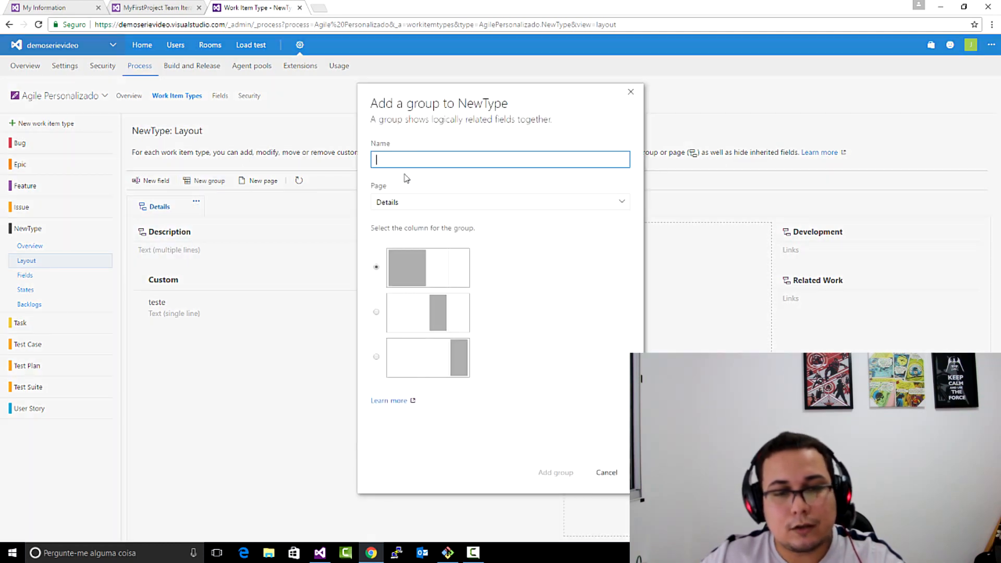
{"action": "left_click", "coordinate": [609, 474]}
- Add a new page named "teste" to NewType's layout
{"action": "left_click", "coordinate": [267, 182]}
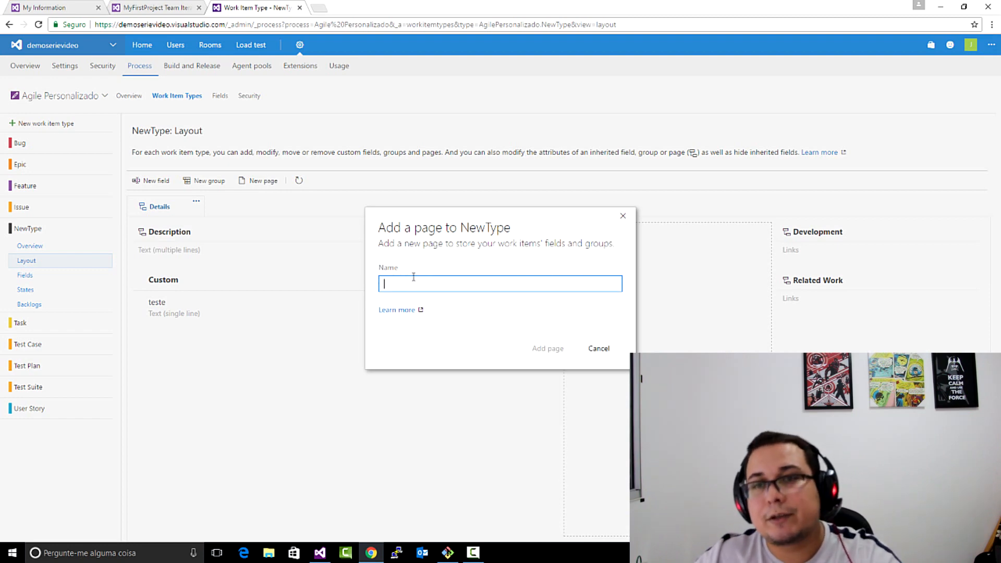
{"action": "type", "text": "teste"}
{"action": "left_click", "coordinate": [538, 349]}
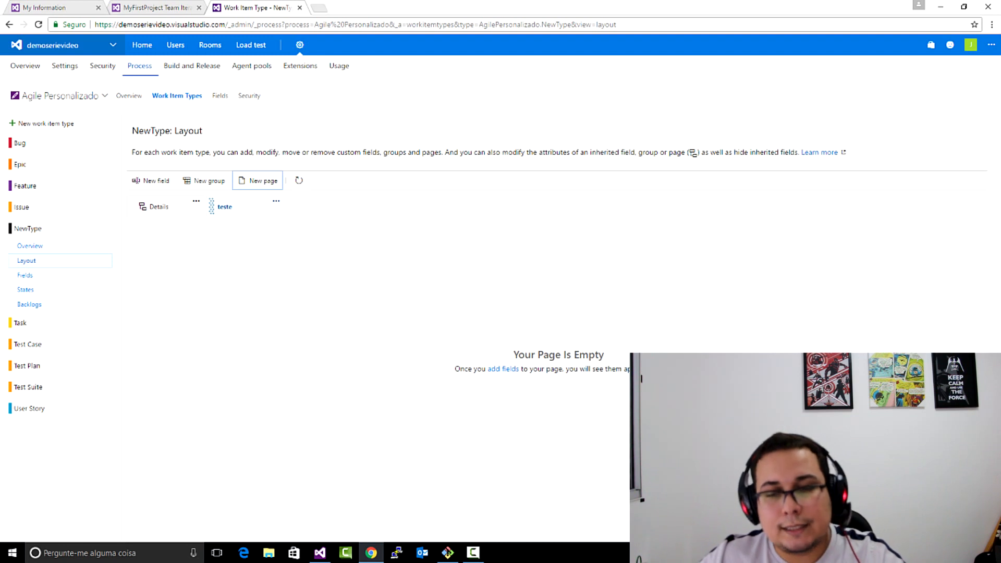